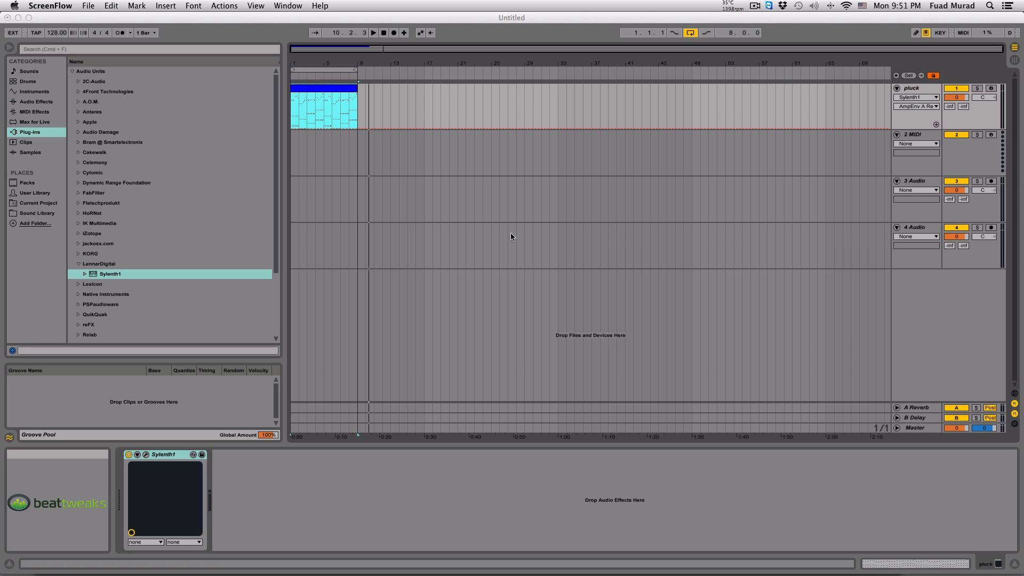
- Open the pluck track's MIDI clip and examine its notes in the note editor
left_click(323, 92)
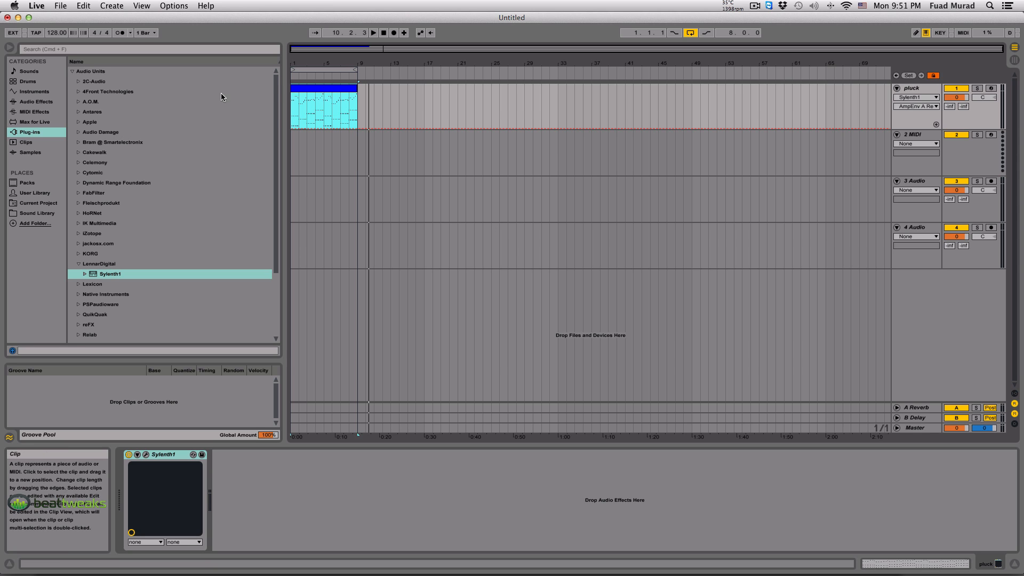
left_click(339, 95)
left_click_drag(351, 323, 351, 324)
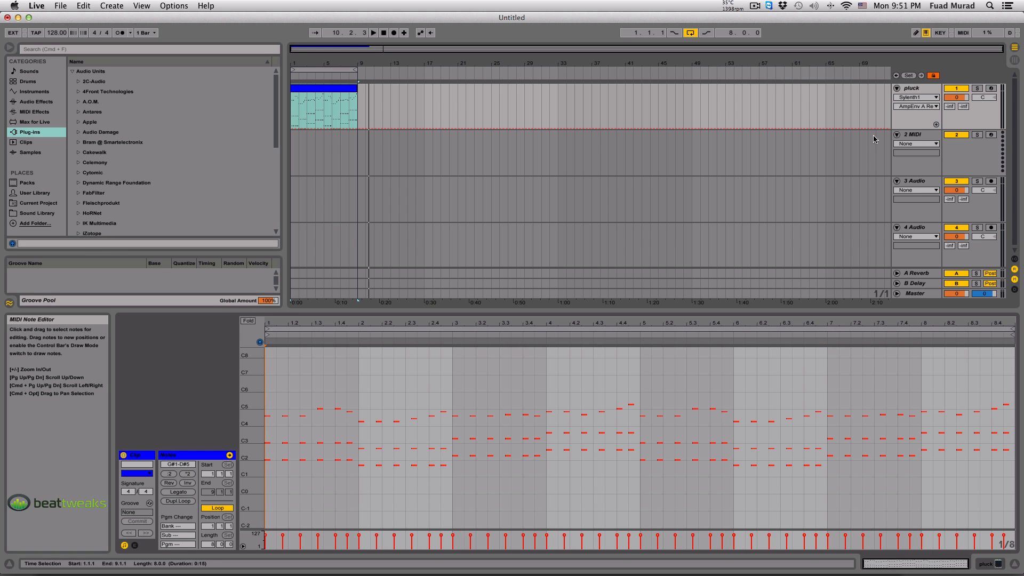
- Open the Sylenth1 interface on the pluck track and initialize its preset
double_click(900, 105)
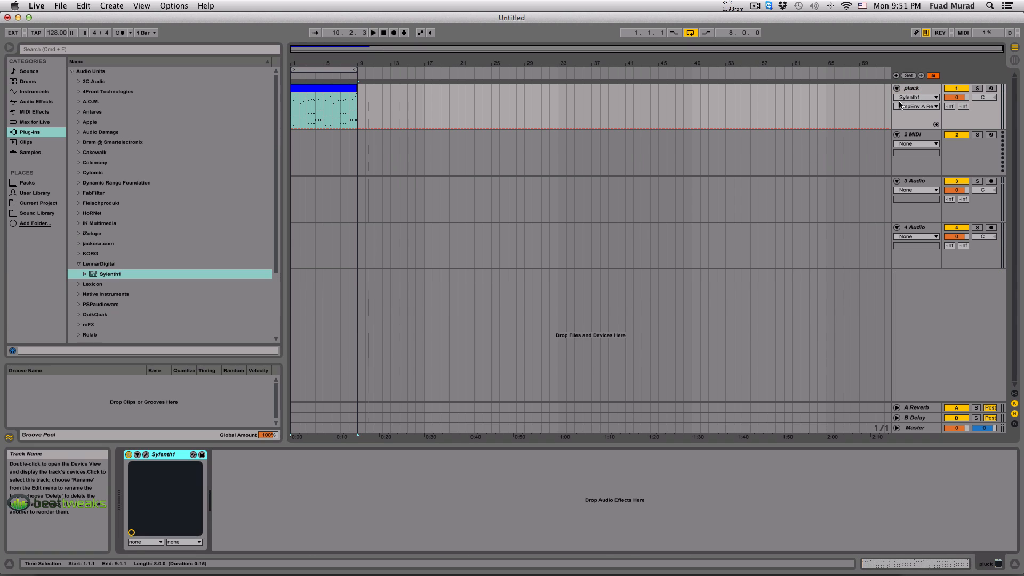
left_click(146, 454)
left_click_drag(312, 129, 418, 157)
left_click(431, 263)
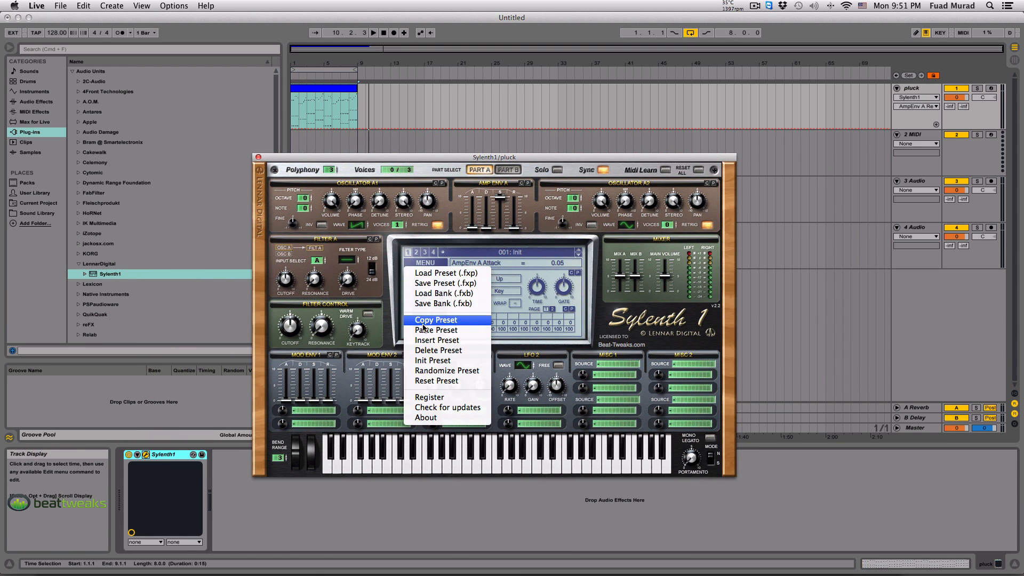
left_click(429, 361)
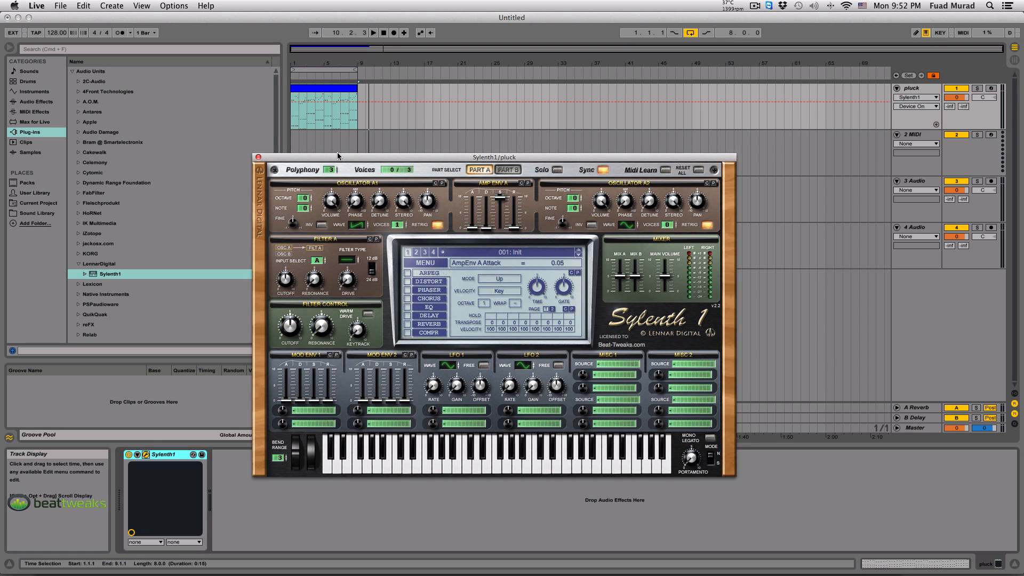
left_click_drag(338, 156, 318, 158)
- Play the pluck clip from bar 1 to hear the initialized sound
left_click(292, 124)
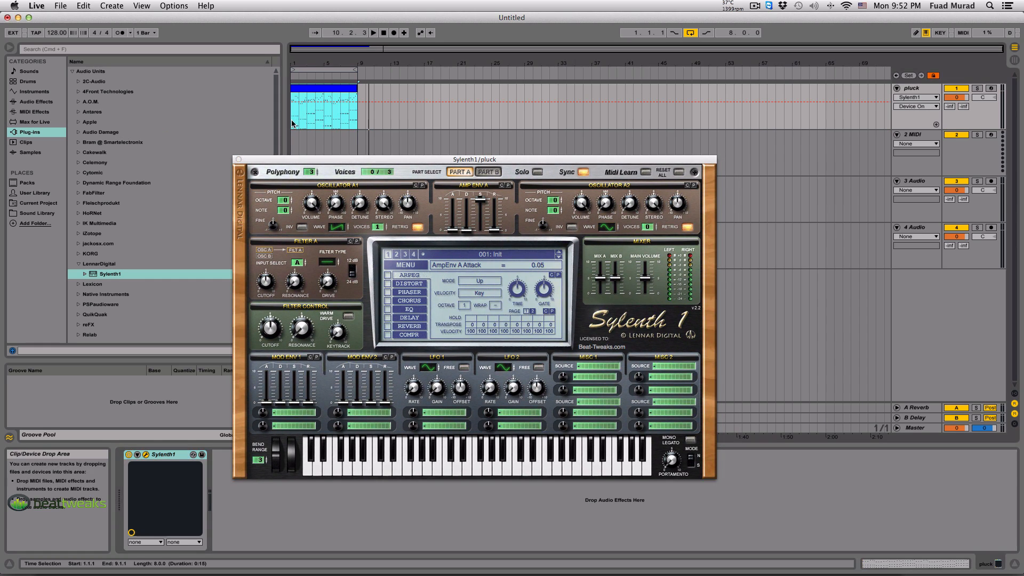
left_click(292, 123)
key("space")
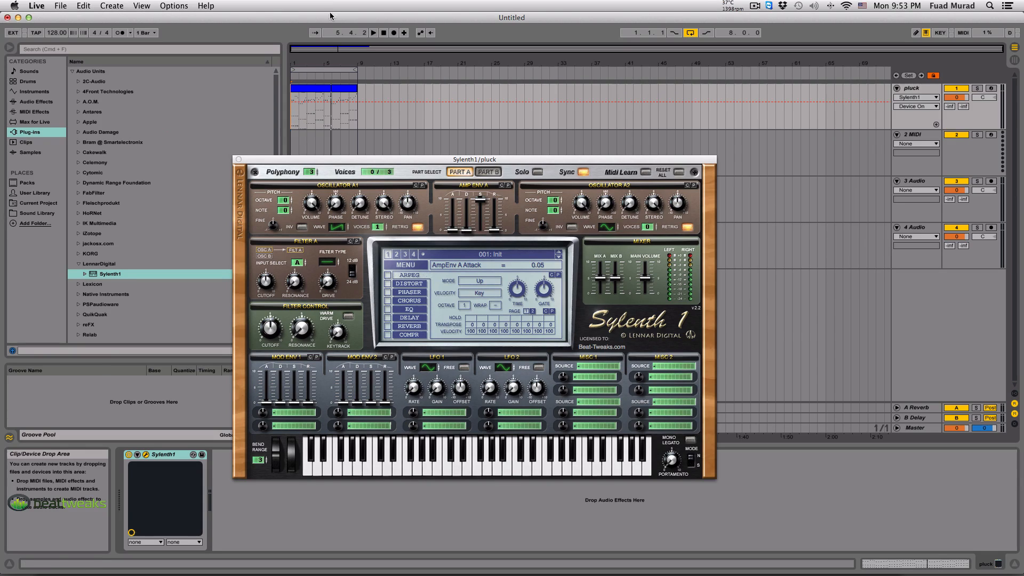
- Raise the release of Amp Env A to about 4.01
left_click_drag(401, 159, 375, 158)
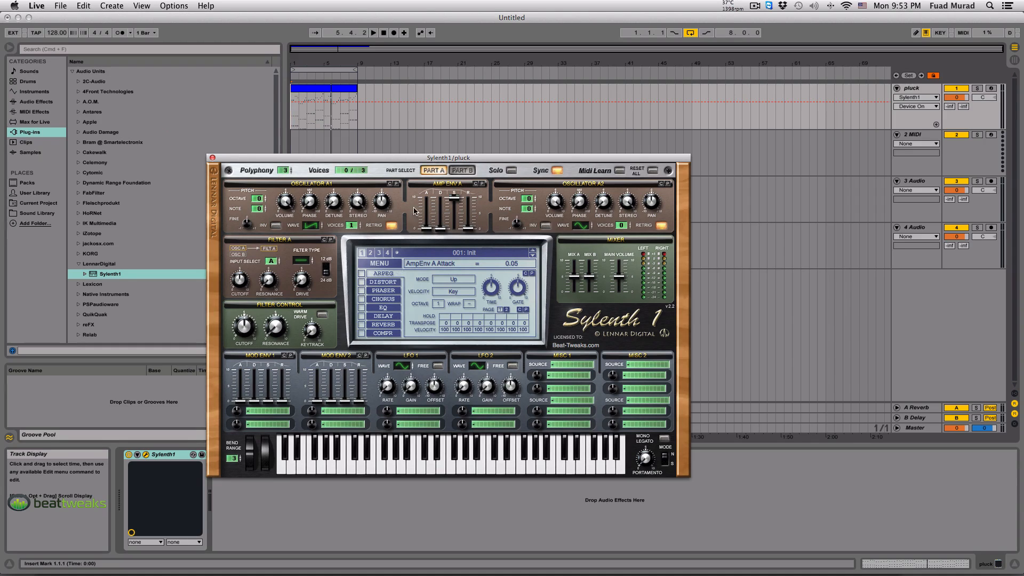
left_click_drag(461, 159, 442, 151)
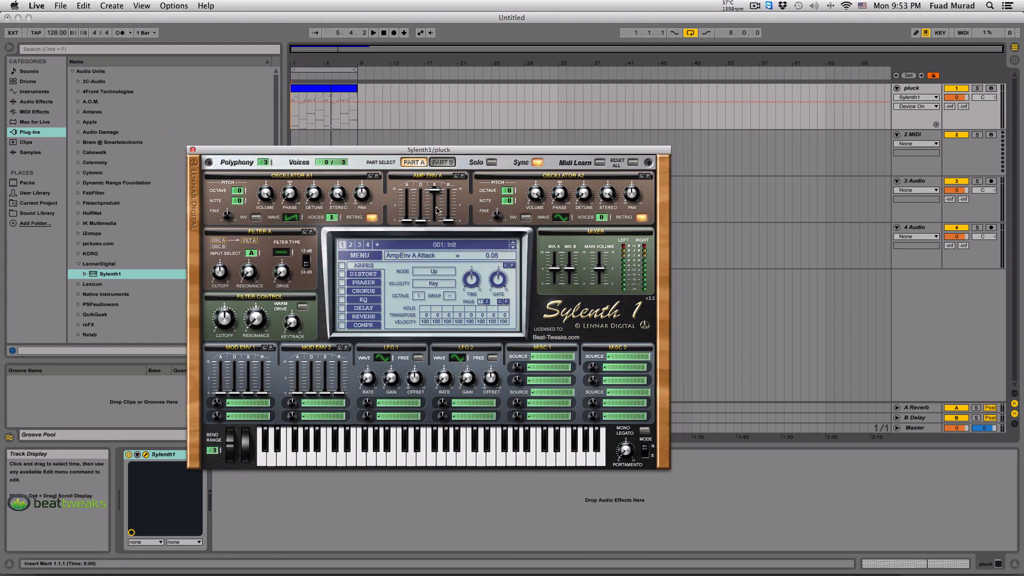
left_click_drag(448, 225, 456, 187)
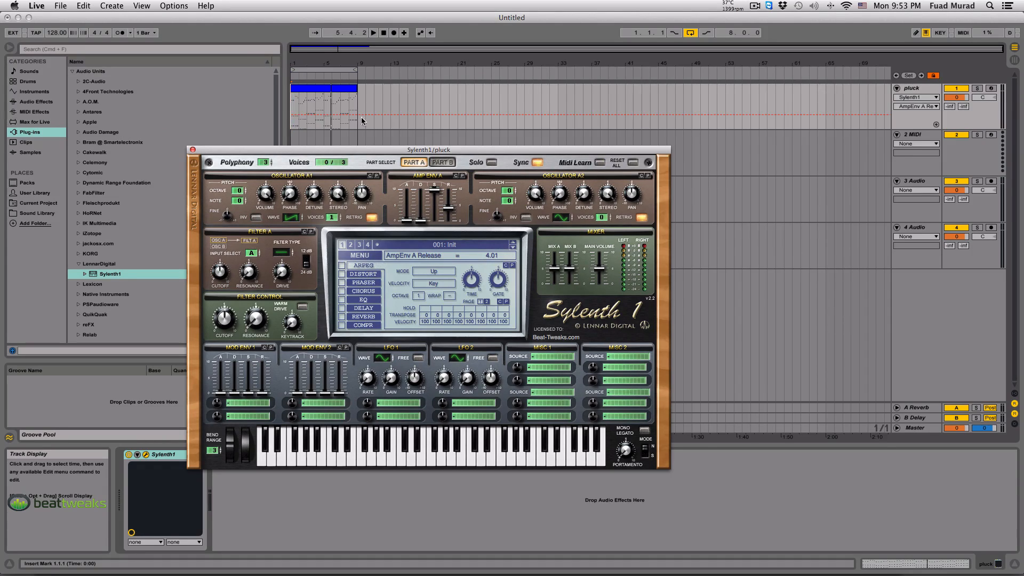
- Play back the clip to listen to the lengthened release
left_click(298, 106)
key("space")
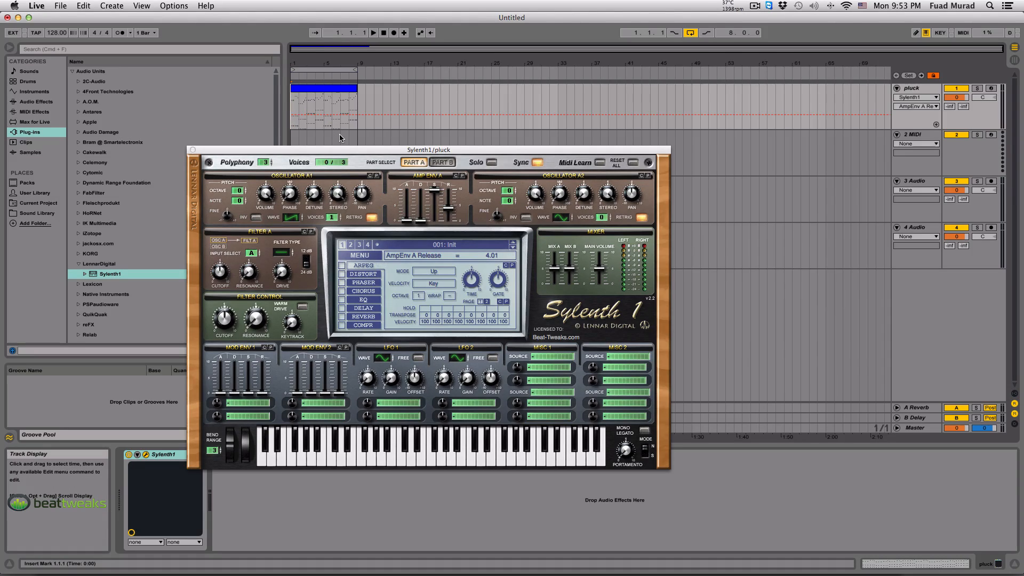
key("space")
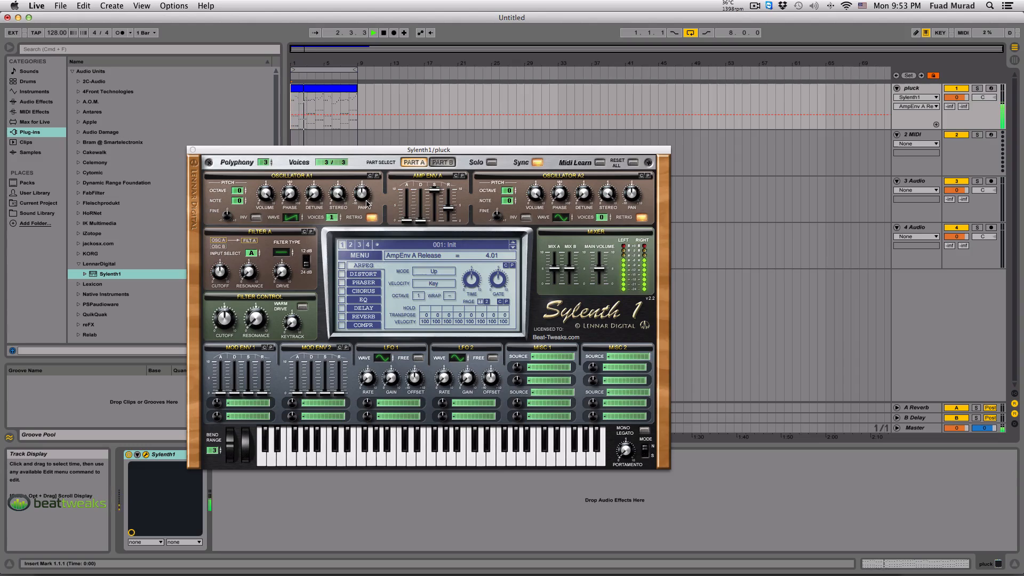
key("space")
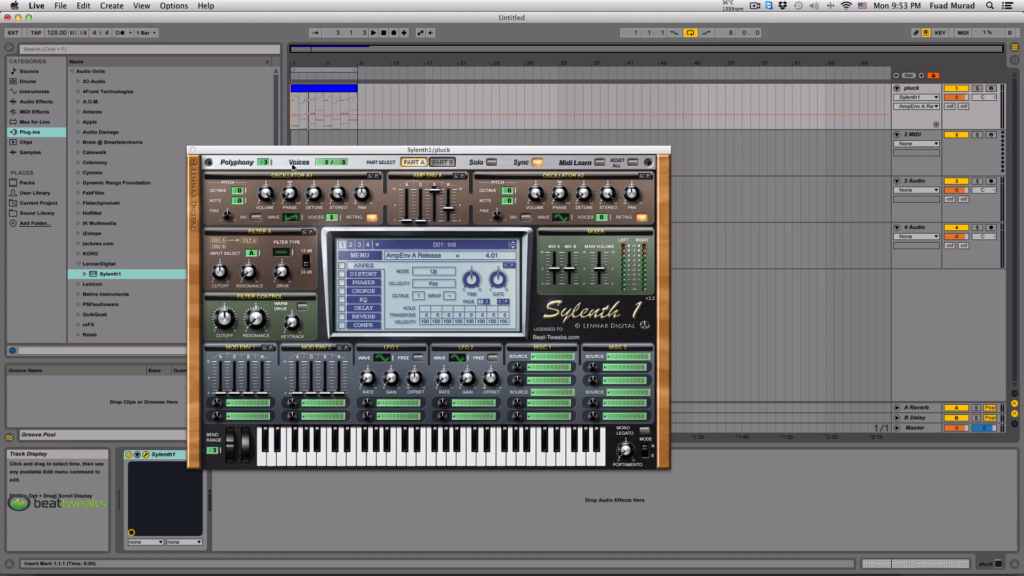
- Set Sylenth1's polyphony to 16 and turn off retrigger for oscillator A1
left_click(264, 164)
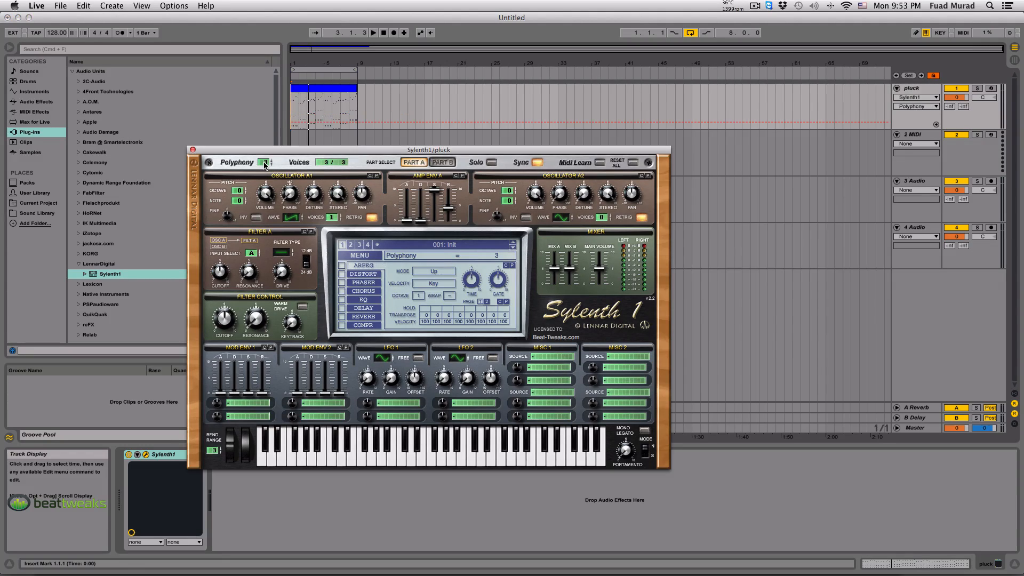
left_click_drag(264, 163, 266, 143)
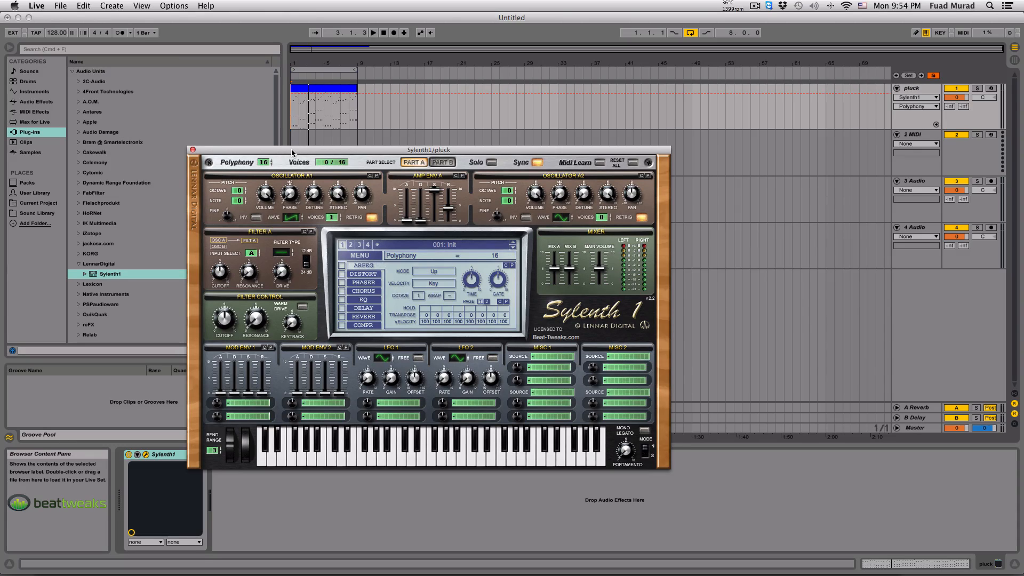
left_click_drag(292, 152, 291, 153)
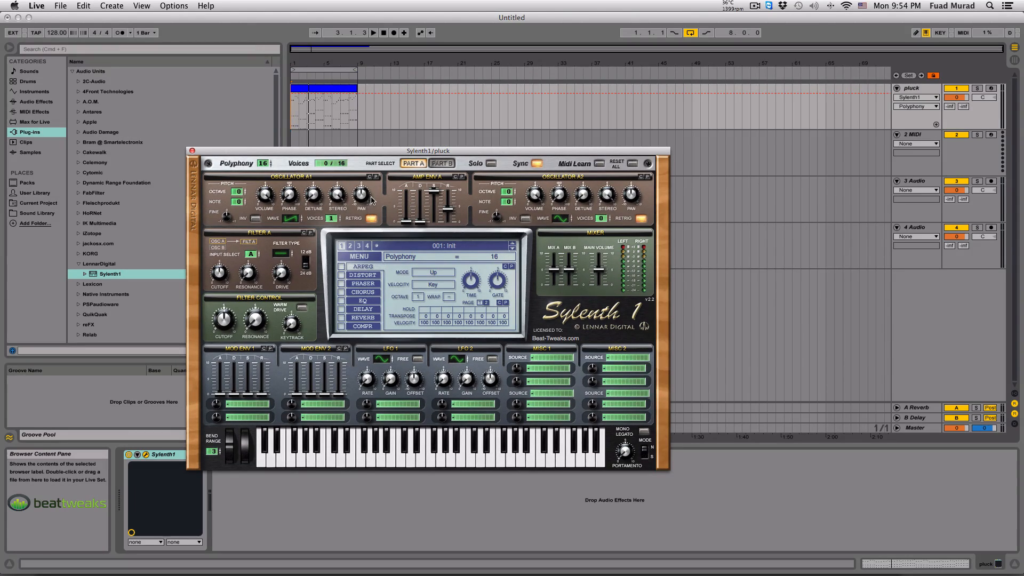
left_click(372, 218)
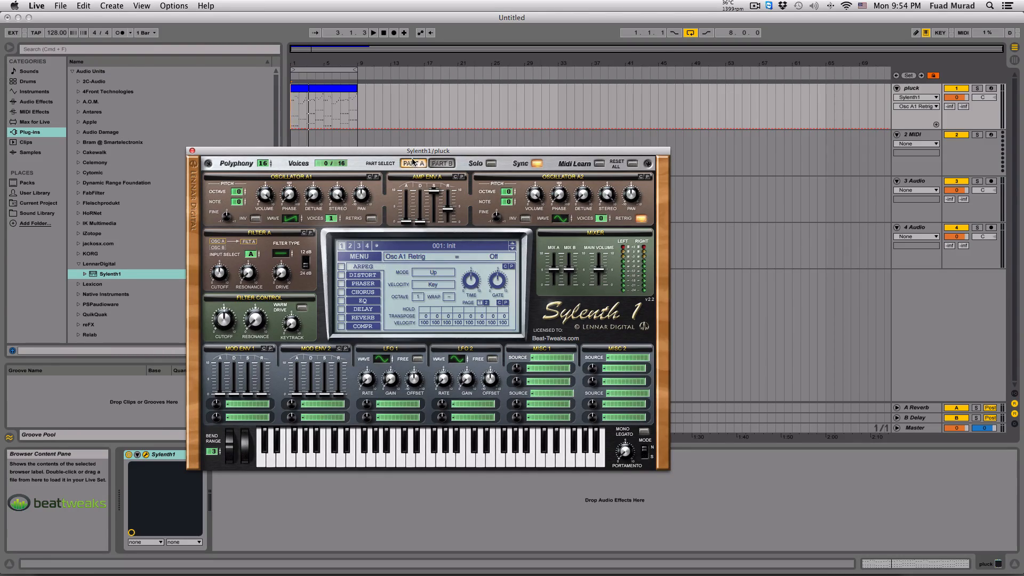
left_click_drag(410, 151, 419, 152)
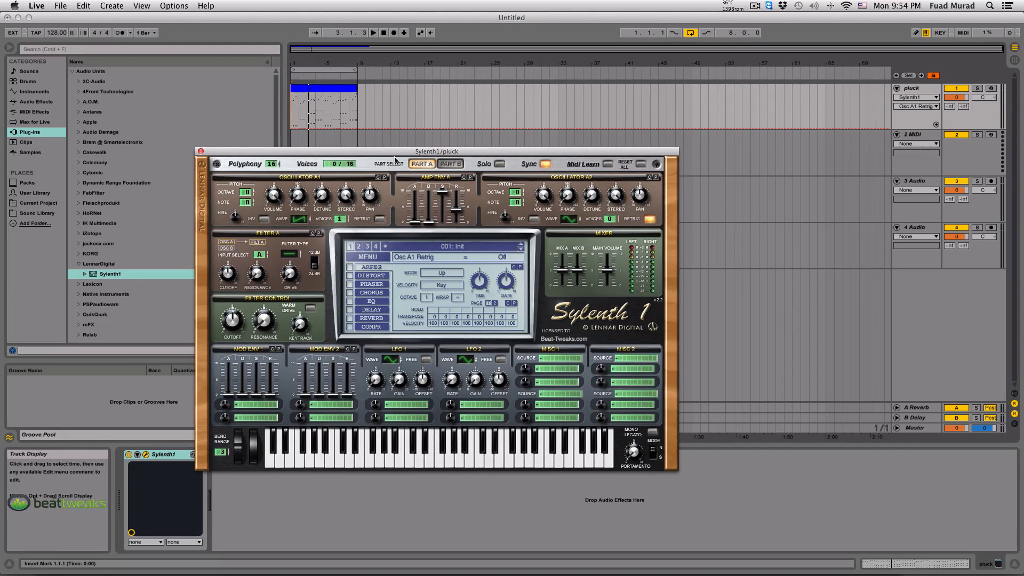
- Increase oscillator A1's voices to 8
key("space")
left_click(342, 220)
left_click_drag(342, 220, 342, 201)
left_click_drag(346, 212, 349, 241)
left_click_drag(322, 197, 345, 156)
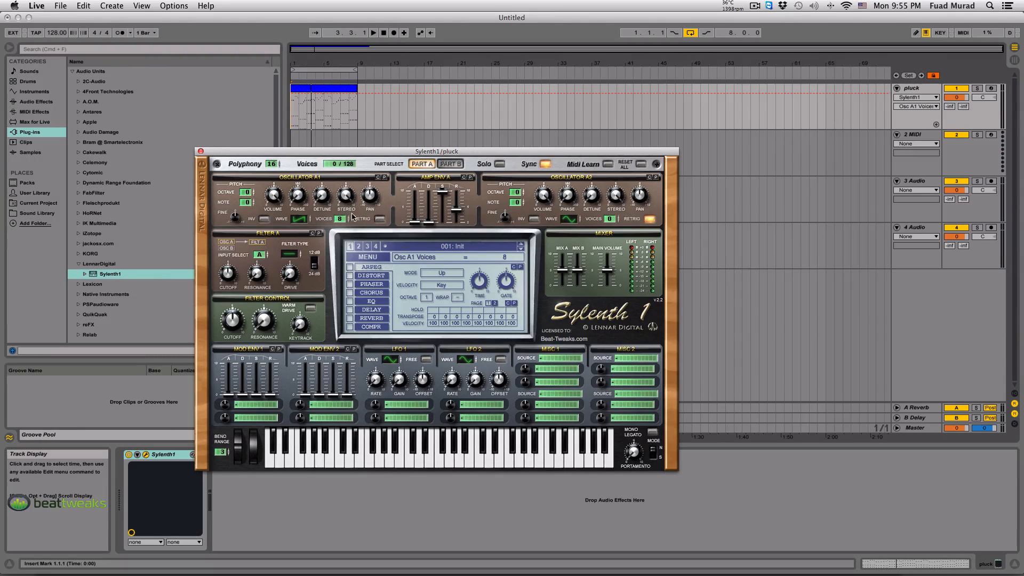
mouse_move(340, 219)
left_mouse_down()
mouse_move(339, 230)
mouse_move(340, 218)
left_mouse_up()
left_click(315, 206)
left_click(339, 218)
- Play the clip from bar 2 and set oscillator A1's detune to about 4.48
left_click(299, 108)
key("space")
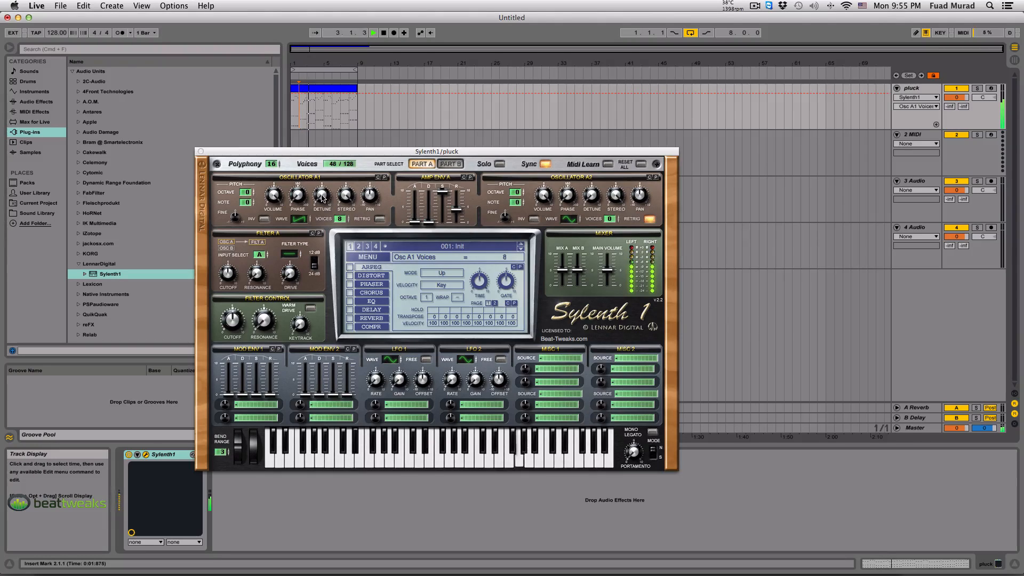
left_click_drag(322, 198, 321, 173)
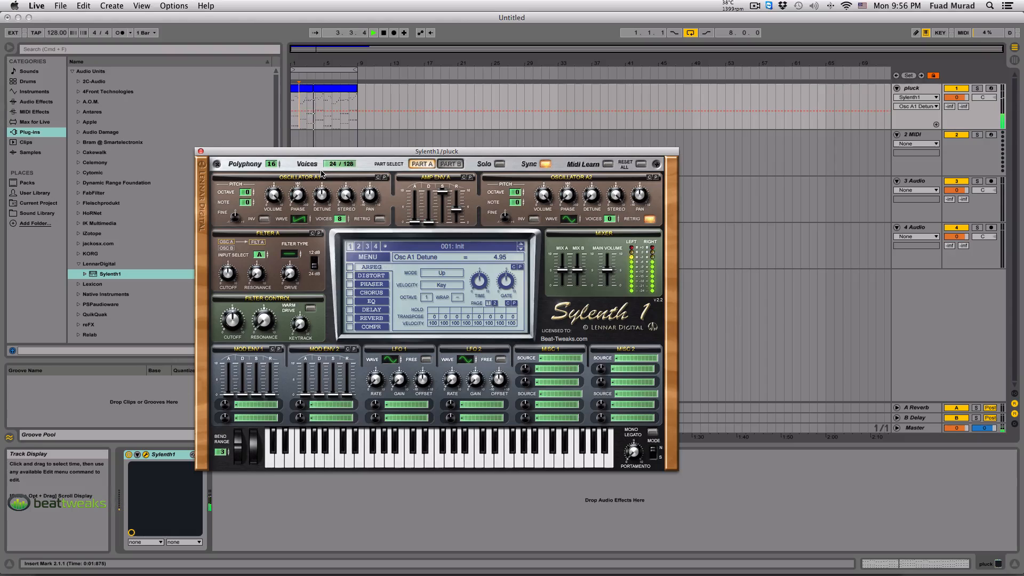
mouse_move(322, 172)
left_mouse_down()
mouse_move(326, 229)
mouse_move(326, 183)
left_mouse_up()
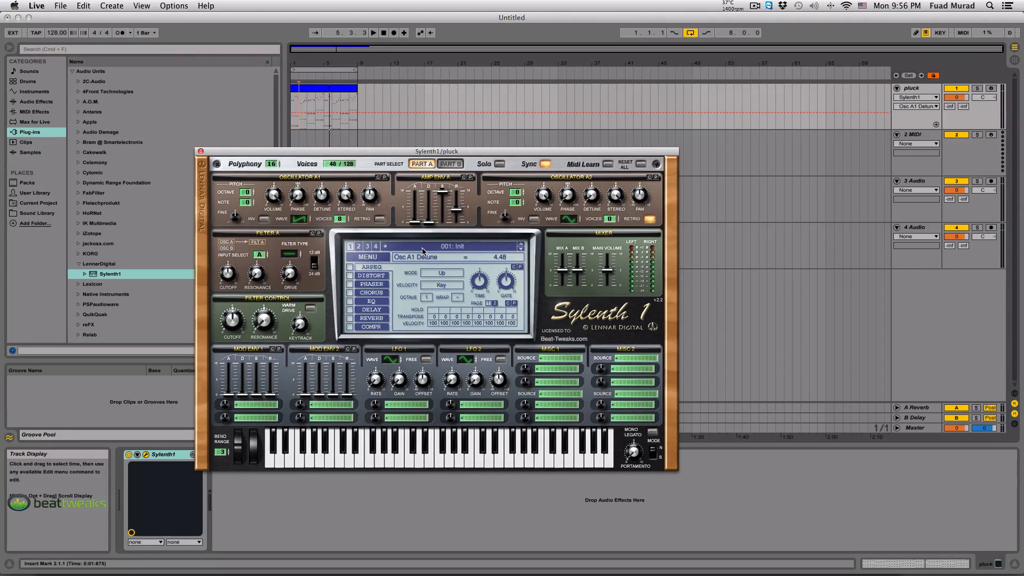
- Set oscillator A2 to 8 voices with a Saw waveform and return the playback position to bar 1
left_click_drag(352, 152, 381, 133)
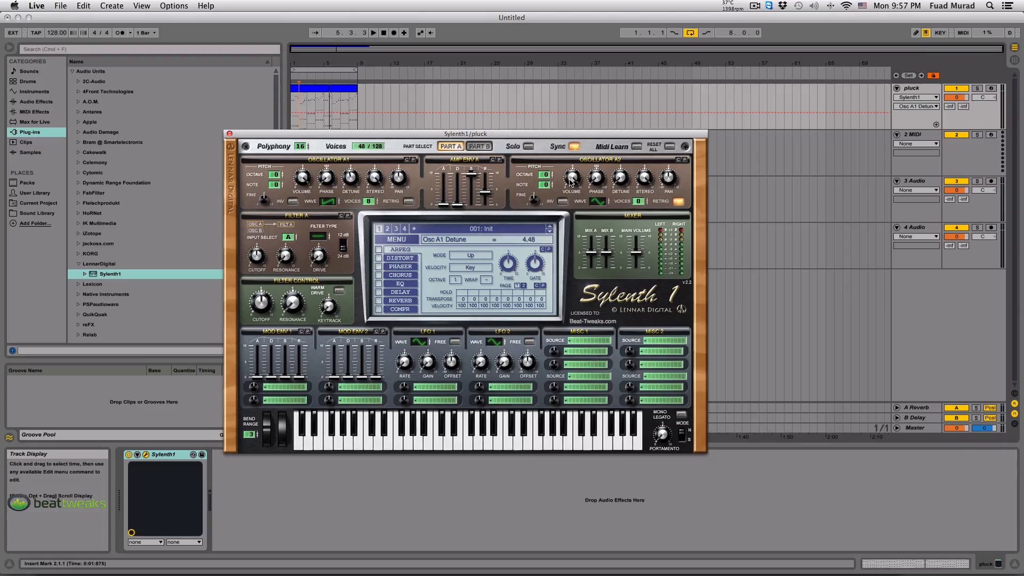
mouse_move(603, 210)
left_mouse_down()
mouse_move(605, 168)
mouse_move(601, 217)
left_mouse_up()
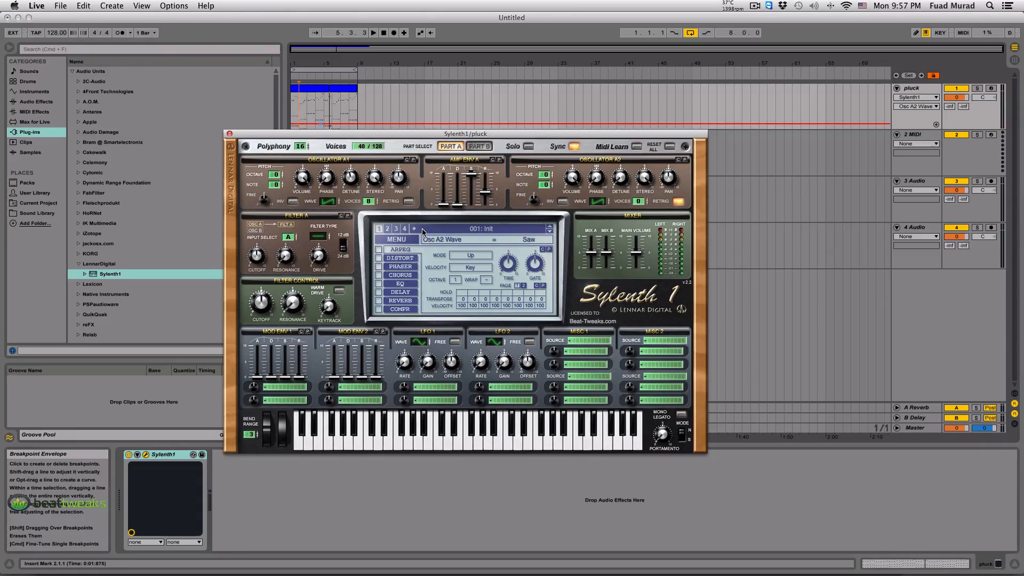
left_click(293, 109)
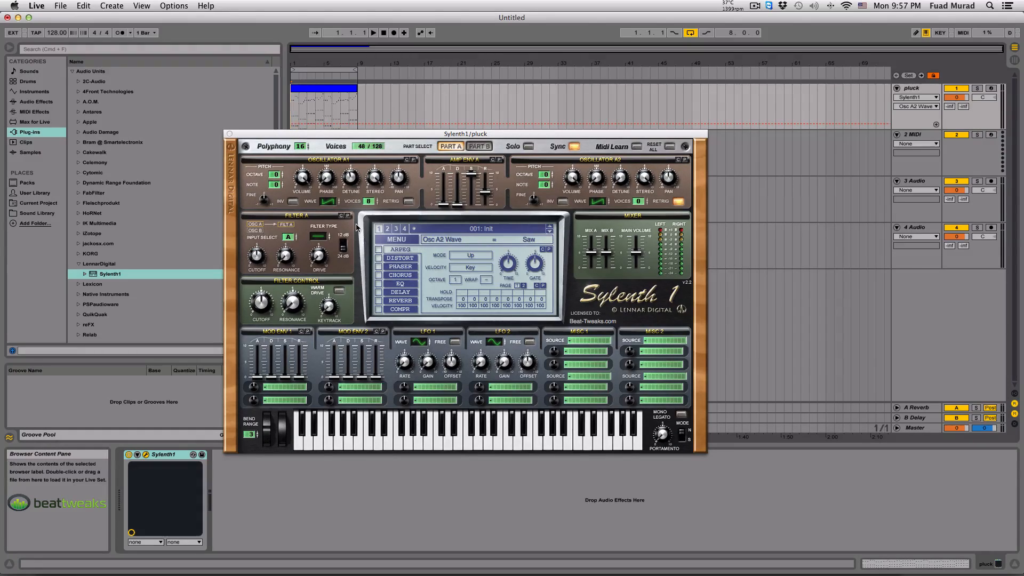
- Set Filter A's type to Lowpass and play the clip from the start
left_click(322, 237)
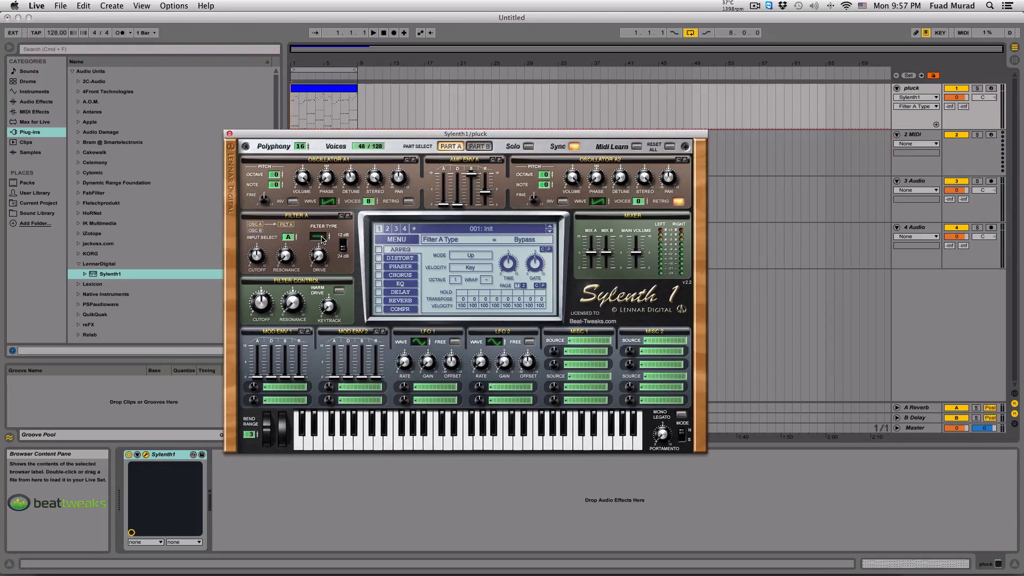
left_click(322, 233)
left_click(291, 110)
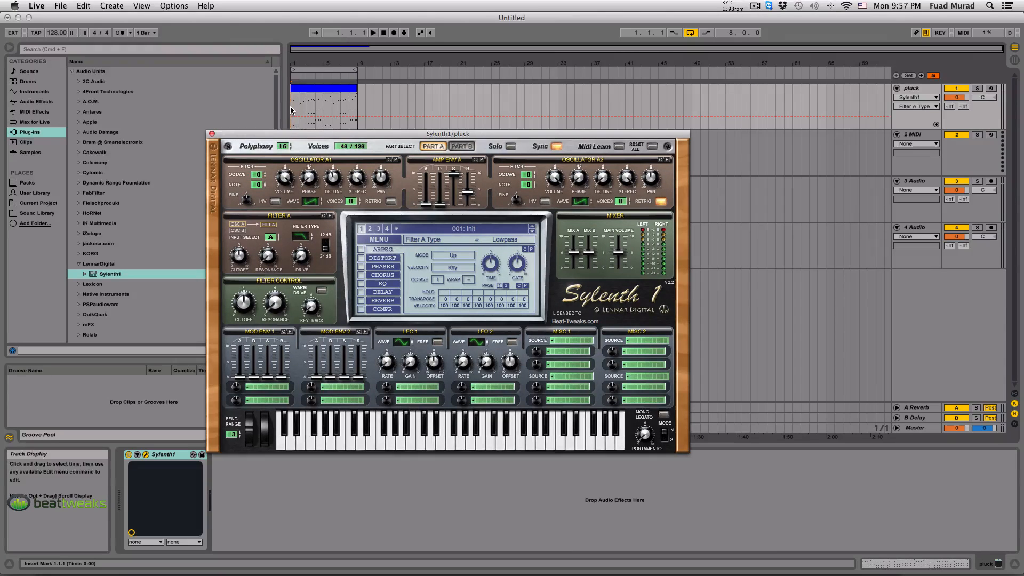
left_click(291, 112)
key("space")
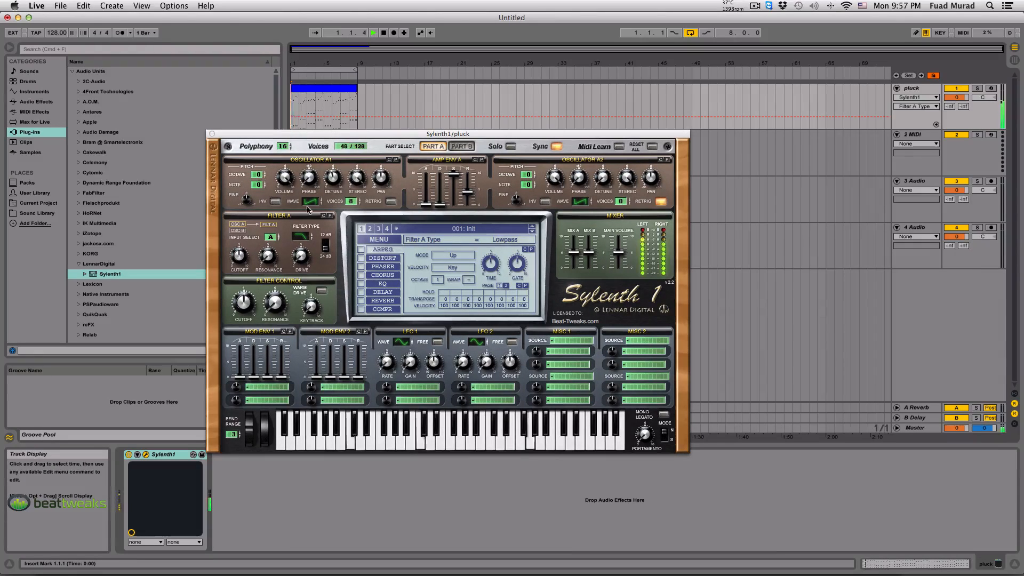
- Sweep the Filter Control cutoff up and down while listening to the clip, trying about 146 Hz and 284 Hz
left_click_drag(245, 305, 248, 276)
mouse_move(245, 312)
left_mouse_down()
mouse_move(247, 329)
mouse_move(247, 309)
left_mouse_up()
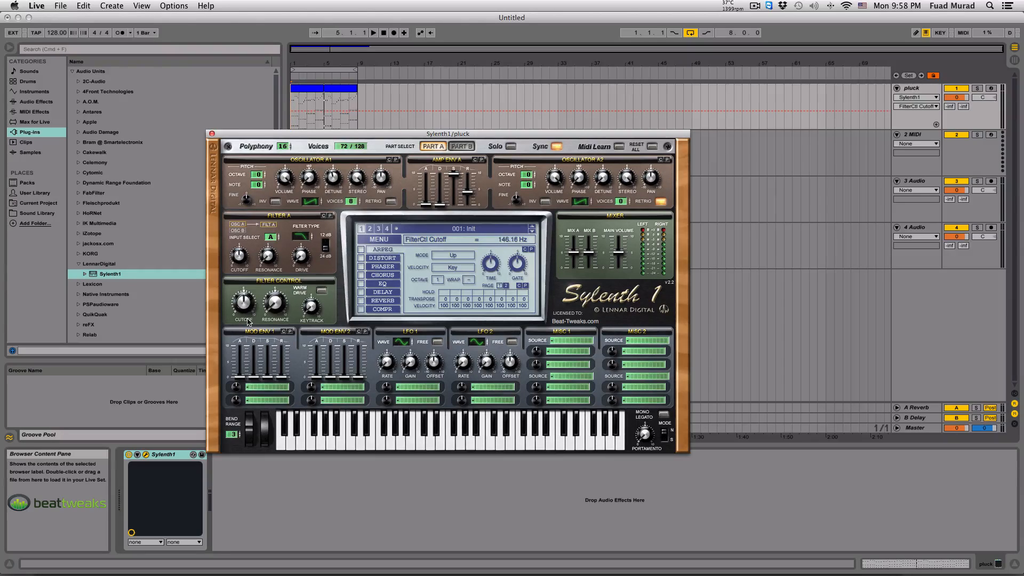
left_click_drag(278, 309, 243, 294)
left_click_drag(247, 308, 243, 334)
left_click_drag(246, 259, 243, 364)
key("space")
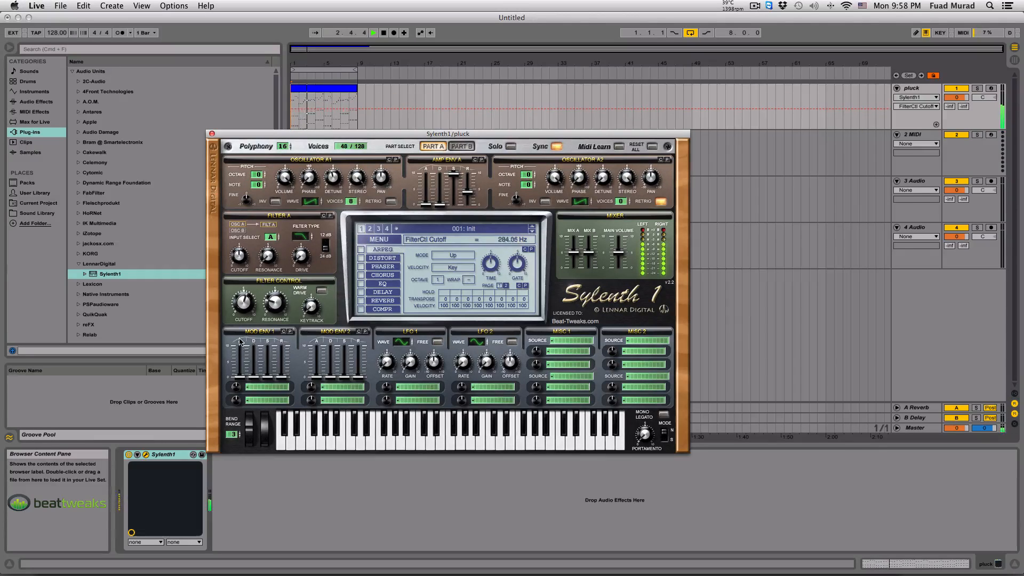
- Adjust the Filter Control resonance and open the Filter Control cutoff to about 21341 Hz
left_click(276, 304)
left_click_drag(277, 304, 243, 251)
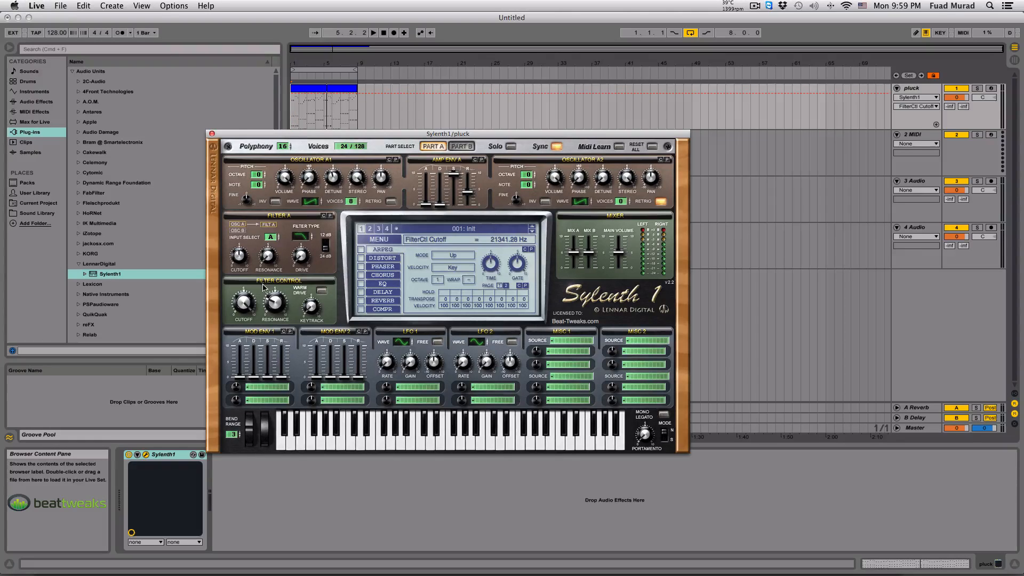
mouse_move(254, 294)
left_mouse_down()
mouse_move(234, 388)
mouse_move(239, 296)
mouse_move(250, 288)
left_mouse_up()
- Try Filter A's drive at about 3.81 and bring it back to 0
left_click(301, 257)
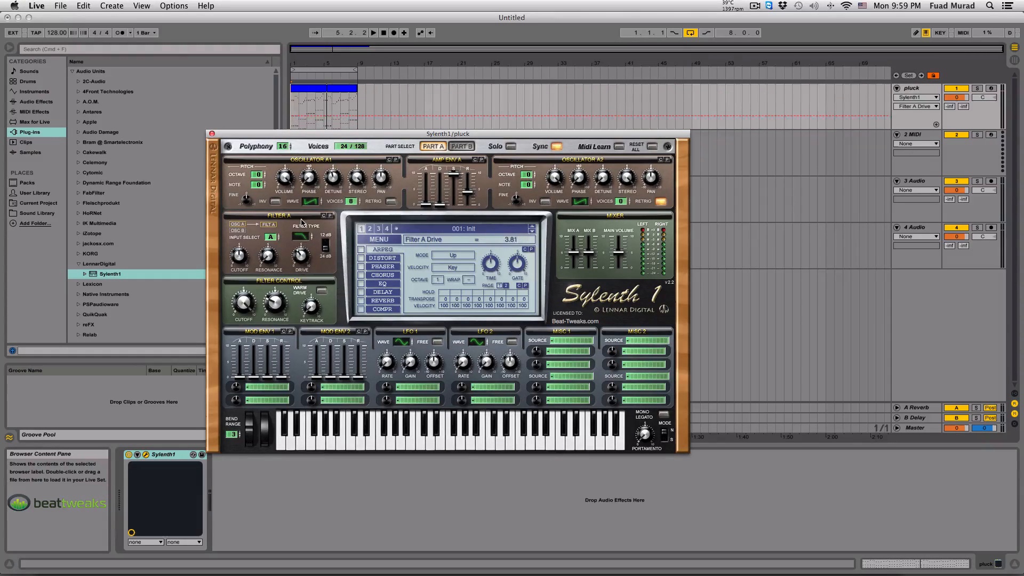
mouse_move(304, 257)
left_mouse_down()
mouse_move(300, 238)
mouse_move(299, 277)
left_mouse_up()
left_click(299, 122)
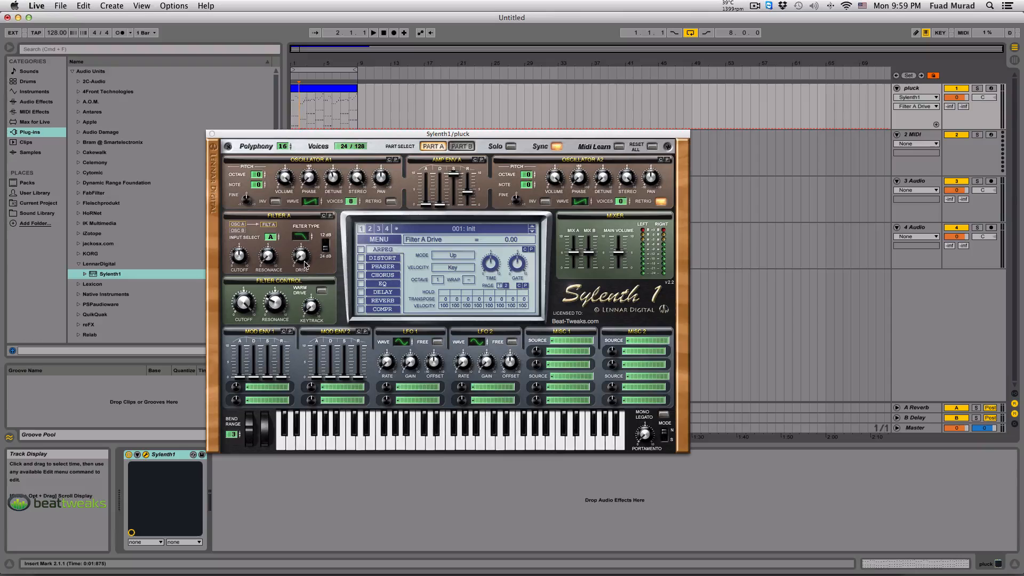
mouse_move(306, 263)
left_mouse_down()
mouse_move(302, 208)
mouse_move(302, 263)
left_mouse_up()
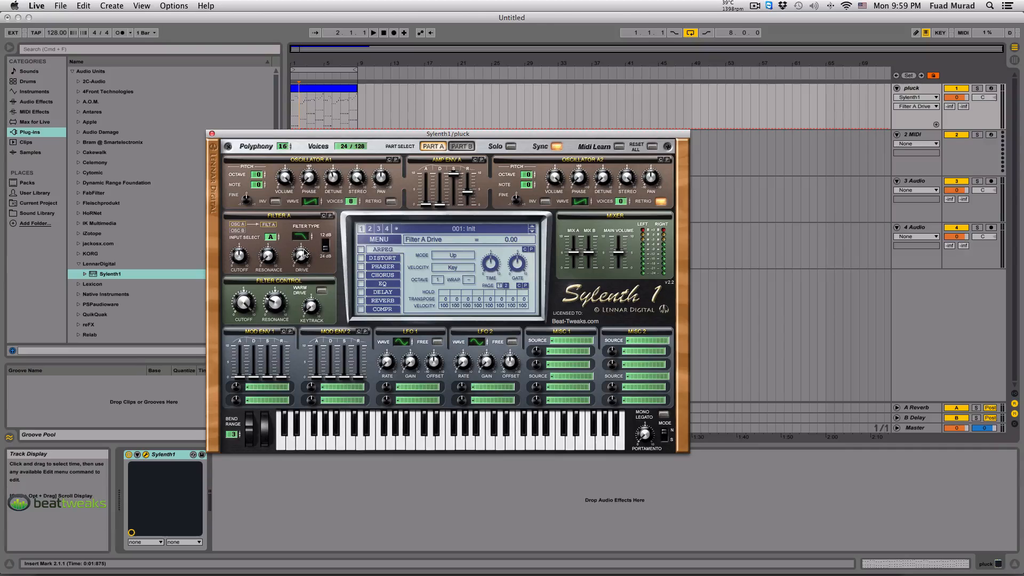
- Play the clip and raise Filter A's drive to about 3.43
left_click(297, 122)
key("space")
left_click_drag(304, 256, 307, 224)
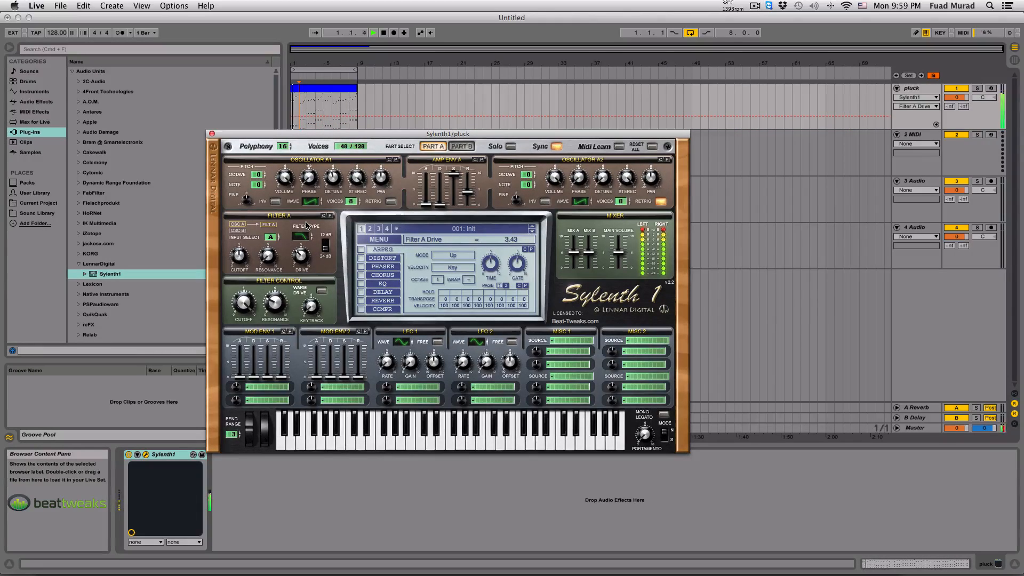
- Set the Filter Control cutoff to about 21341 Hz and, while the clip plays, the main volume to about 3.05
mouse_move(246, 302)
left_mouse_down()
mouse_move(248, 381)
mouse_move(250, 286)
left_mouse_up()
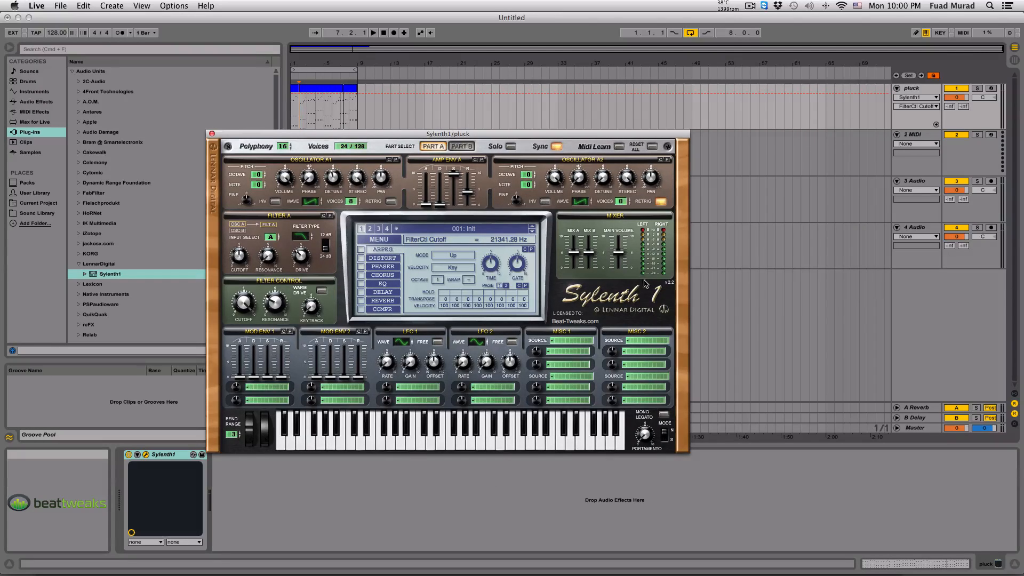
key("space")
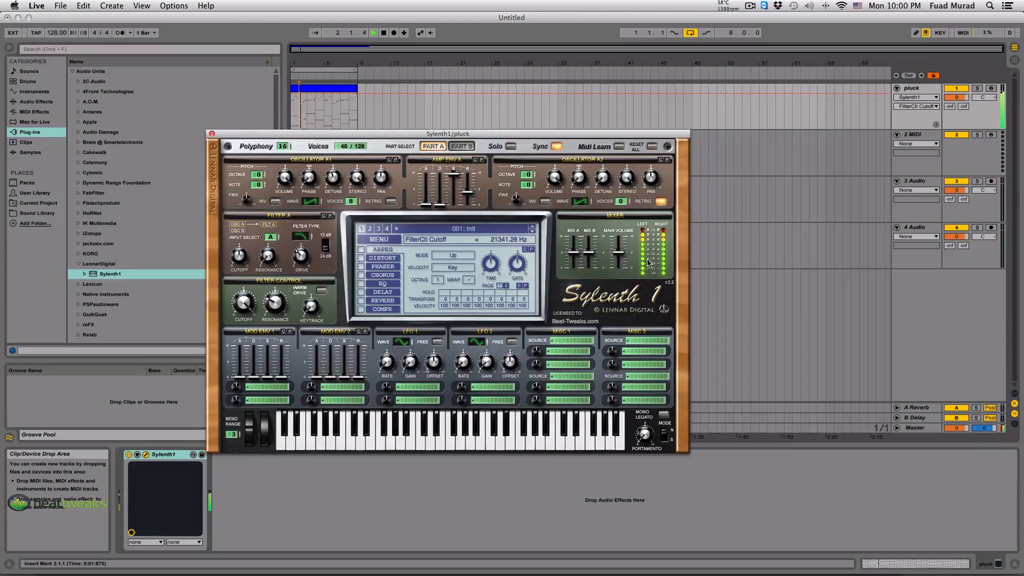
mouse_move(620, 256)
left_mouse_down()
mouse_move(618, 273)
mouse_move(619, 264)
left_mouse_up()
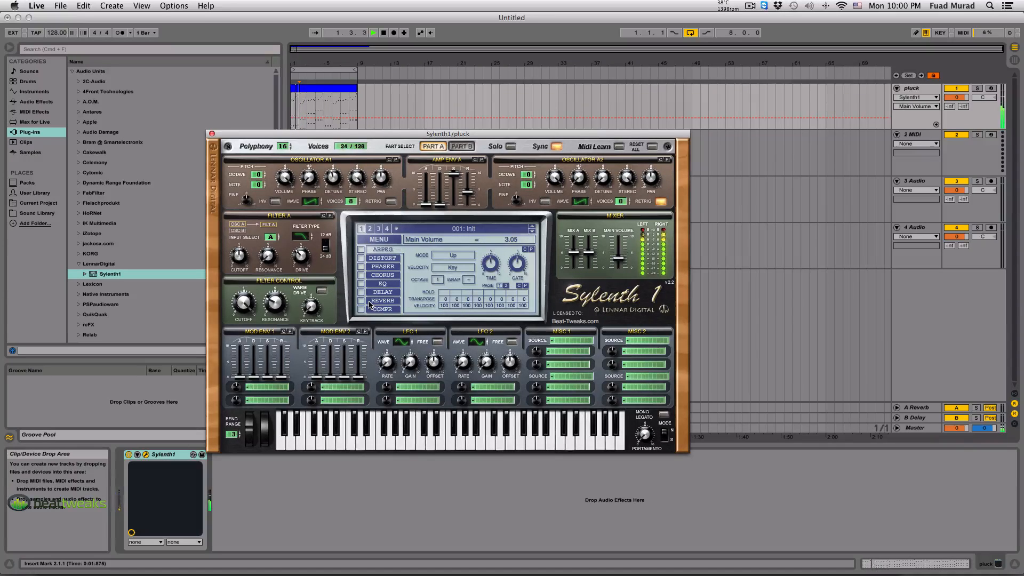
key("space")
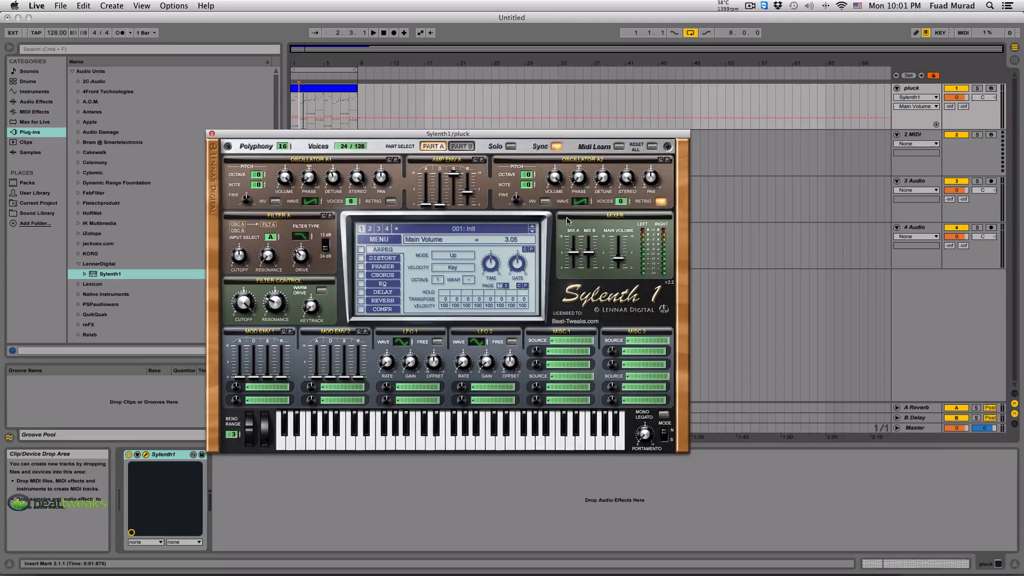
- Turn on the EQ effect and show its settings in the synth's display
left_click_drag(527, 136, 525, 129)
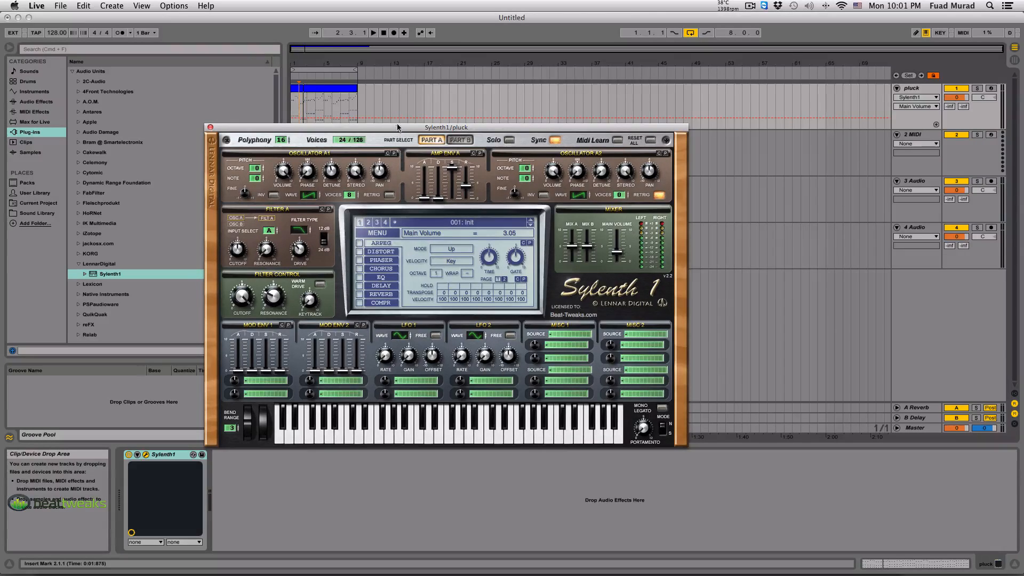
left_click_drag(399, 127, 390, 108)
left_click(351, 258)
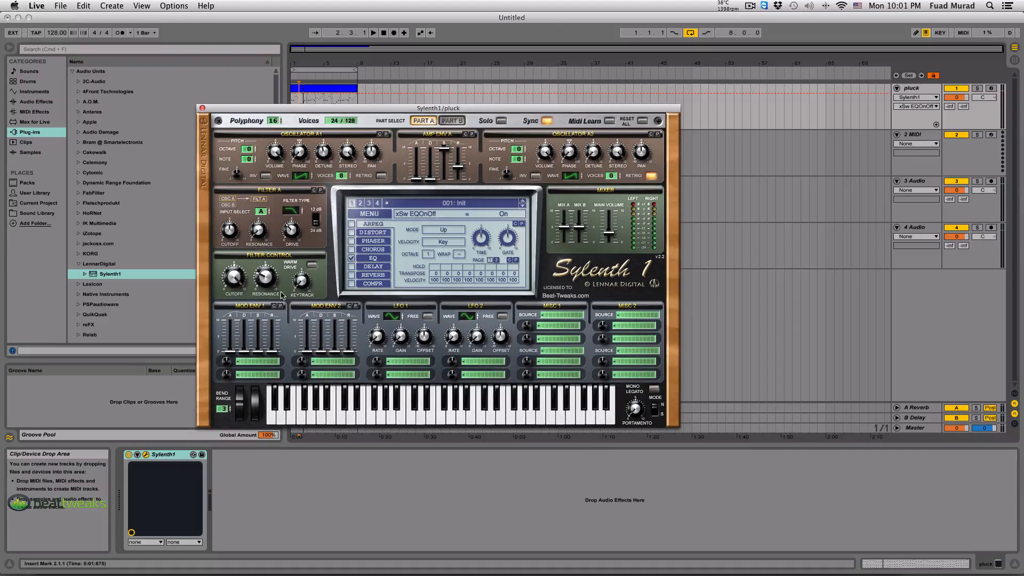
left_click(373, 258)
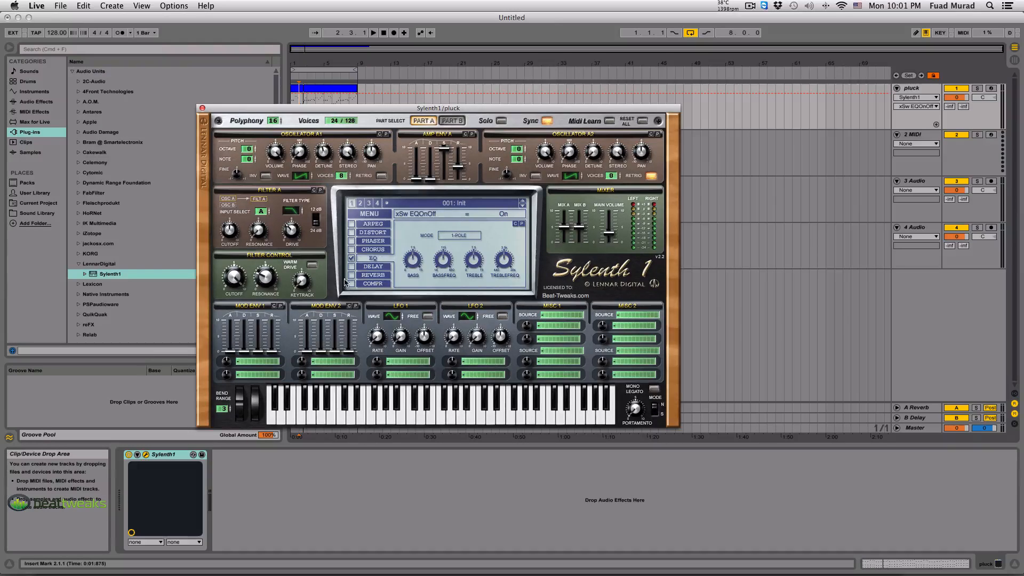
- Set the EQ bass to 0 dB, boost the treble and try a treble frequency of about 5128 Hz
left_click(412, 261)
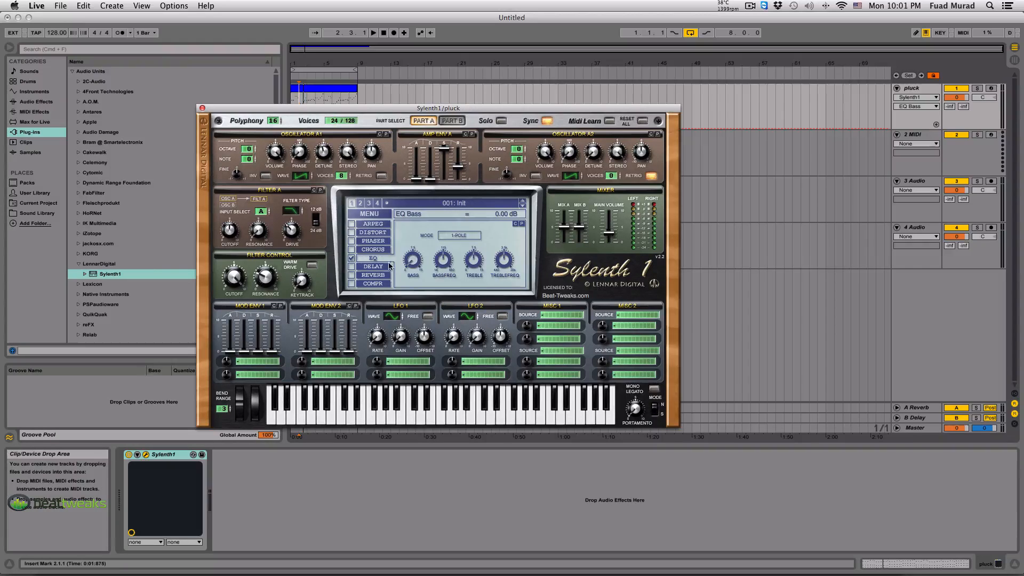
left_click_drag(417, 267, 416, 265)
left_click_drag(473, 265, 474, 193)
mouse_move(507, 262)
left_mouse_down()
mouse_move(505, 287)
mouse_move(504, 220)
mouse_move(503, 248)
left_mouse_up()
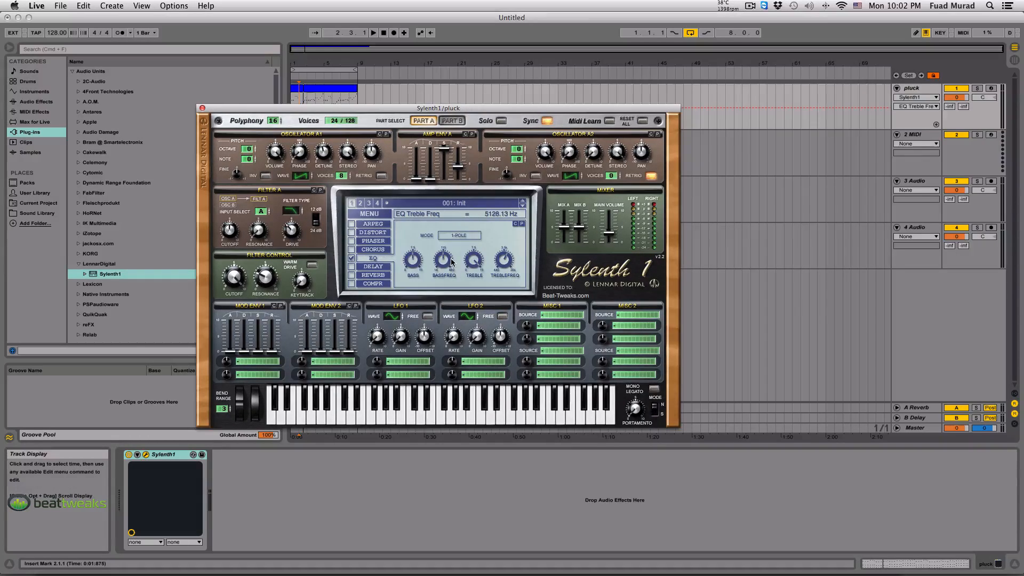
left_click_drag(504, 263, 503, 284)
- Play the clip, fine-tune the EQ treble frequency and set the EQ treble to about 7.29 dB
key("space")
mouse_move(503, 267)
left_mouse_down()
mouse_move(512, 318)
mouse_move(499, 159)
mouse_move(491, 295)
mouse_move(495, 160)
mouse_move(489, 260)
mouse_move(507, 263)
mouse_move(502, 272)
mouse_move(504, 263)
left_mouse_up()
left_click(467, 260)
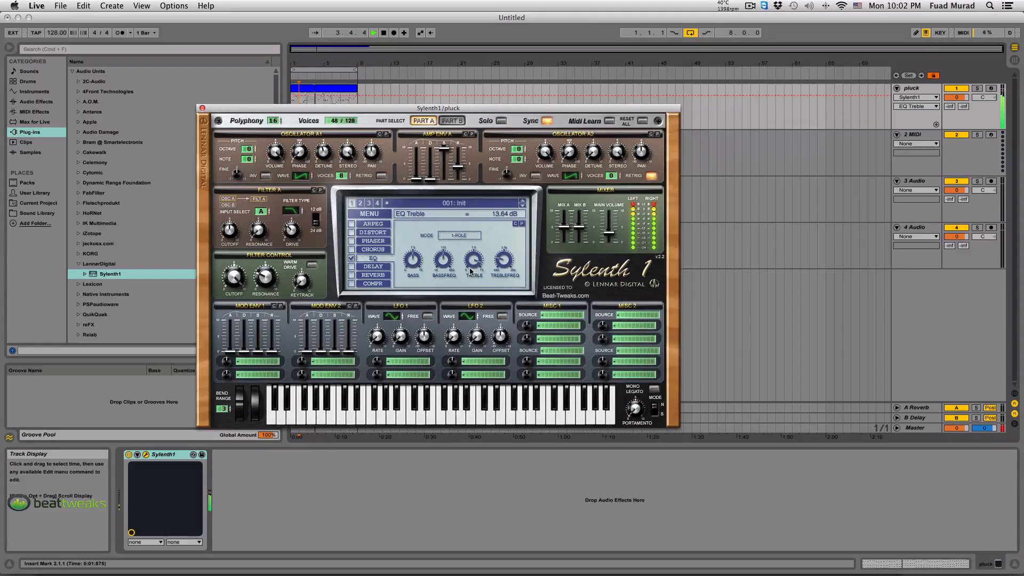
left_click_drag(465, 366, 472, 277)
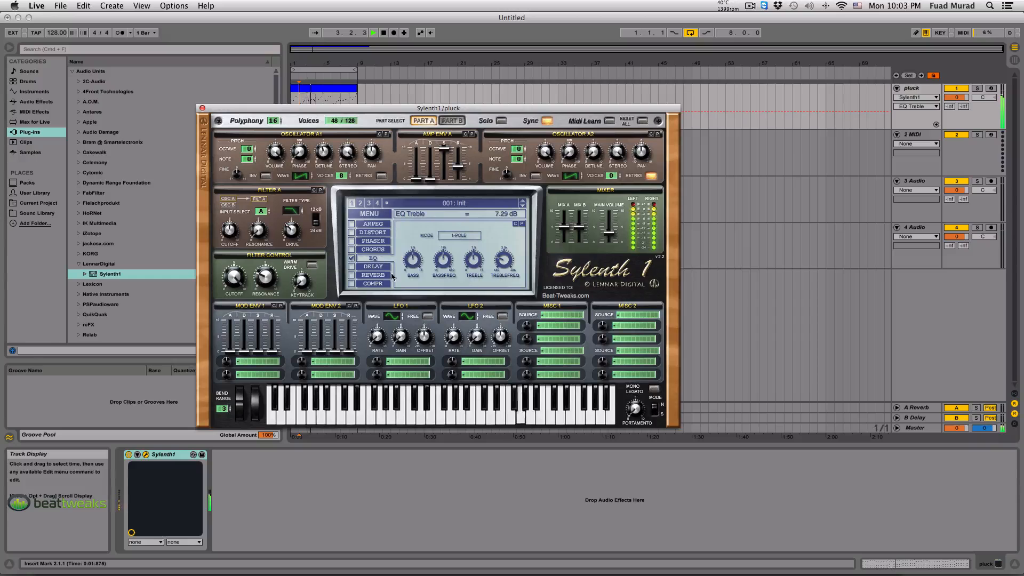
- Compare the sound with the EQ off and on, then try bass boosts of about 6.14 and 13.37 dB and return the bass to 0
left_click(351, 258)
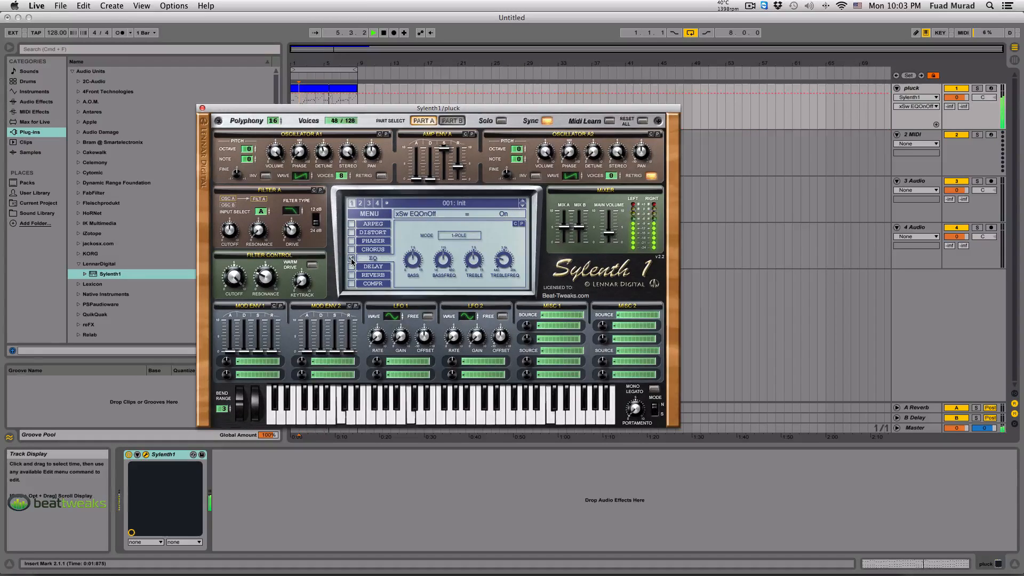
left_click(351, 258)
left_click(448, 262)
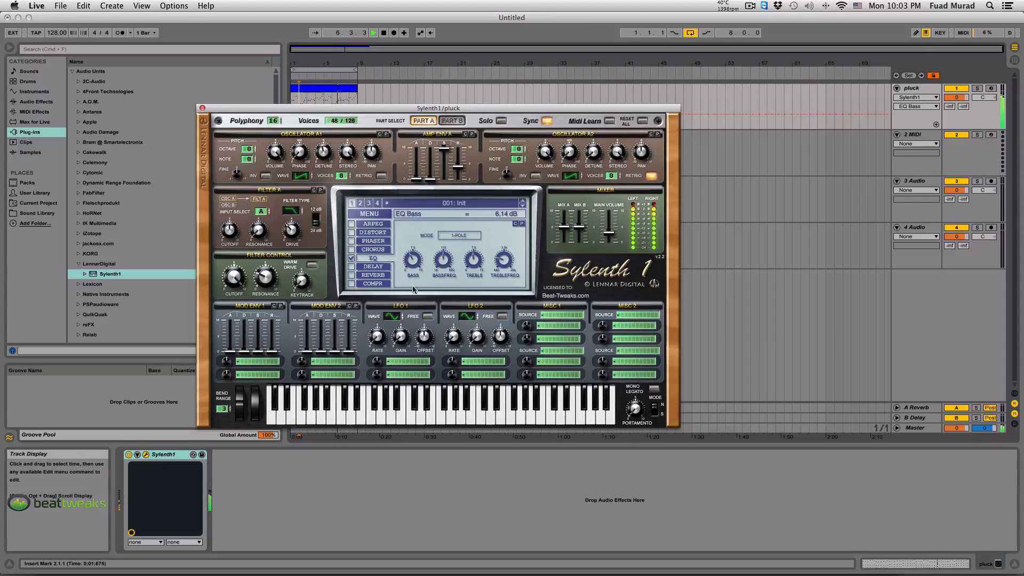
left_click_drag(445, 214, 446, 256)
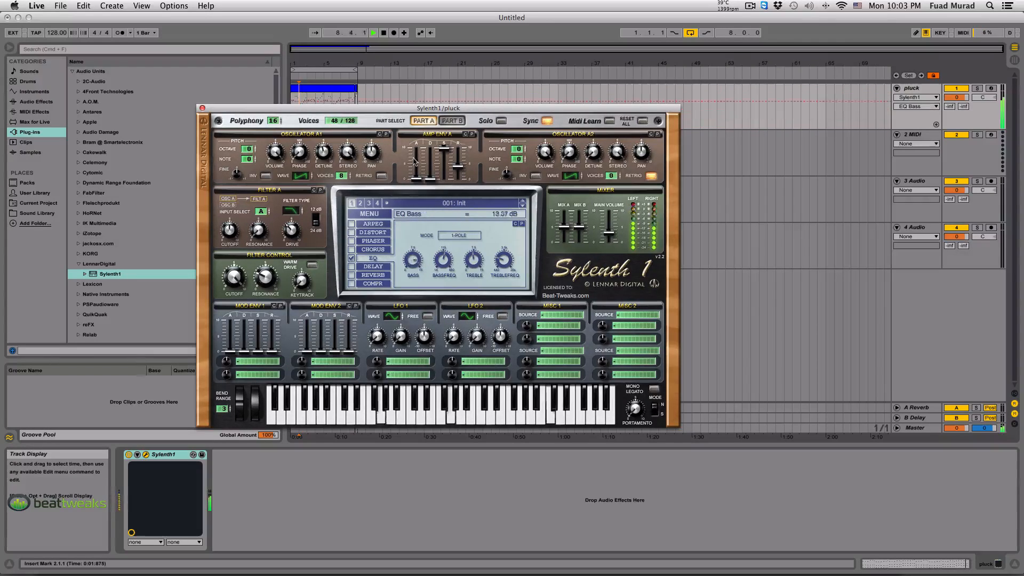
left_click(414, 265)
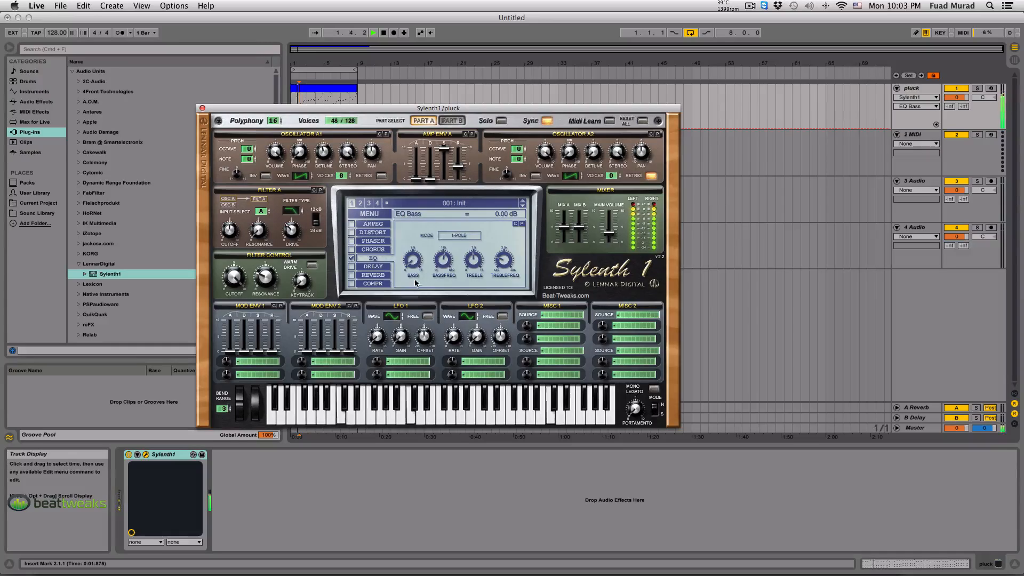
- Raise the EQ bass slightly and set the treble to about 5.93 dB, comparing the sound with the EQ off and on
left_click_drag(415, 269, 410, 243)
left_click(351, 259)
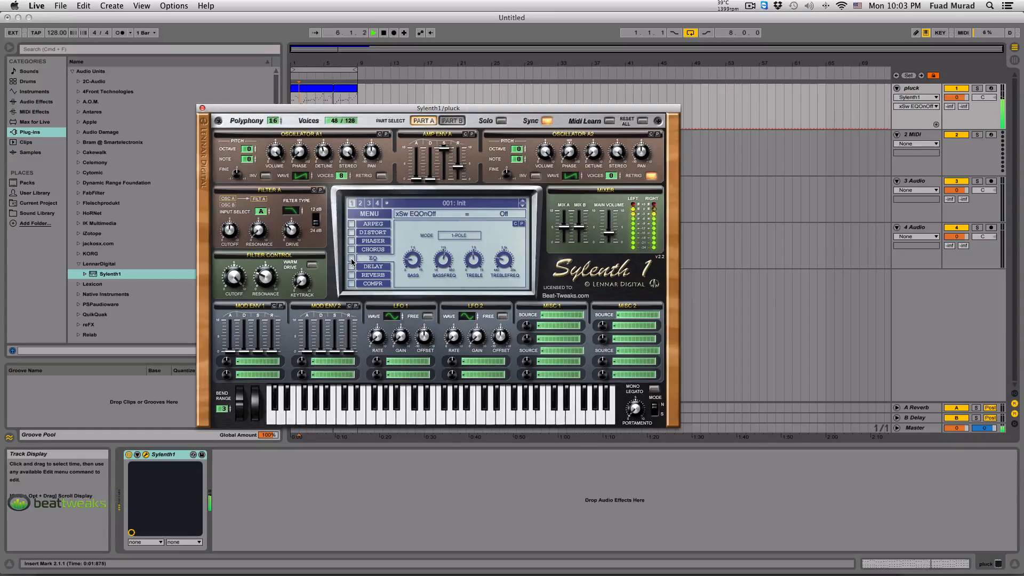
left_click(352, 259)
left_click(475, 265)
left_click_drag(477, 268, 474, 273)
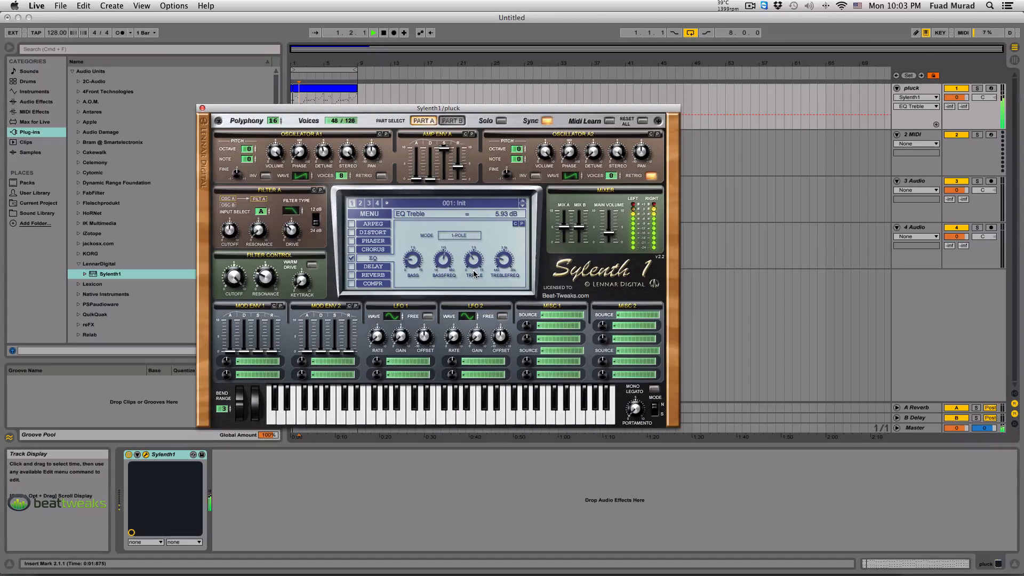
left_click(350, 258)
left_click(351, 259)
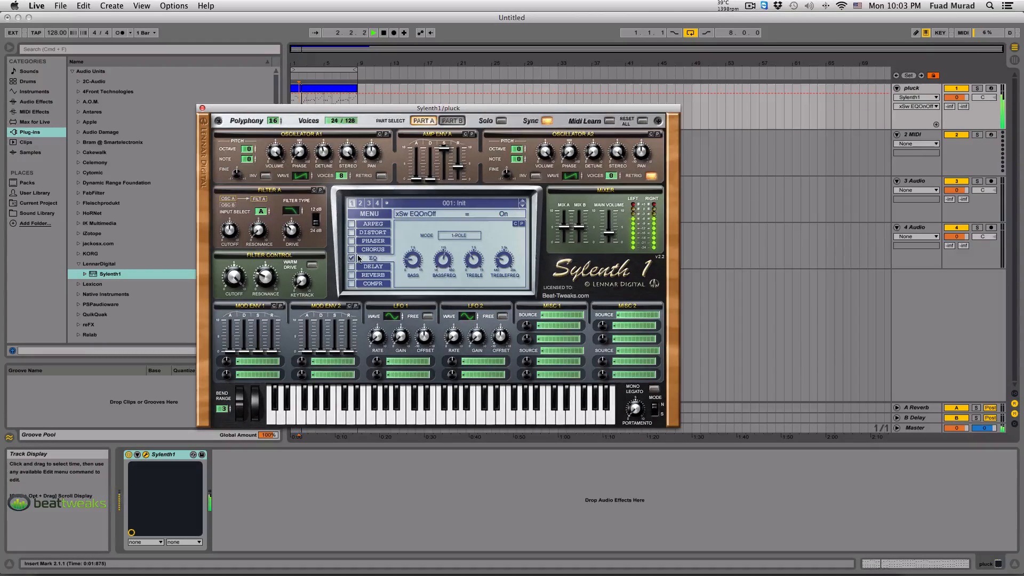
- Fine-tune the EQ treble, check it against the bypassed EQ, and set the EQ bass to about 2.93 dB
left_click_drag(473, 265, 473, 264)
left_click(351, 259)
left_click(351, 259)
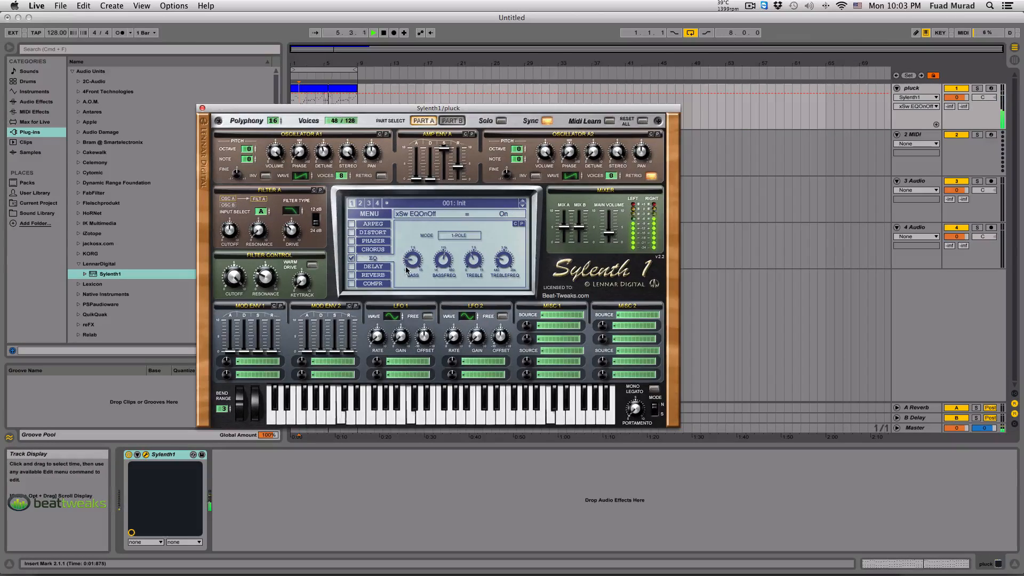
key("space")
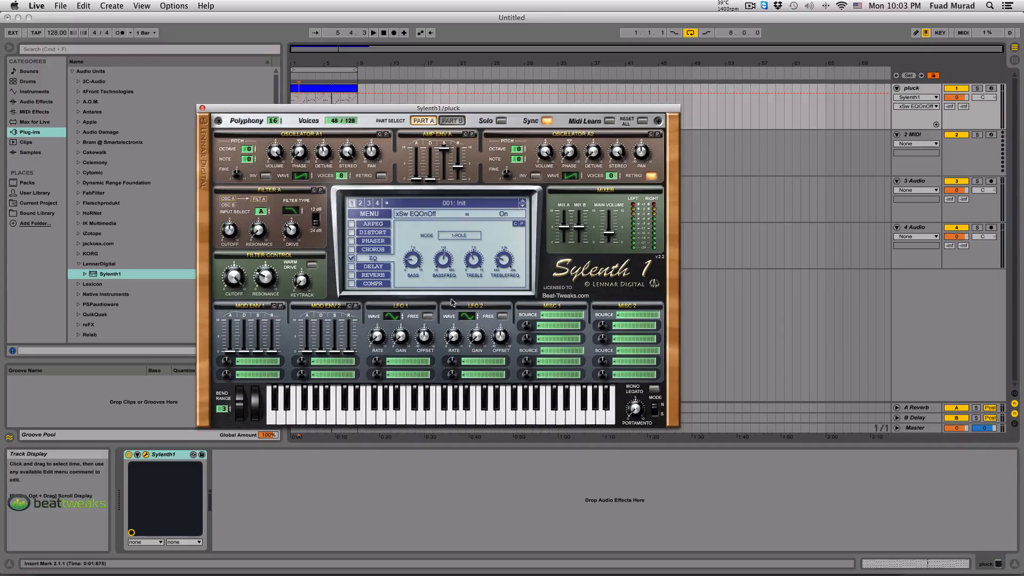
left_click_drag(422, 264, 415, 243)
- Turn on the distortion effect with the Clip type and set its amount to 0
left_click_drag(391, 109, 391, 97)
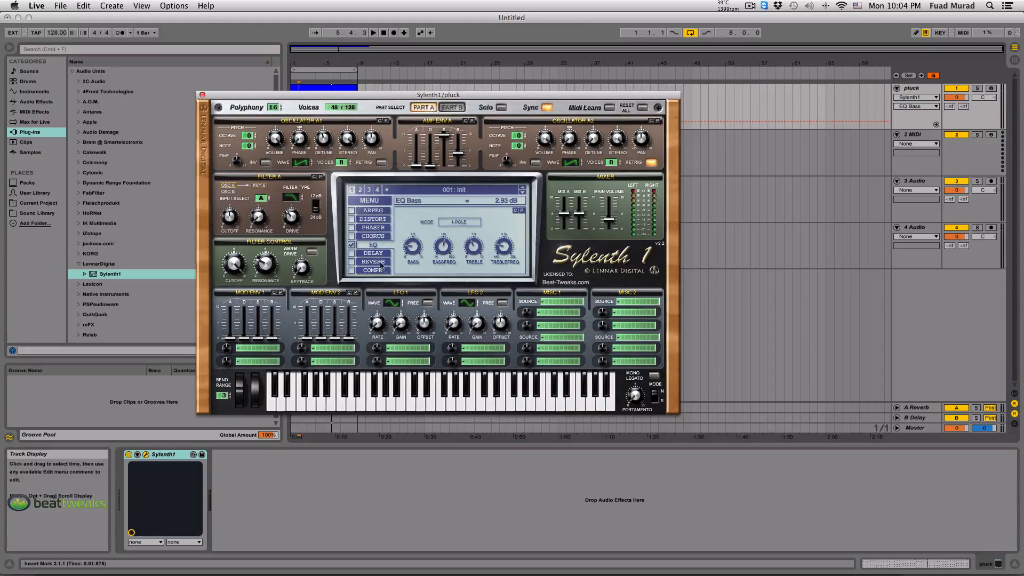
left_click(352, 220)
left_click(377, 219)
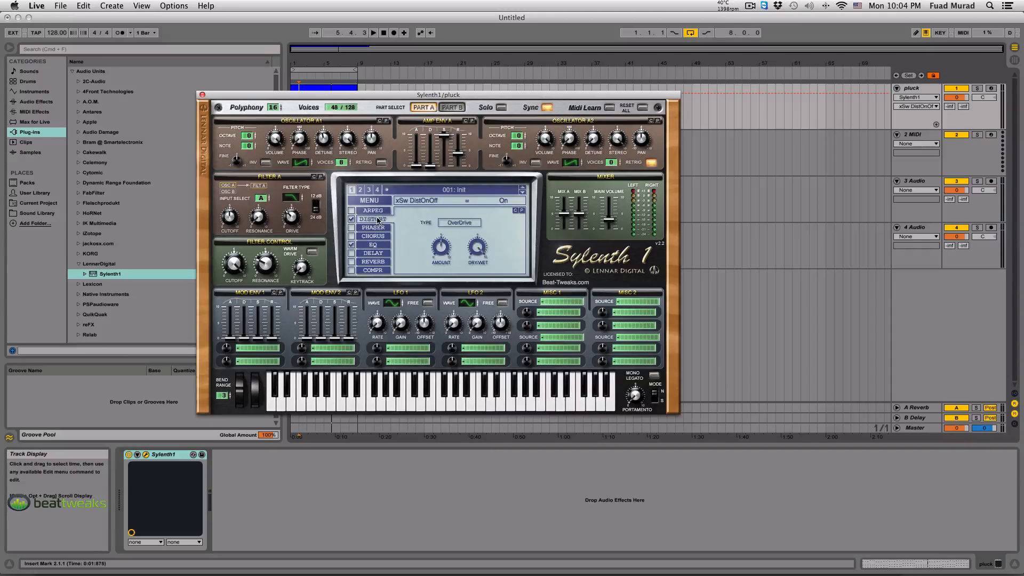
left_click(458, 221)
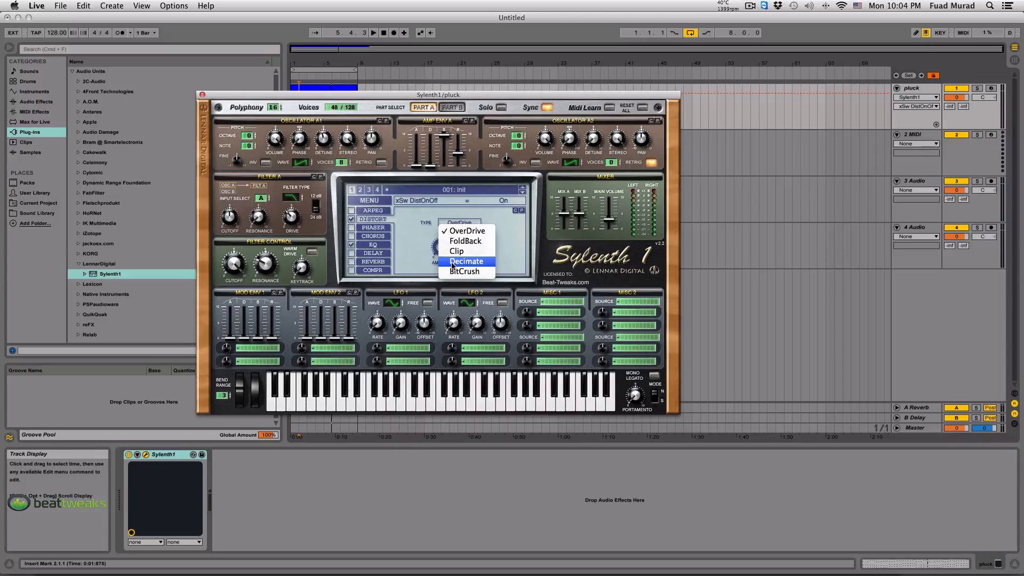
left_click(427, 228)
left_click(458, 223)
left_click(456, 251)
left_click(440, 247)
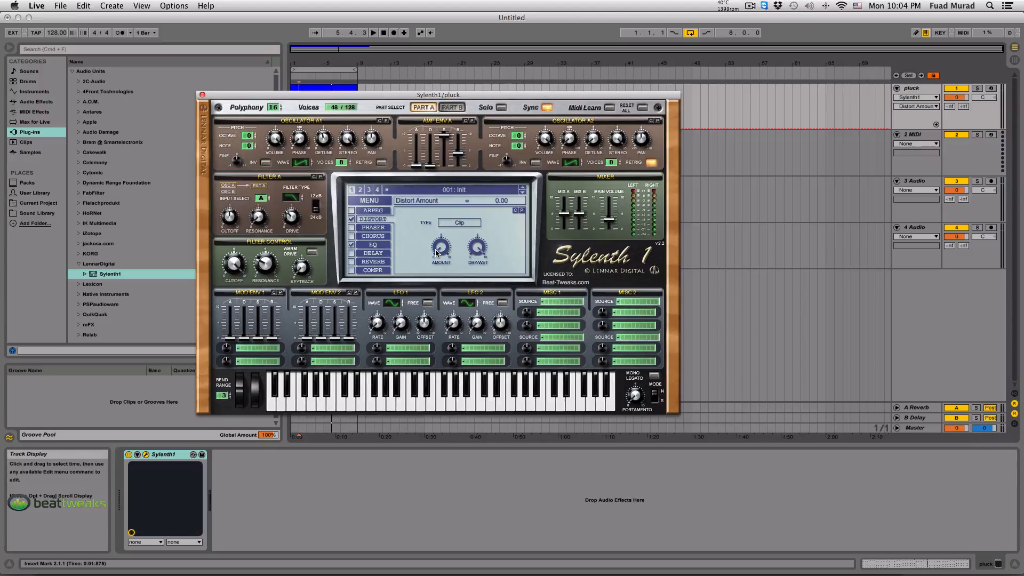
- Play the clip from the start and try the distortion amount, bringing it back to 0
left_click_drag(399, 92, 379, 133)
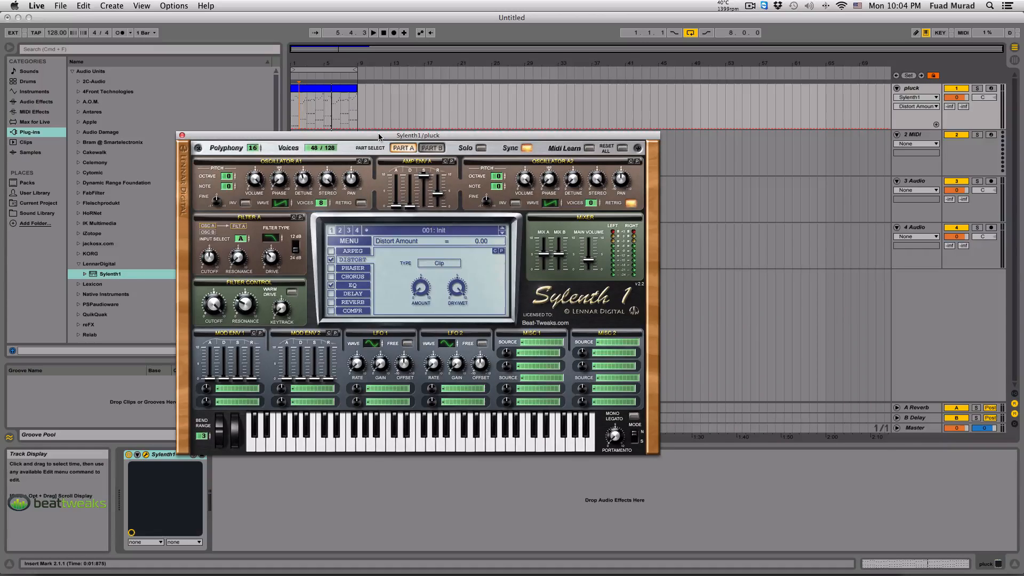
left_click(293, 114)
key("space")
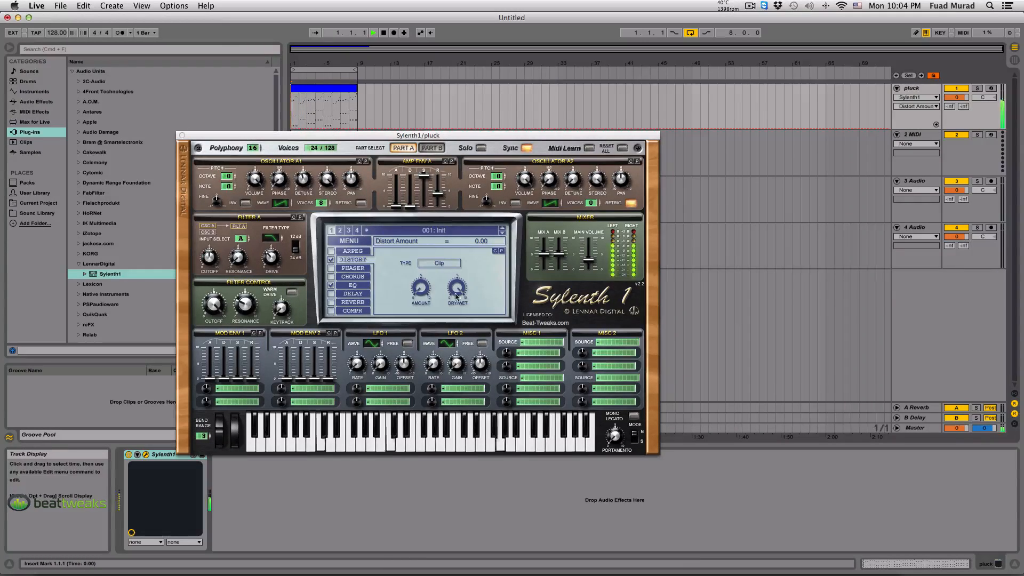
mouse_move(421, 291)
left_mouse_down()
mouse_move(422, 243)
mouse_move(421, 323)
mouse_move(422, 307)
left_mouse_up()
key("space")
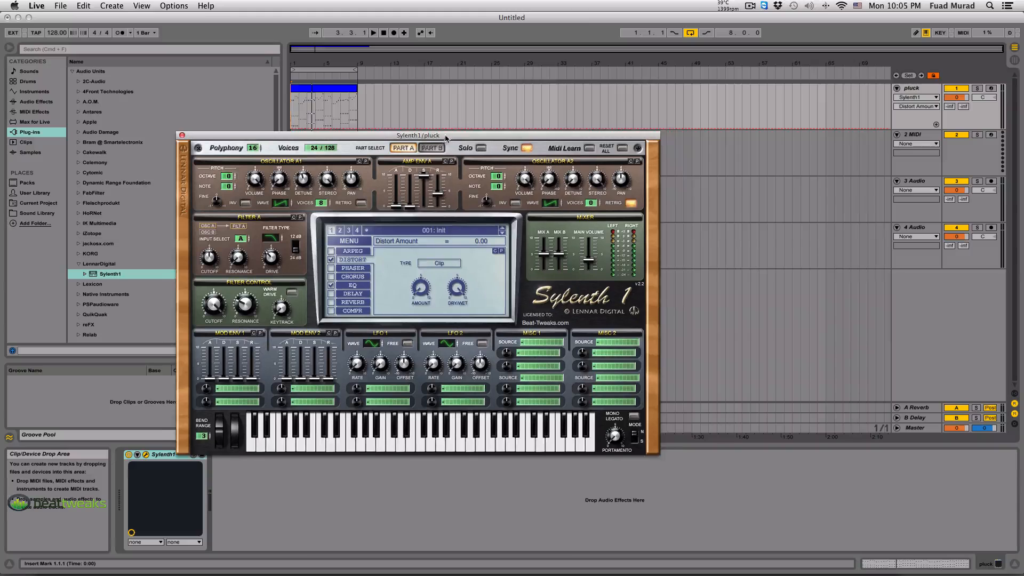
- Play the clip and raise the distortion amount to about 1.33, checking the sound with distortion off and on
left_click_drag(443, 138, 469, 126)
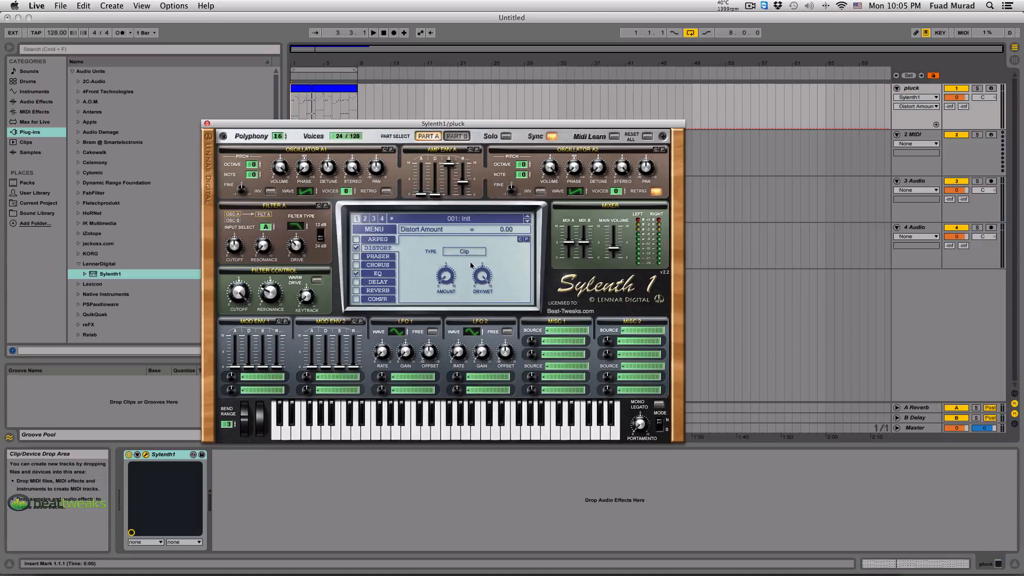
key("space")
mouse_move(448, 276)
left_mouse_down()
mouse_move(450, 253)
mouse_move(445, 263)
left_mouse_up()
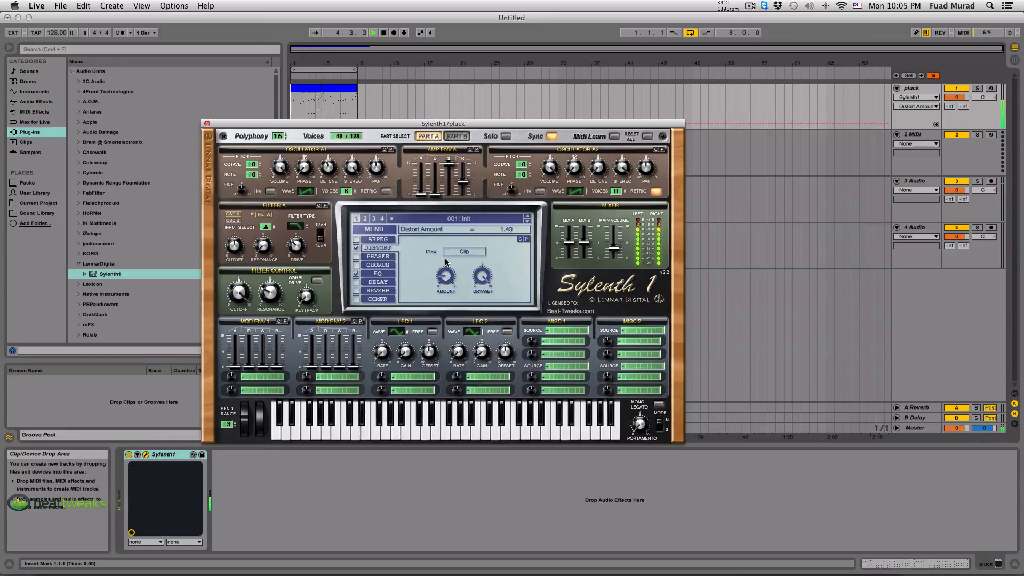
left_click(357, 248)
left_click(356, 248)
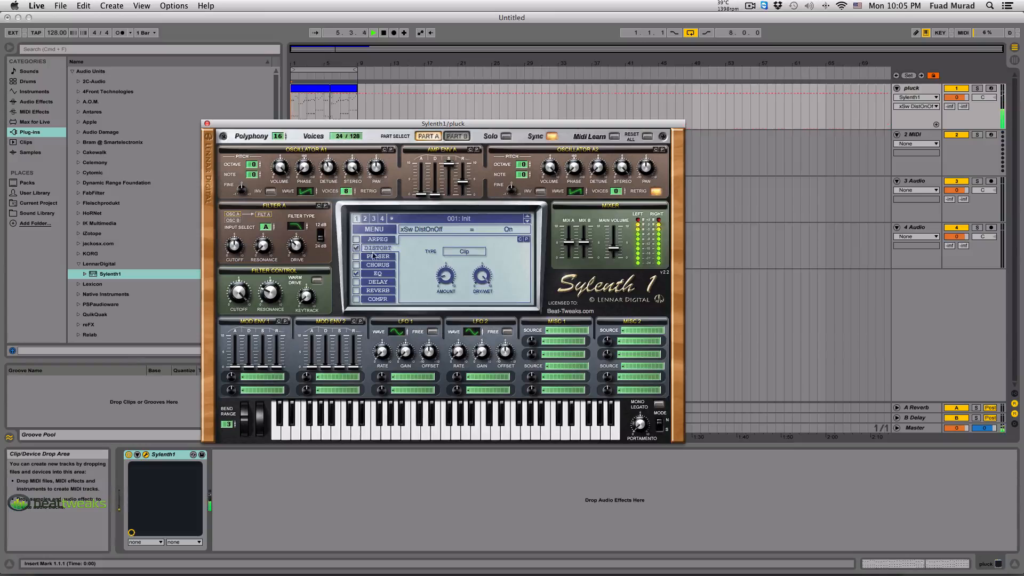
mouse_move(442, 278)
left_mouse_down()
mouse_move(448, 295)
mouse_move(447, 278)
left_mouse_up()
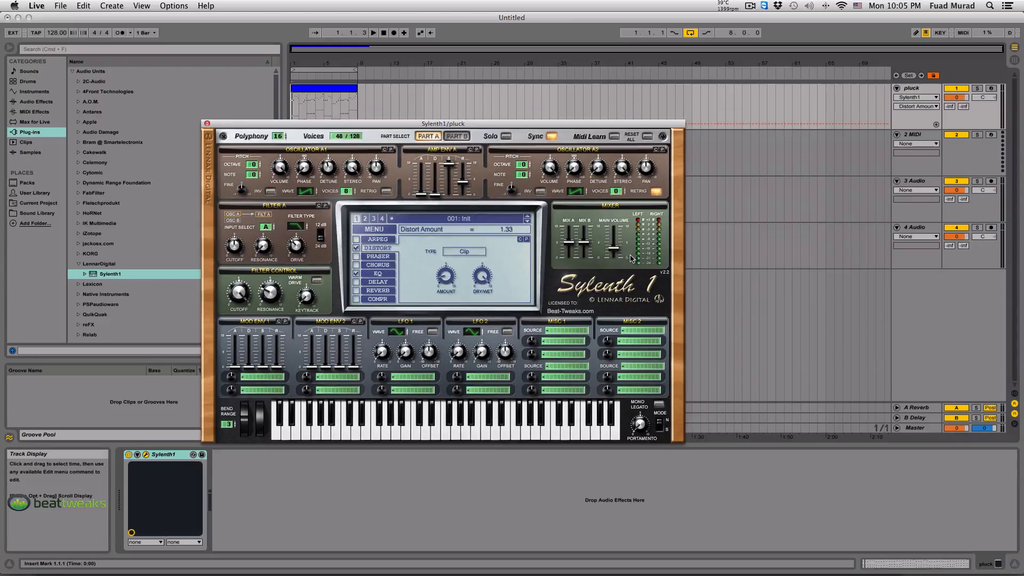
- Compare the clip with distortion repeatedly bypassed and re-enabled, and raise the main volume to about 4.48
left_click(356, 248)
left_click(356, 248)
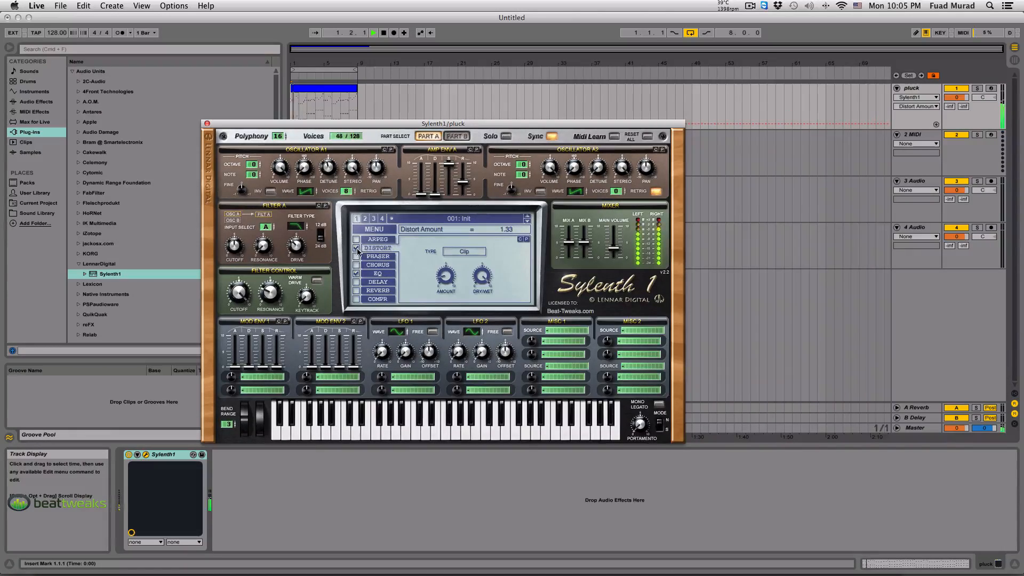
left_click(356, 248)
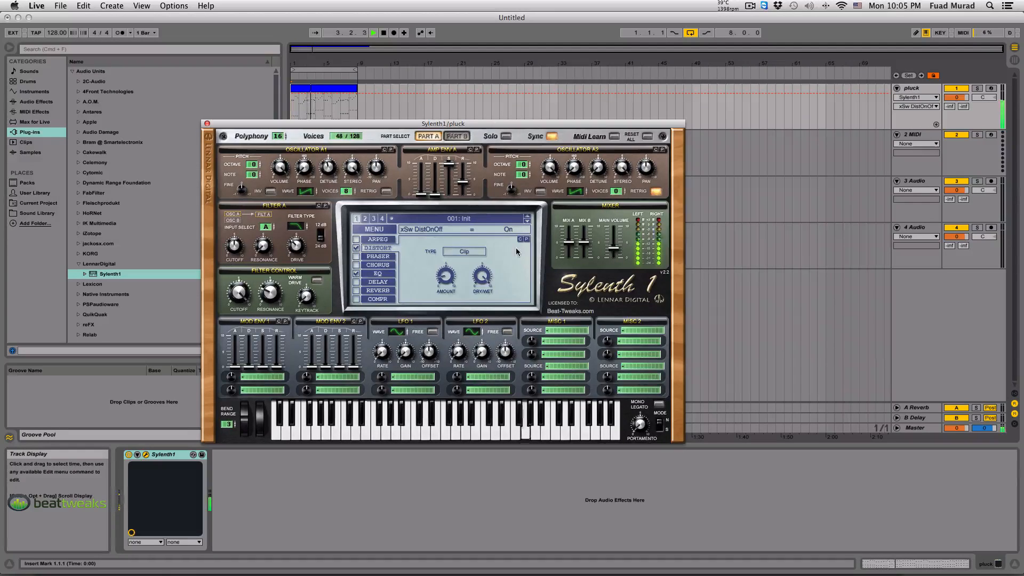
left_click(356, 248)
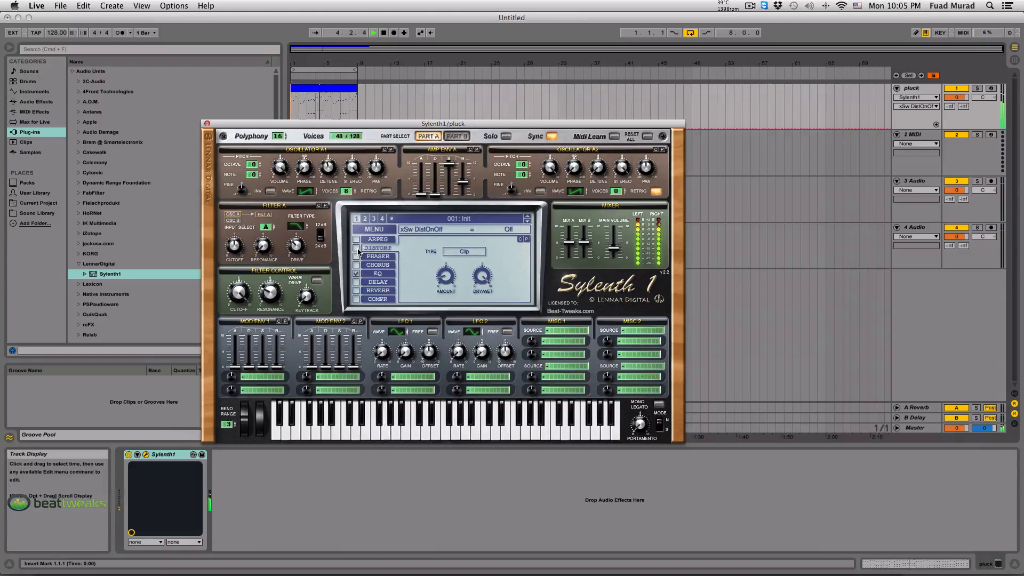
left_click(356, 248)
left_click_drag(617, 253, 619, 239)
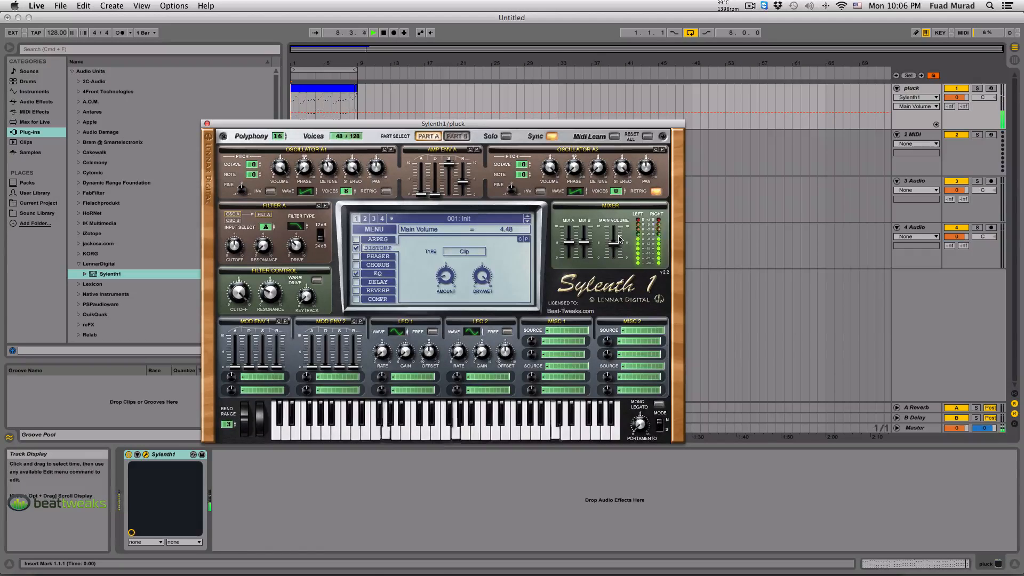
- Turn the distortion effect back on and raise the main volume to about 4.66
left_click(355, 248)
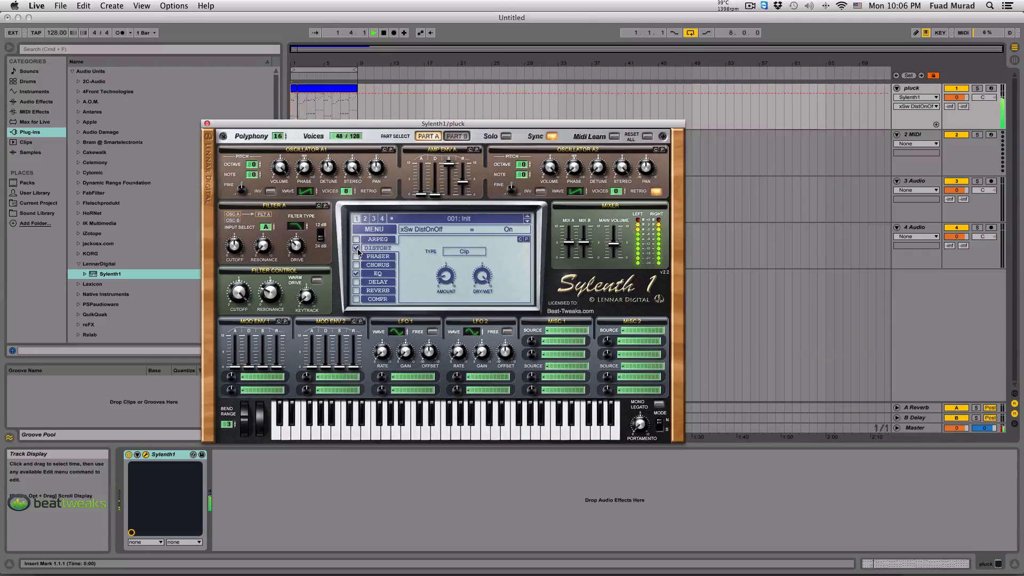
left_click_drag(616, 248, 616, 246)
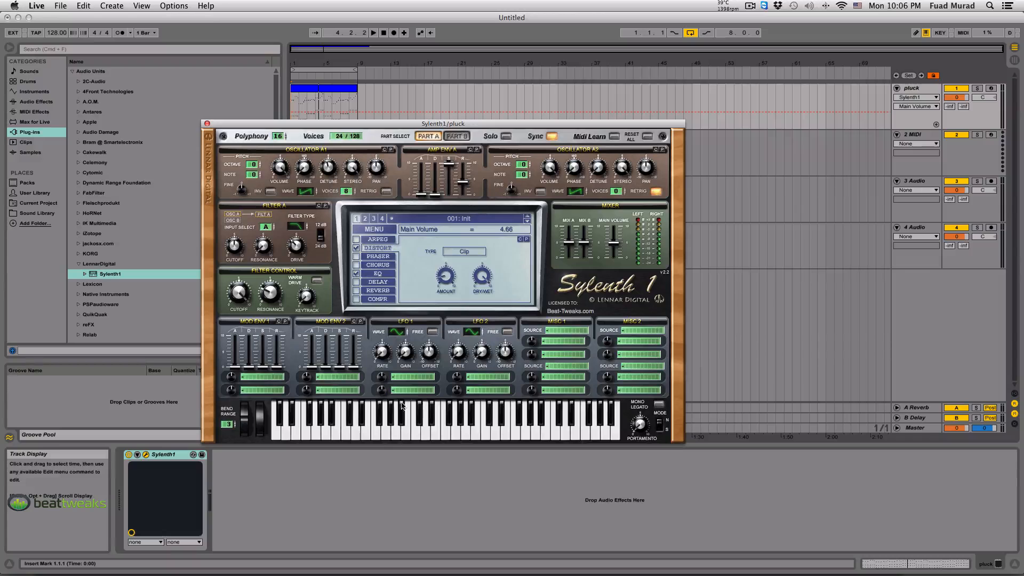
- Route LFO 1 to Pitch A, set its gain to about 6.19 and its modulation amount to 10
left_click(416, 378)
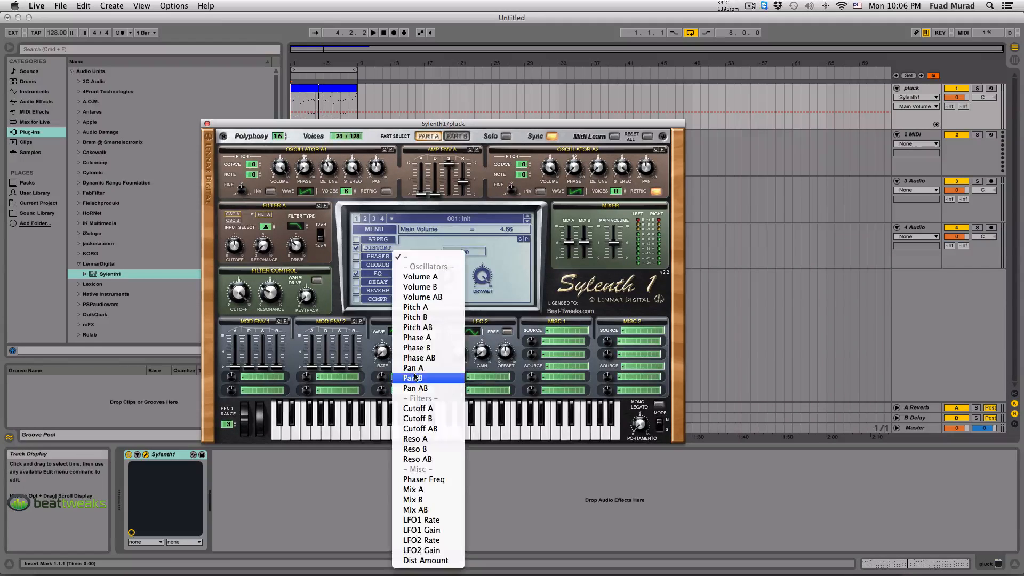
left_click(430, 308)
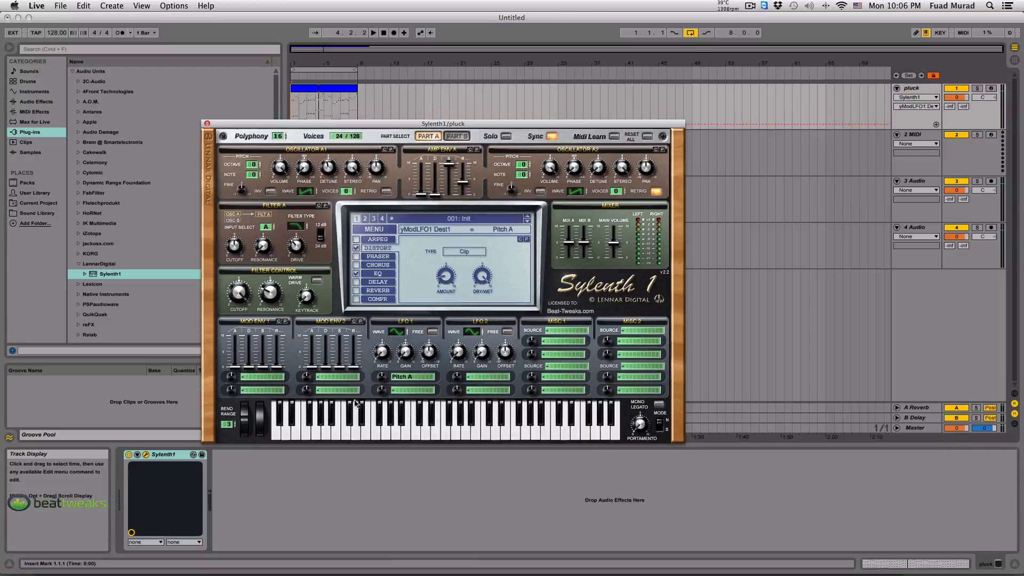
left_click(410, 357)
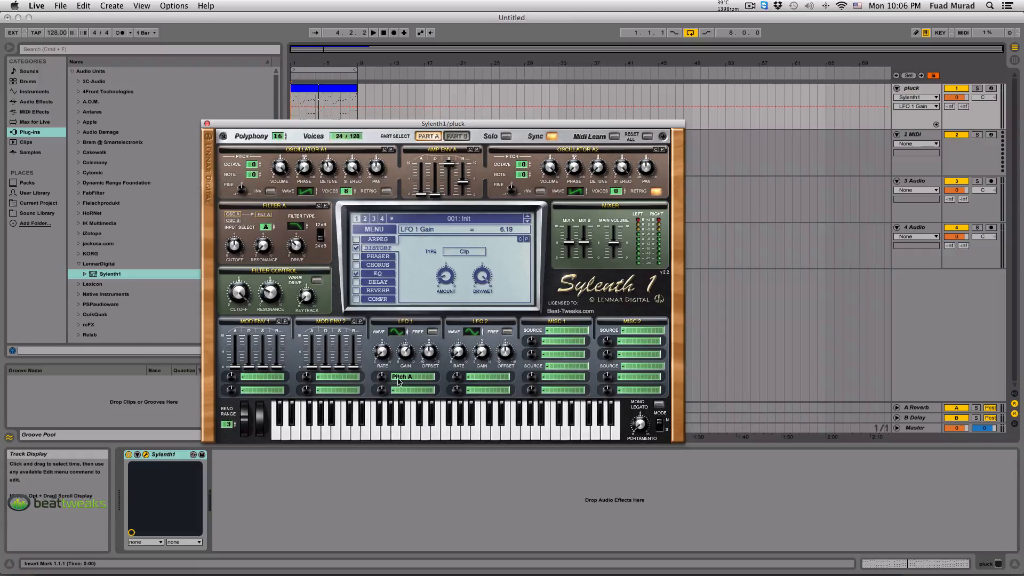
left_click_drag(383, 379, 382, 305)
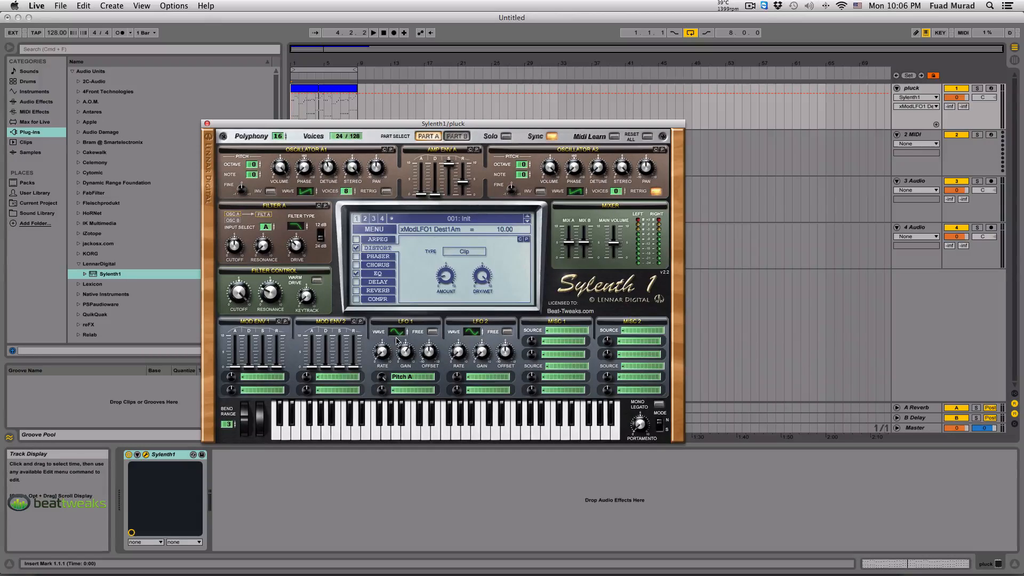
- Play the clip from the start, set the LFO 1 rate to 1/4D, and stop playback
left_click_drag(396, 124, 368, 147)
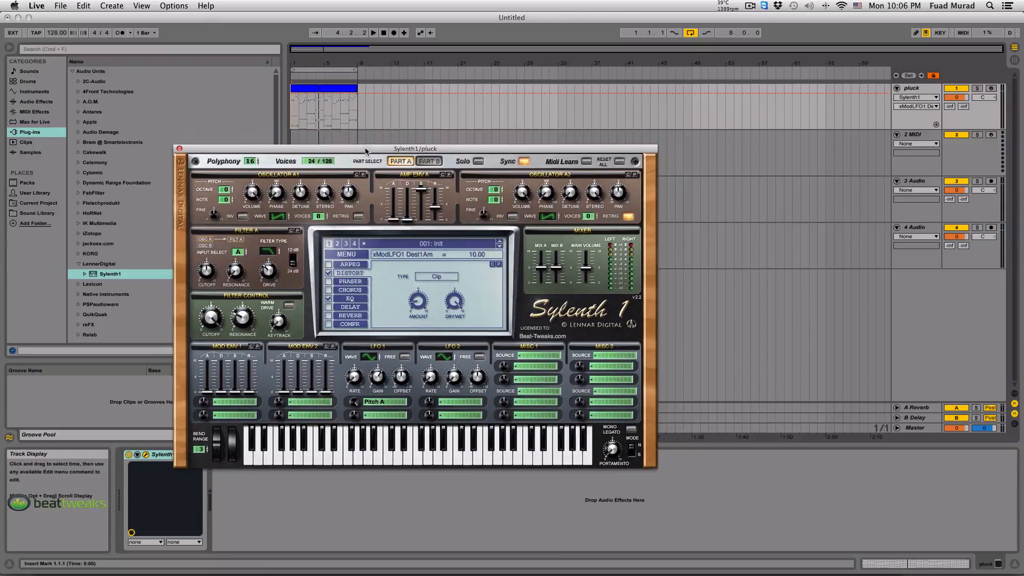
left_click(291, 110)
key("space")
left_click_drag(354, 378, 353, 330)
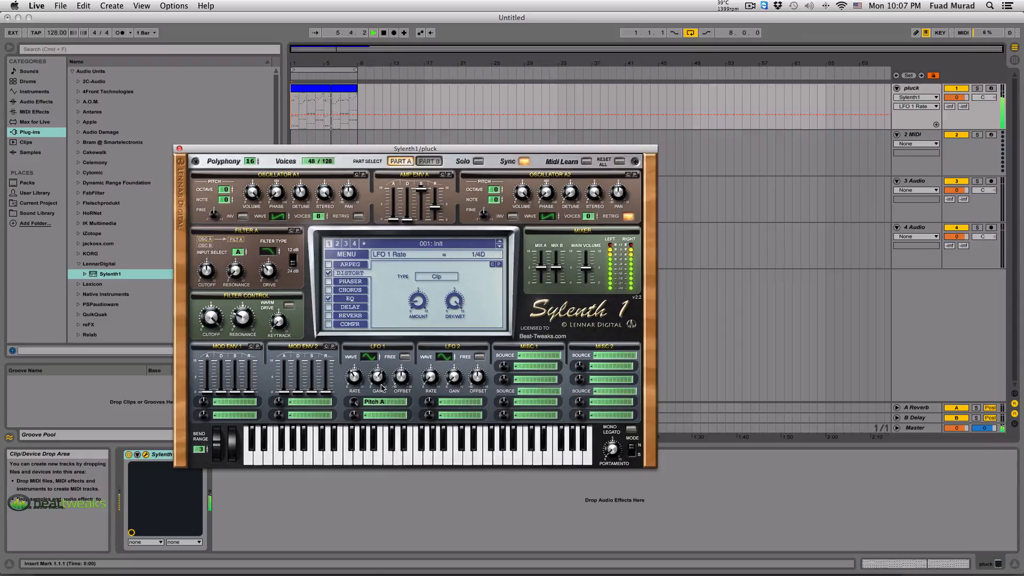
key("space")
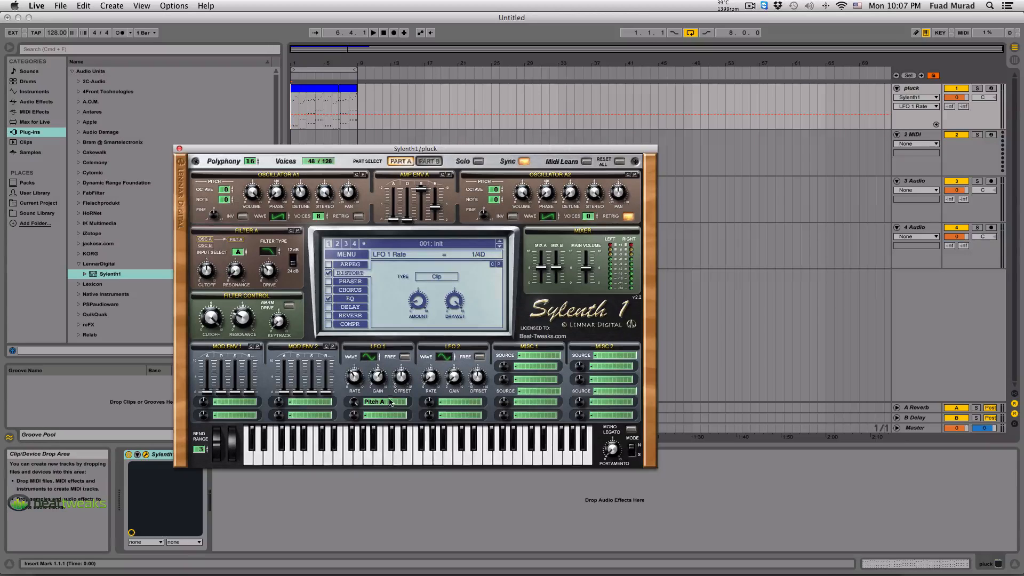
- Reduce LFO 1's Pitch A modulation amount to about 0.10 during playback and set the LFO 1 gain to 10
left_click_drag(353, 402, 354, 398)
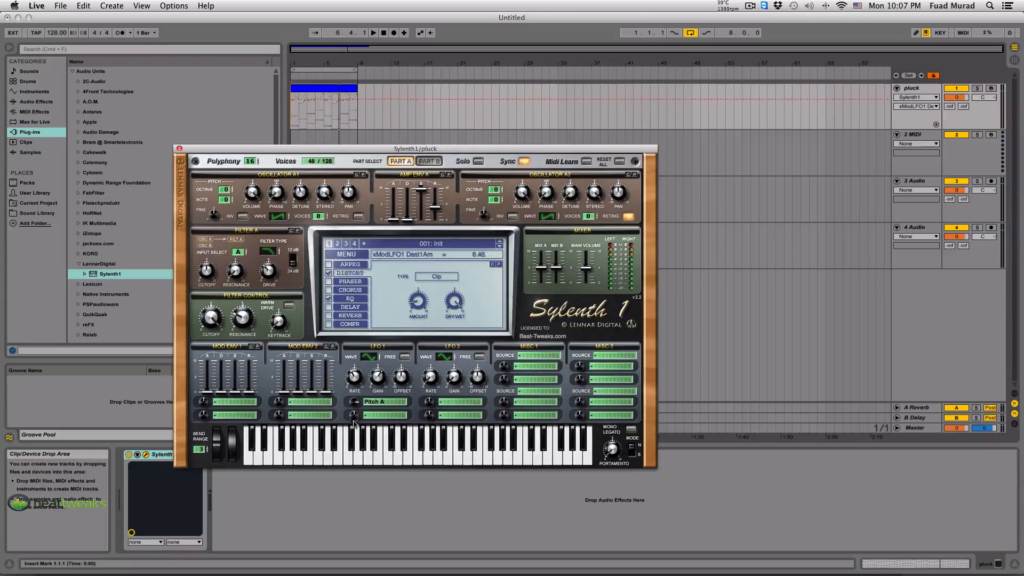
left_click_drag(352, 438, 353, 380)
left_click_drag(350, 402, 350, 450)
key("space")
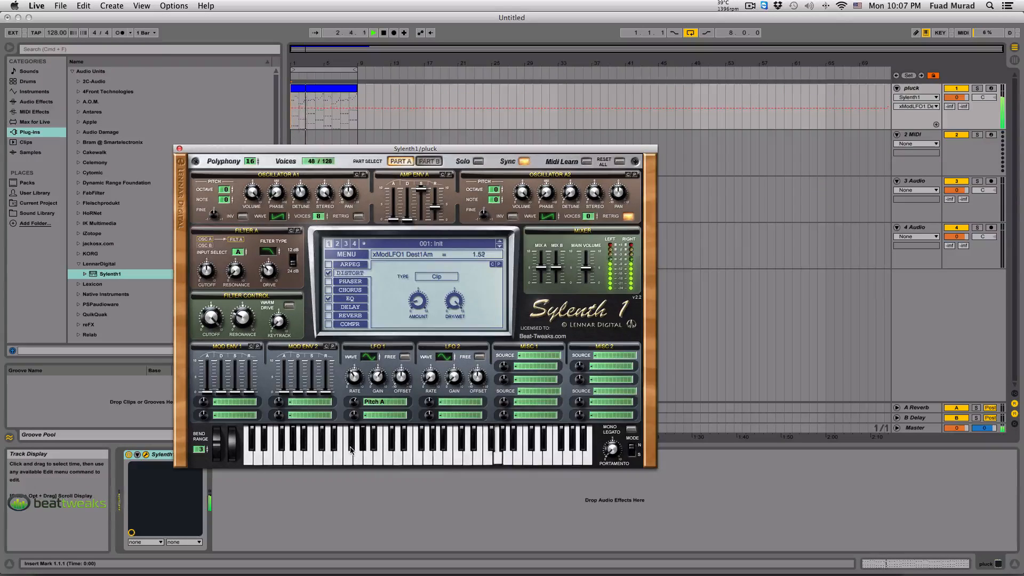
left_click_drag(354, 403, 361, 422)
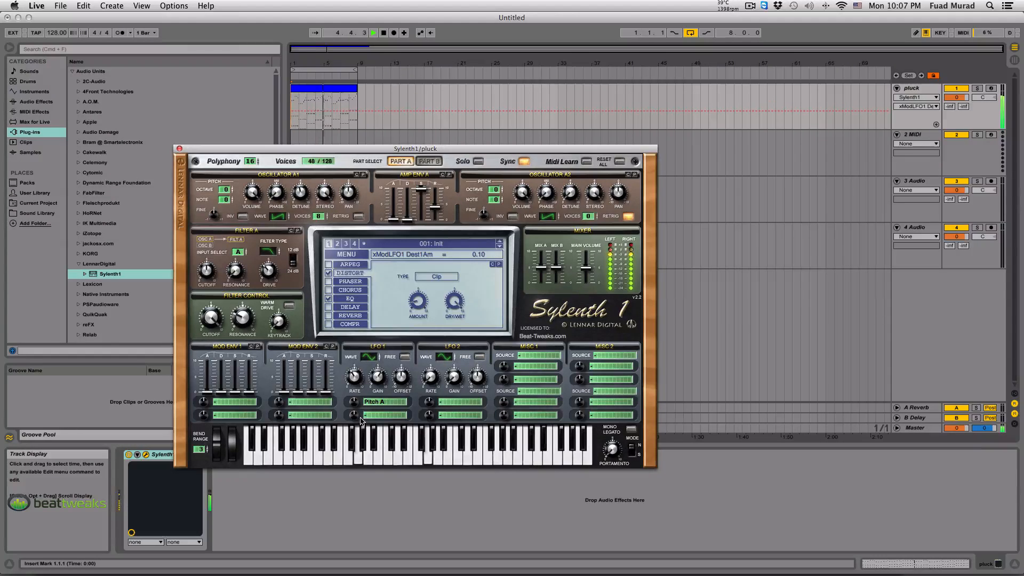
left_click_drag(378, 377, 378, 321)
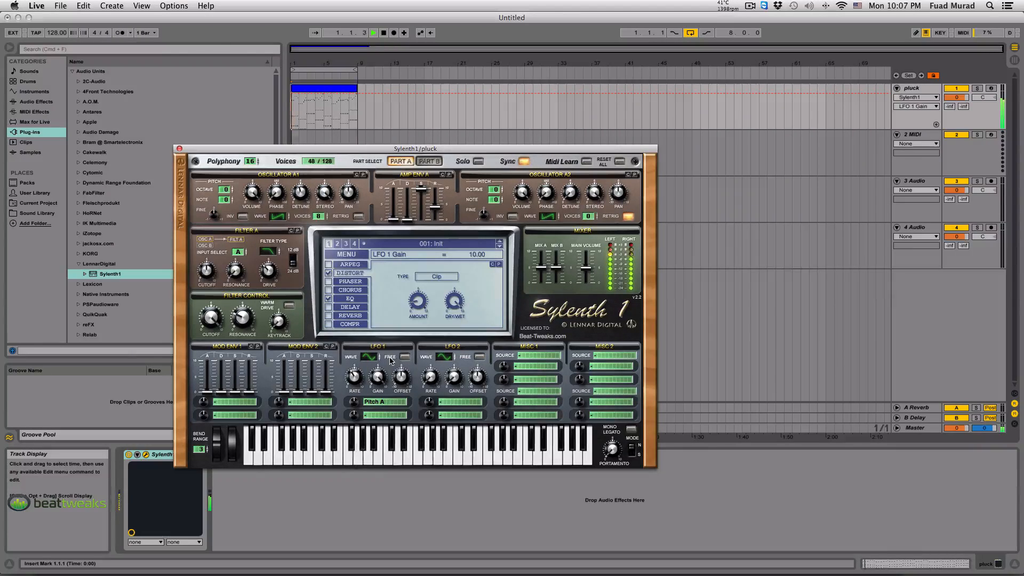
key("space")
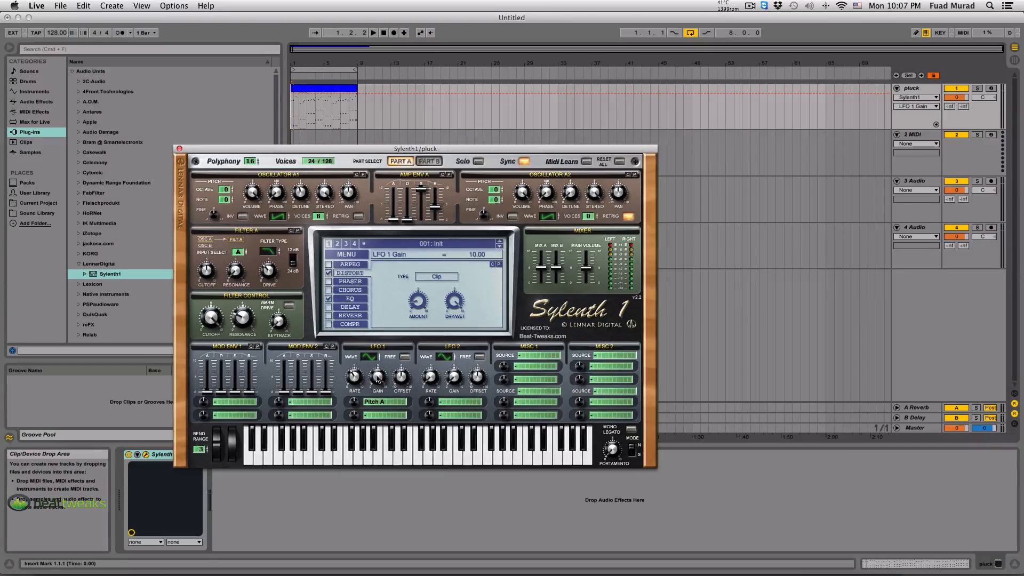
- Review LFO 1's modulation amount, rate and gain values
left_click(357, 406)
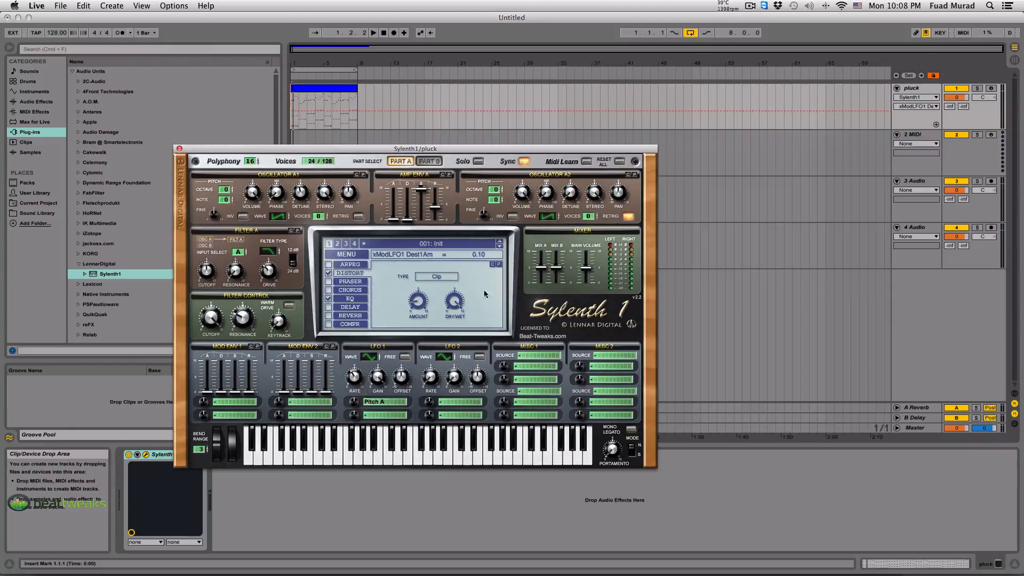
left_click(359, 381)
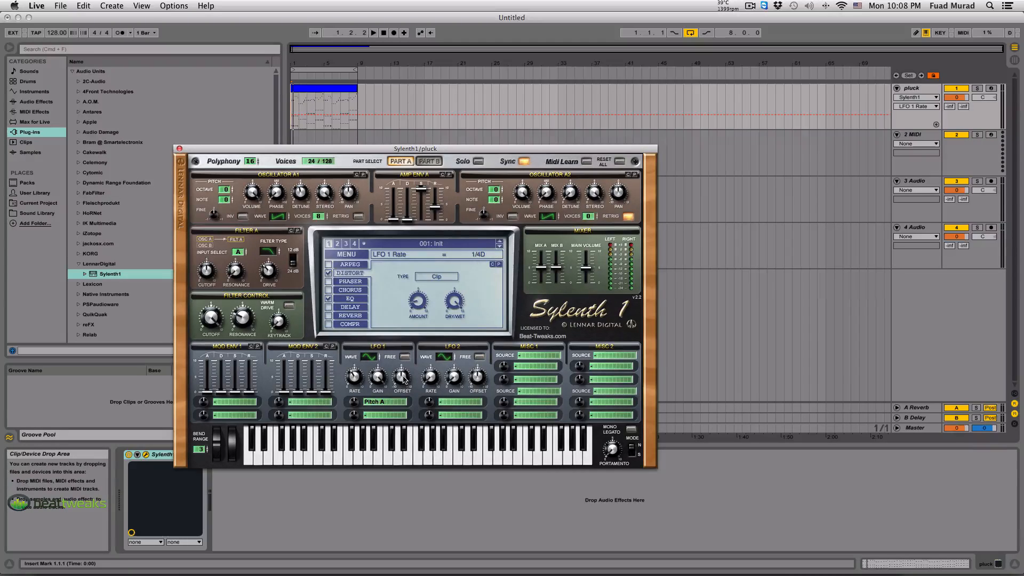
left_click(379, 379)
mouse_move(378, 382)
left_mouse_down()
mouse_move(375, 485)
mouse_move(387, 367)
left_mouse_up()
left_click_drag(390, 151, 387, 136)
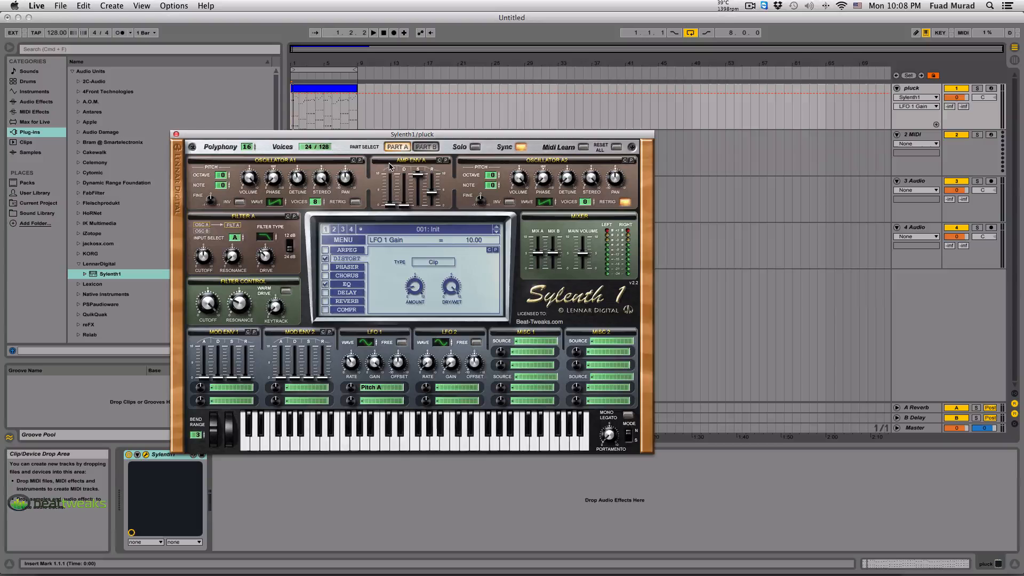
- Play the clip, lower the LFO 1 gain to about 7.10, and stop playback
key("space")
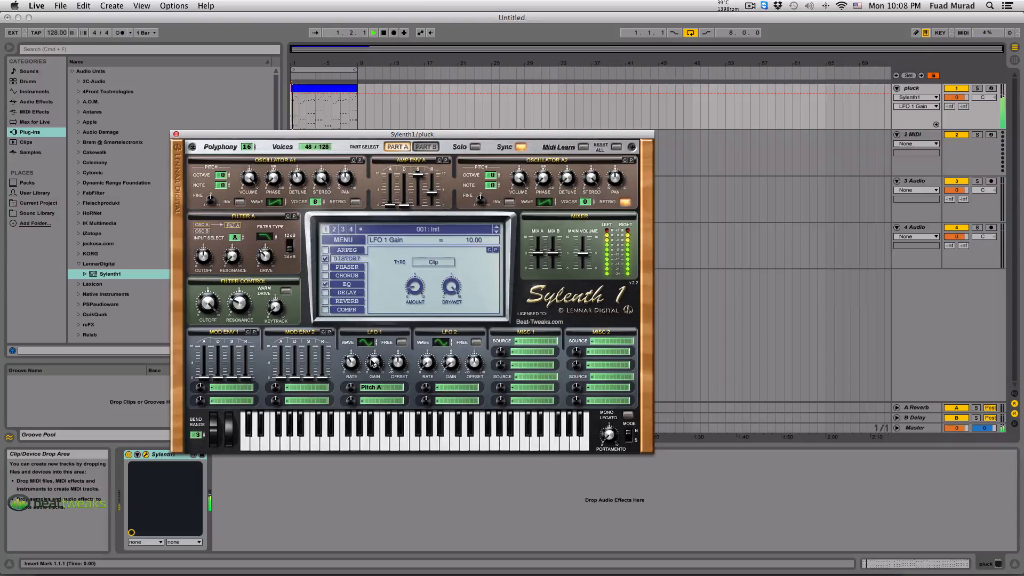
left_click_drag(374, 362, 369, 383)
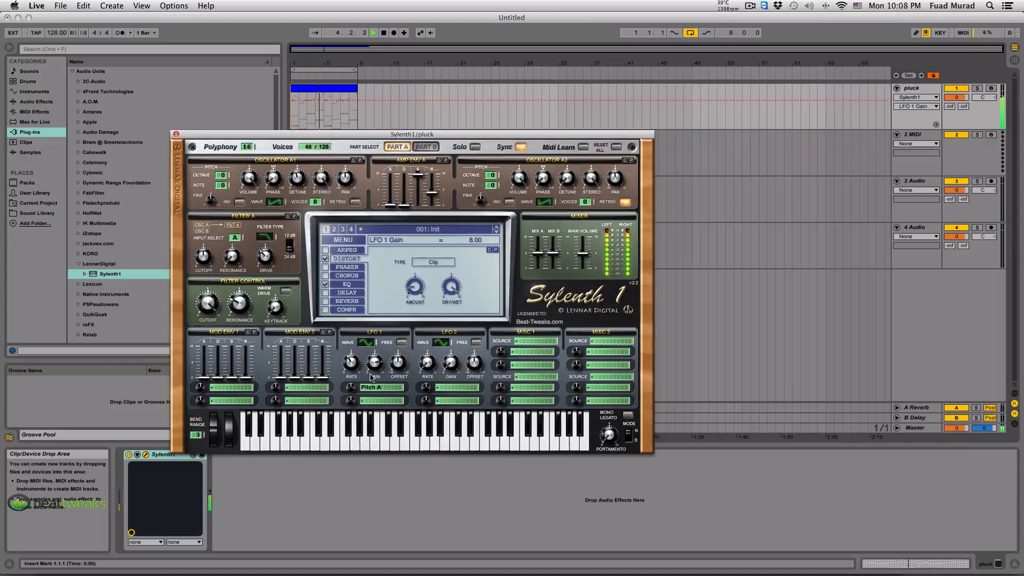
left_click_drag(372, 363, 372, 372)
mouse_move(373, 367)
left_mouse_down()
mouse_move(371, 480)
mouse_move(370, 322)
mouse_move(363, 359)
left_mouse_up()
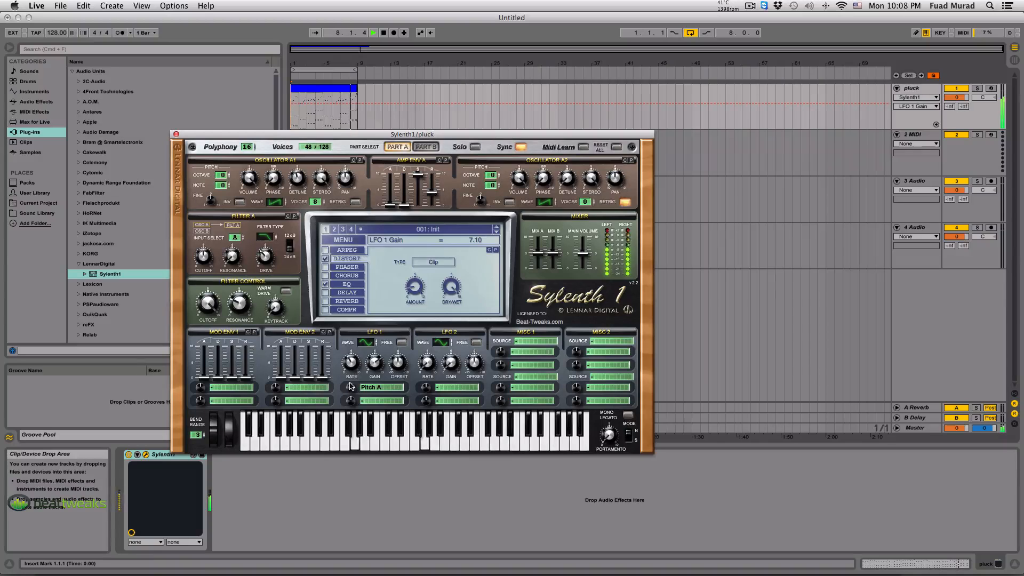
key("space")
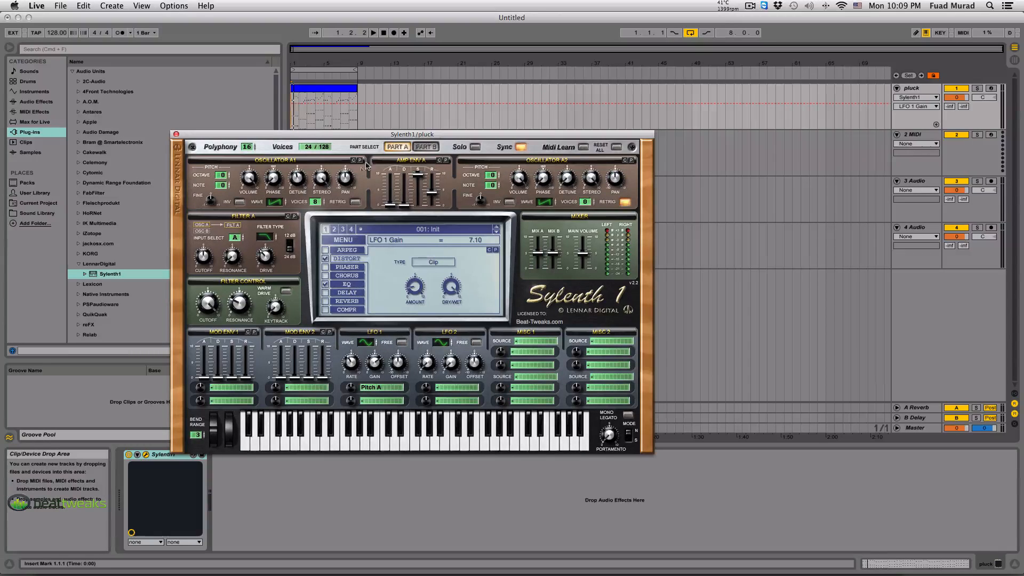
- Route modulation envelope 1 to Cutoff A and set its decay to 0
left_click_drag(383, 137, 395, 115)
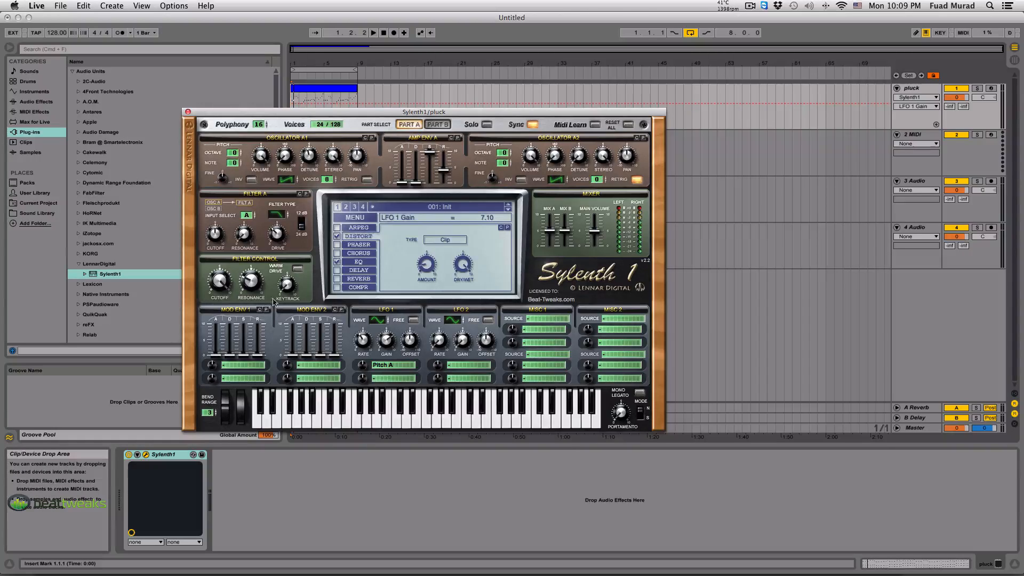
left_click(242, 367)
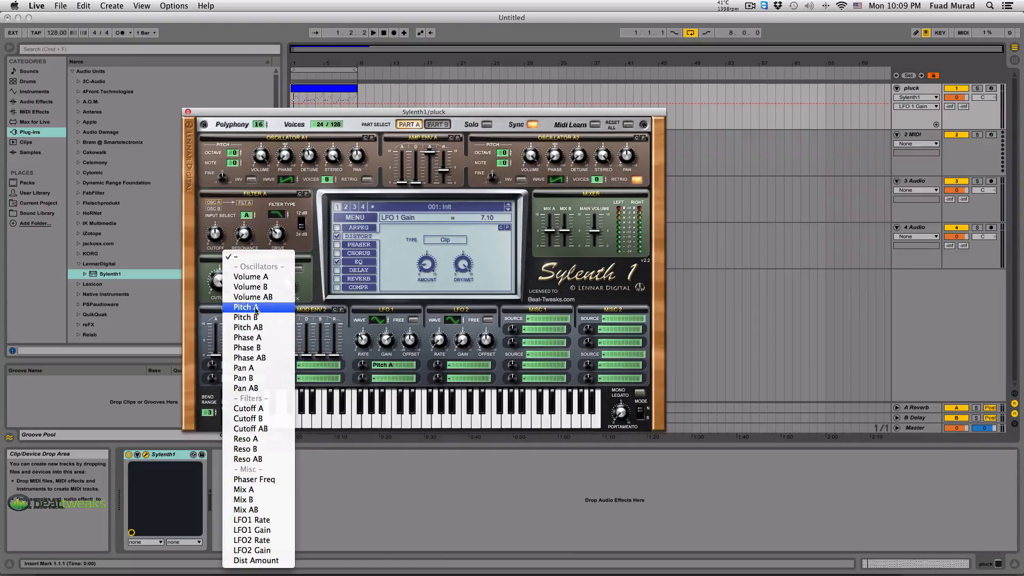
left_click(260, 403)
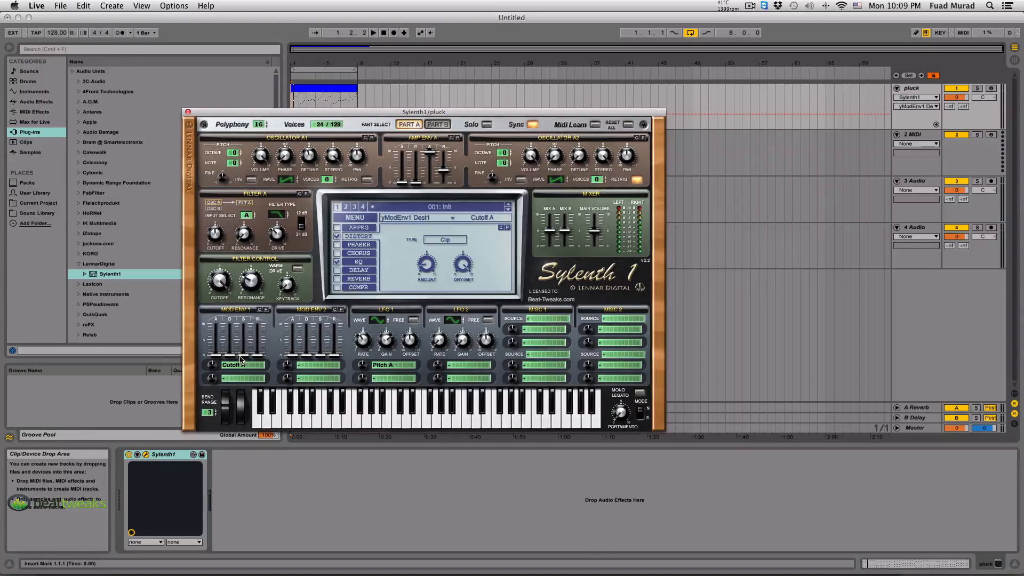
left_click_drag(231, 355, 234, 382)
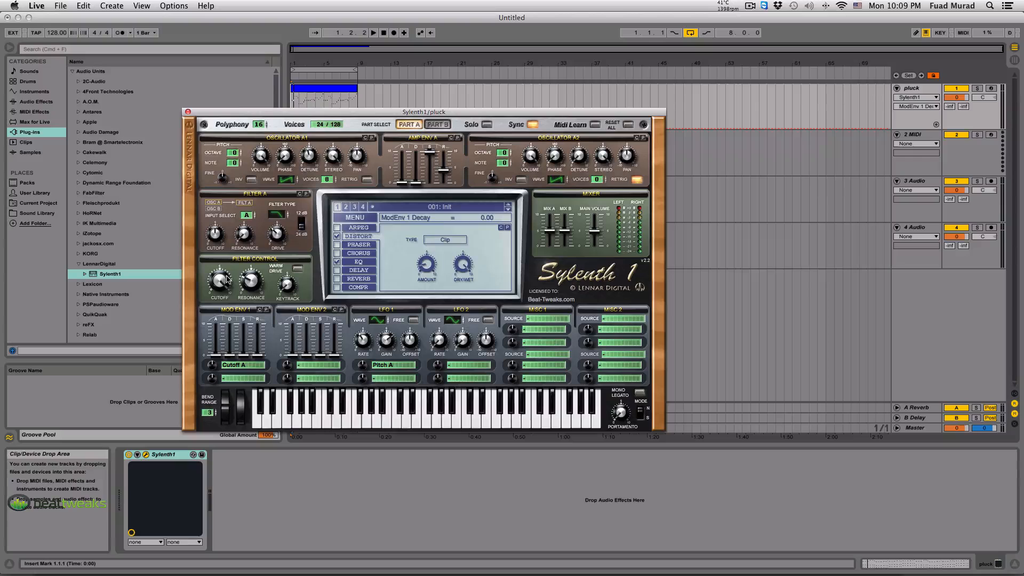
- Play the clip and lower the filter control cutoff to about 25 Hz, then stop playback
left_click_drag(223, 277, 219, 273)
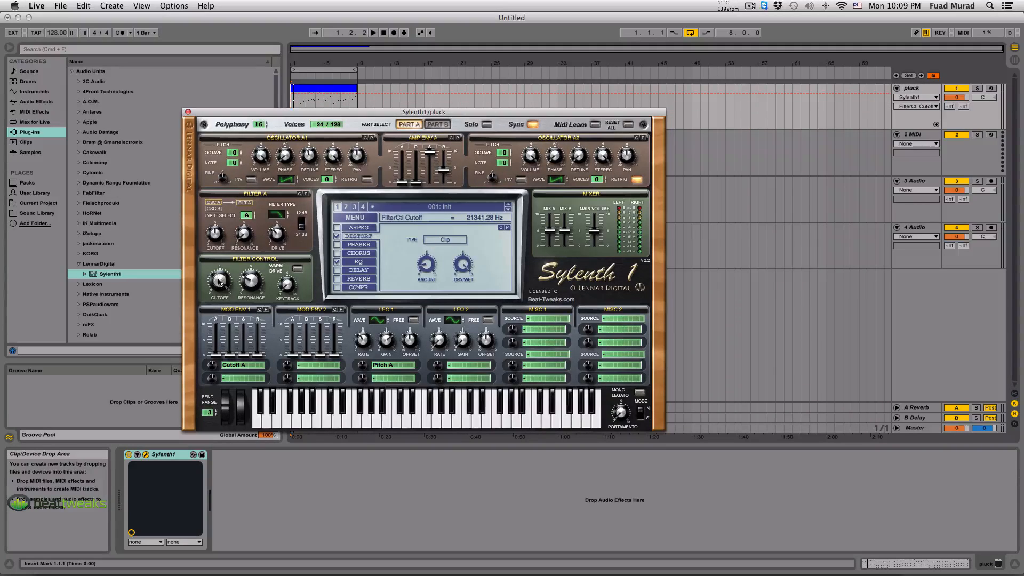
left_click_drag(276, 111, 338, 113)
key("space")
left_click_drag(292, 294, 279, 356)
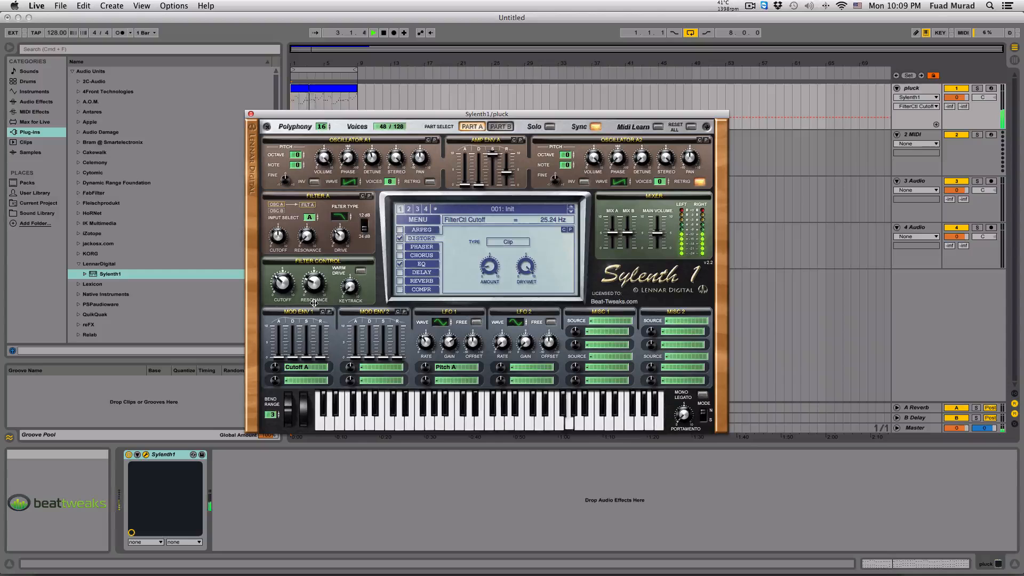
key("space")
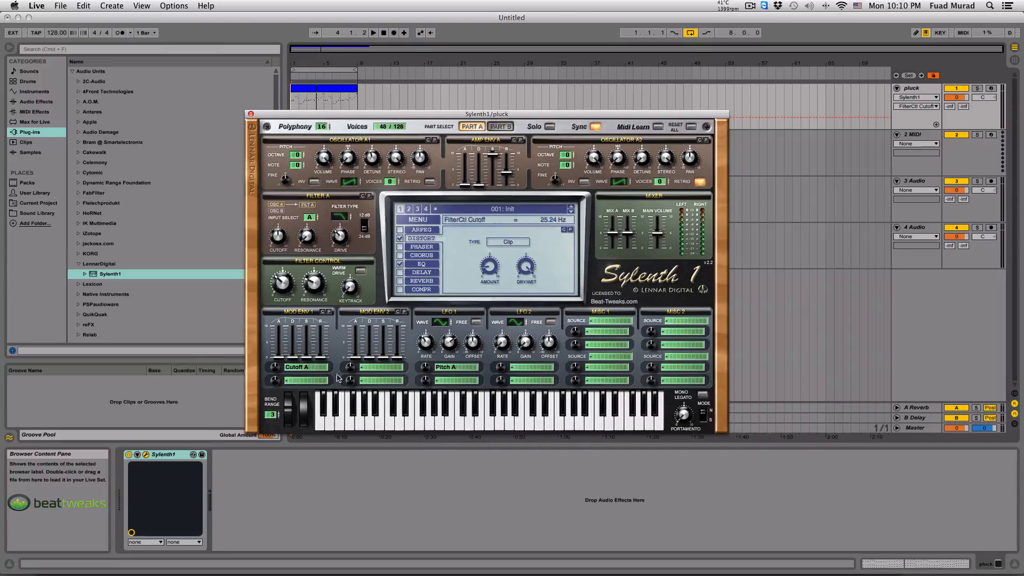
- Raise modulation envelope 1's cutoff amount, set its decay to about 3.85, and play the clip
left_click_drag(278, 370, 271, 258)
left_click_drag(293, 361, 298, 328)
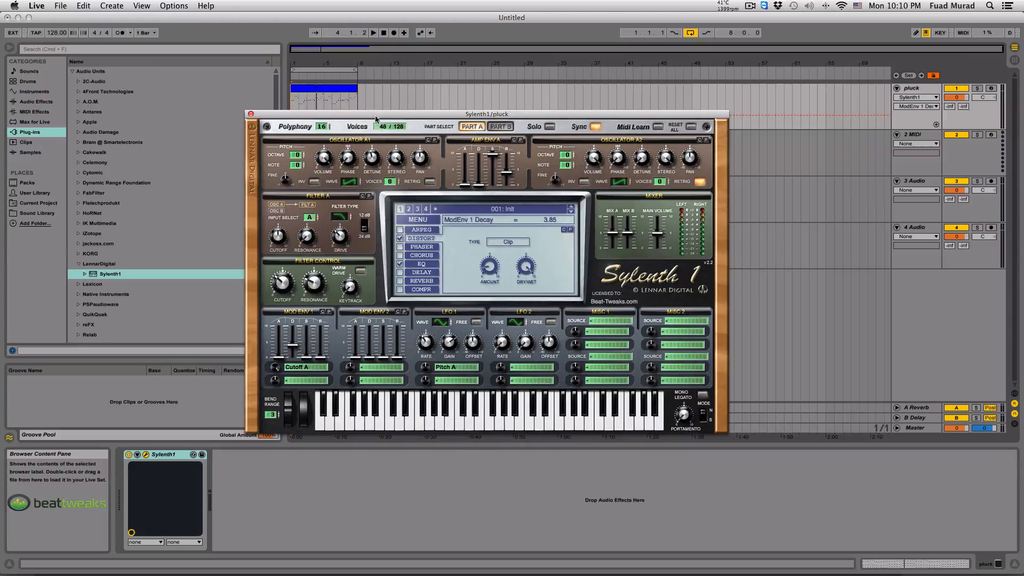
left_click_drag(376, 119, 367, 128)
key("space")
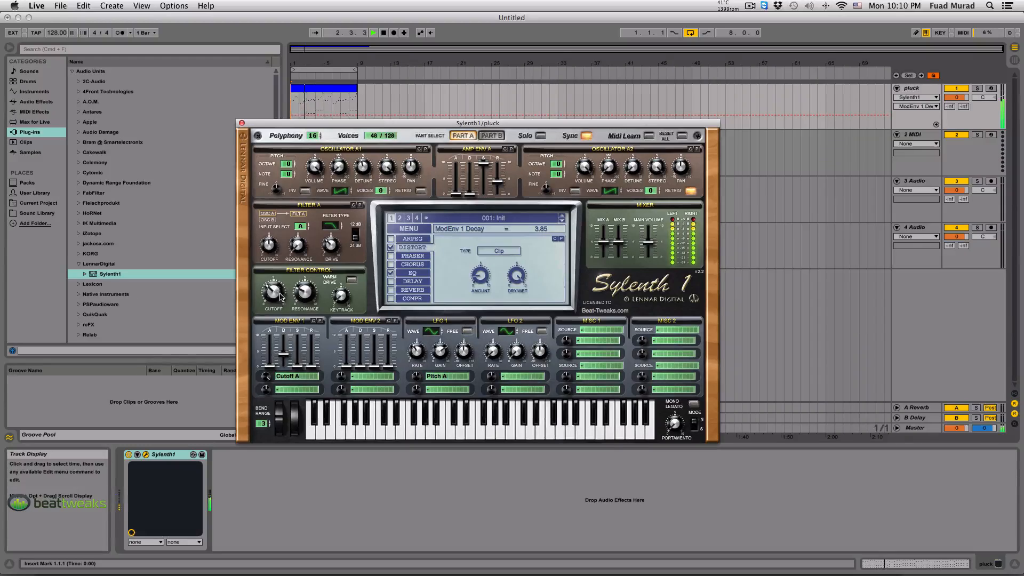
- Raise modulation envelope 1's release, set its sustain to 0 and its cutoff amount to 10
left_click_drag(312, 368, 314, 330)
left_click_drag(312, 353, 300, 373)
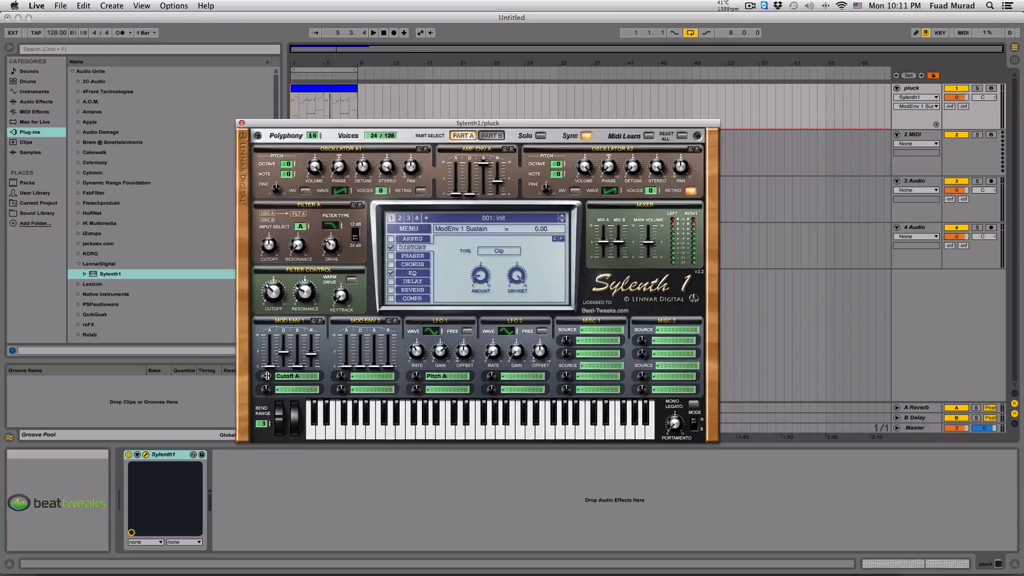
mouse_move(266, 376)
left_mouse_down()
mouse_move(262, 420)
mouse_move(269, 363)
left_mouse_up()
- During playback, fine-tune the filter control cutoff to about 9.77 Hz and modulation envelope 1's cutoff amount and decay, with decay about 3.16
key("space")
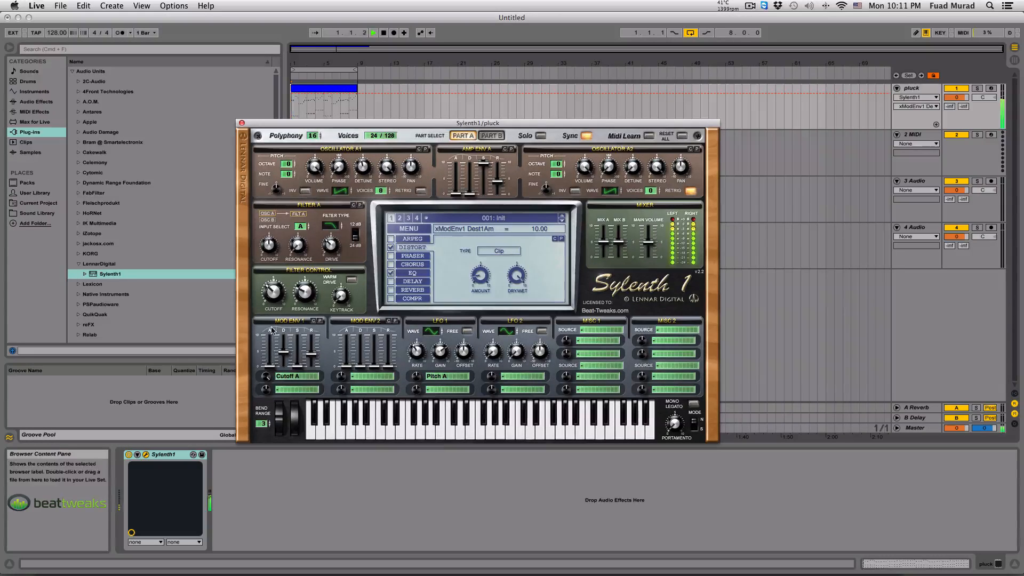
left_click_drag(266, 376, 265, 421)
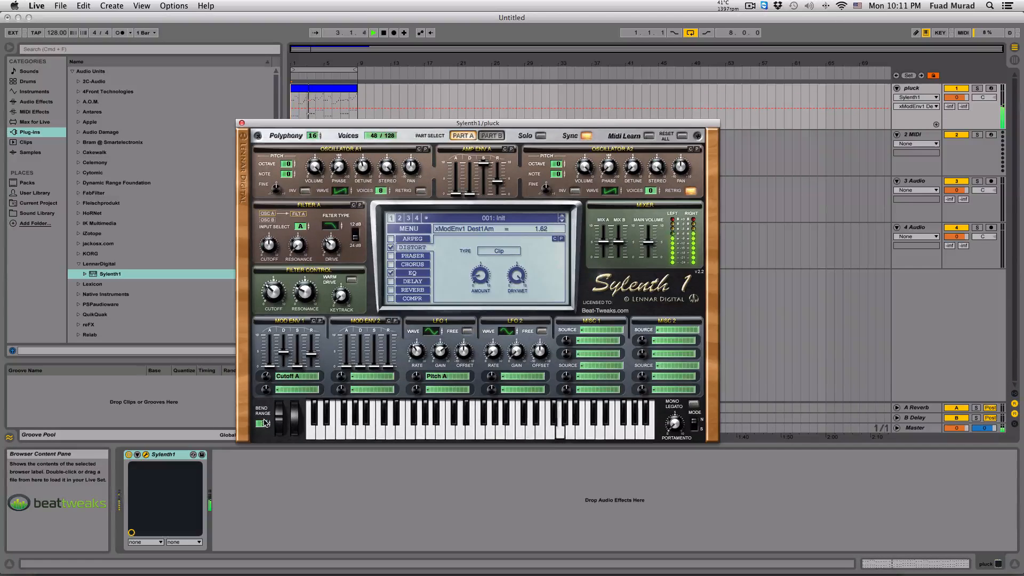
left_click_drag(279, 289, 278, 297)
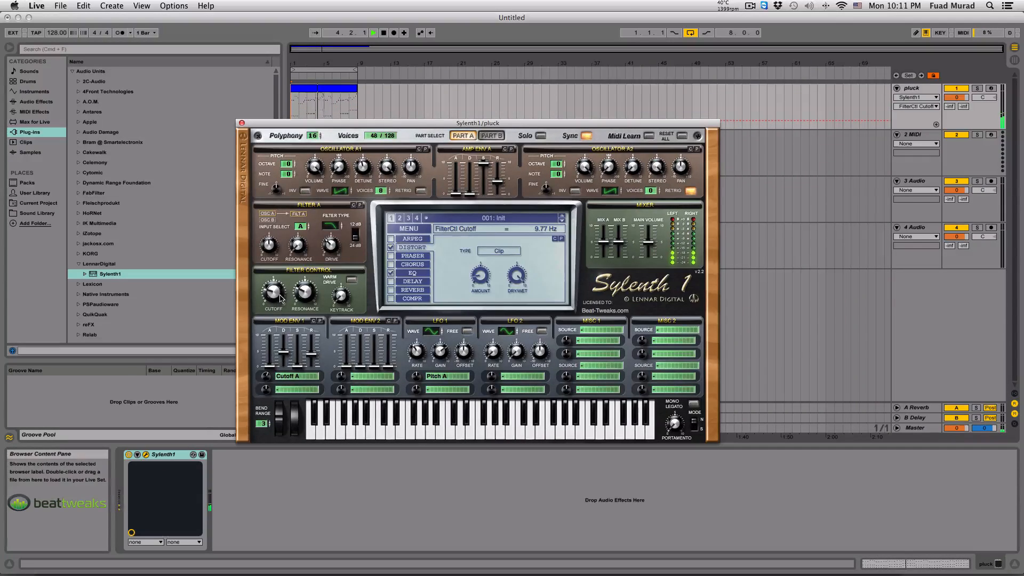
left_click_drag(267, 377, 283, 359)
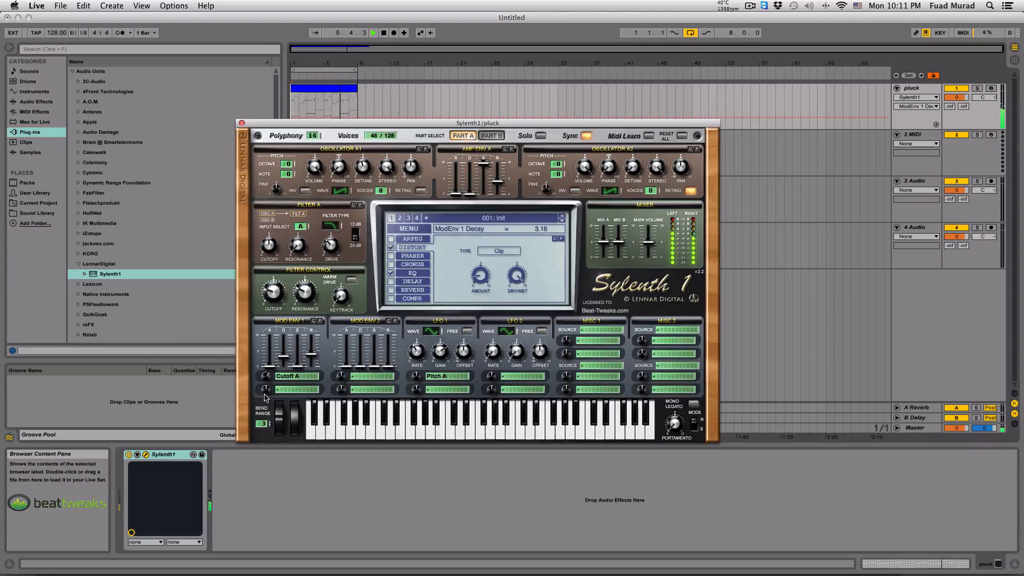
- During playback, set the filter control cutoff to about 17.27 Hz, then stop the clip
left_click(274, 285)
mouse_move(275, 285)
left_mouse_down()
mouse_move(282, 228)
mouse_move(279, 296)
left_mouse_up()
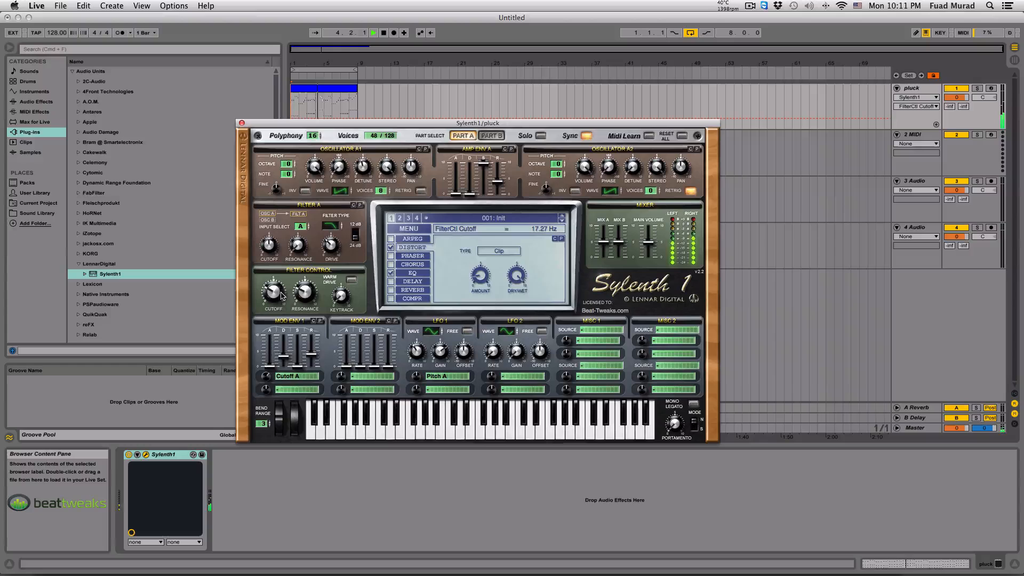
key("space")
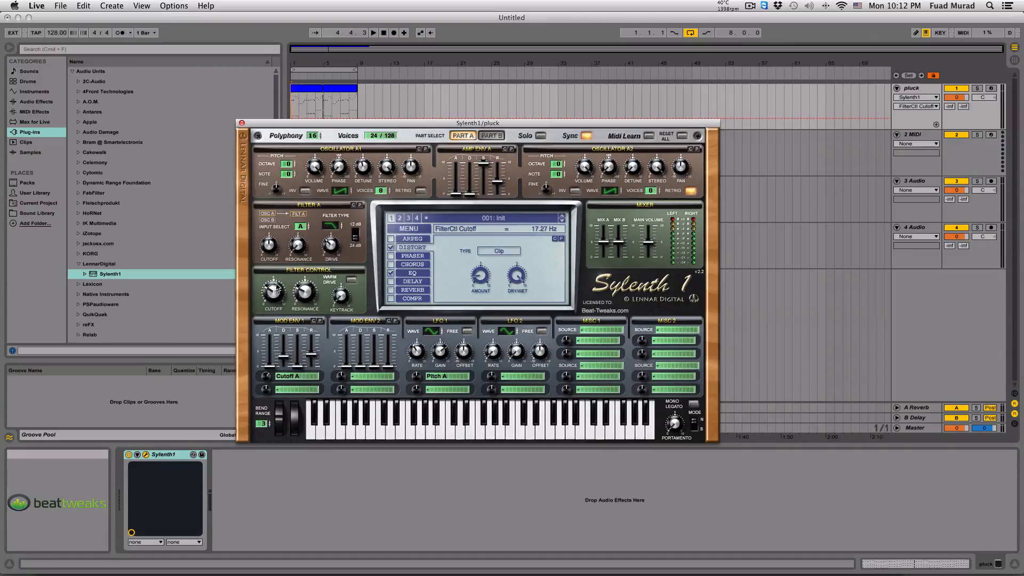
- Adjust the filter cutoff, set modulation envelope 1's cutoff amount to about 2.86 while the clip plays, then stop playback
mouse_move(275, 292)
left_mouse_down()
mouse_move(283, 320)
mouse_move(278, 288)
left_mouse_up()
mouse_move(280, 249)
left_mouse_down()
mouse_move(276, 309)
mouse_move(277, 216)
mouse_move(278, 243)
left_mouse_up()
left_click_drag(286, 288, 267, 383)
left_click(270, 381)
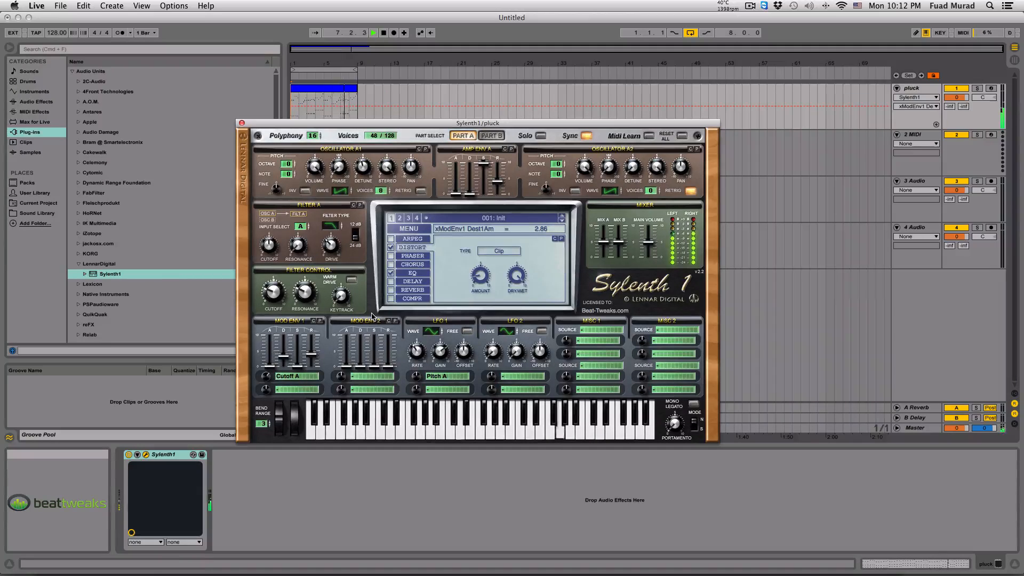
key("space")
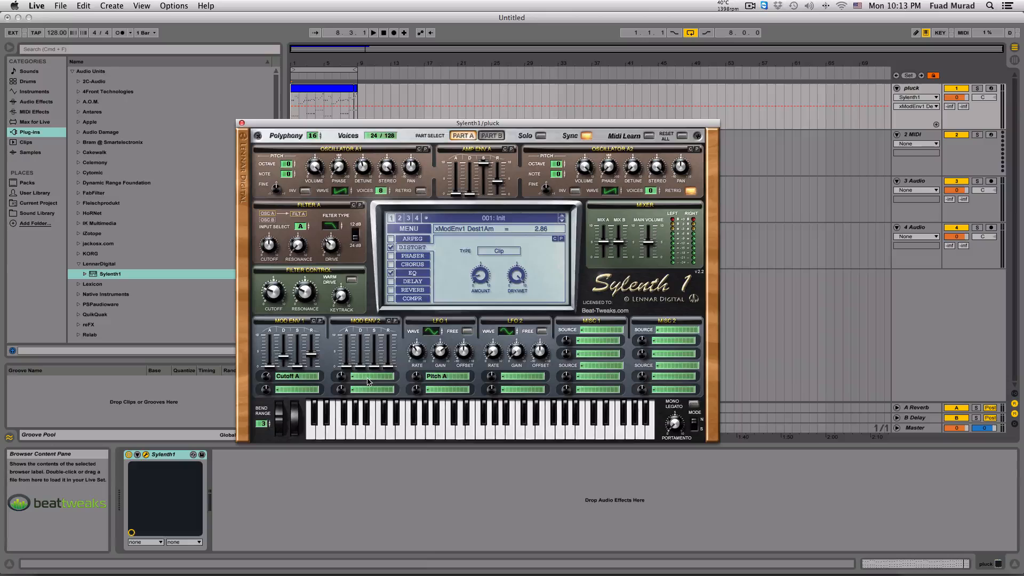
- Route modulation envelope 2 to Pitch A and adjust its modulation amount and decay
left_click(371, 379)
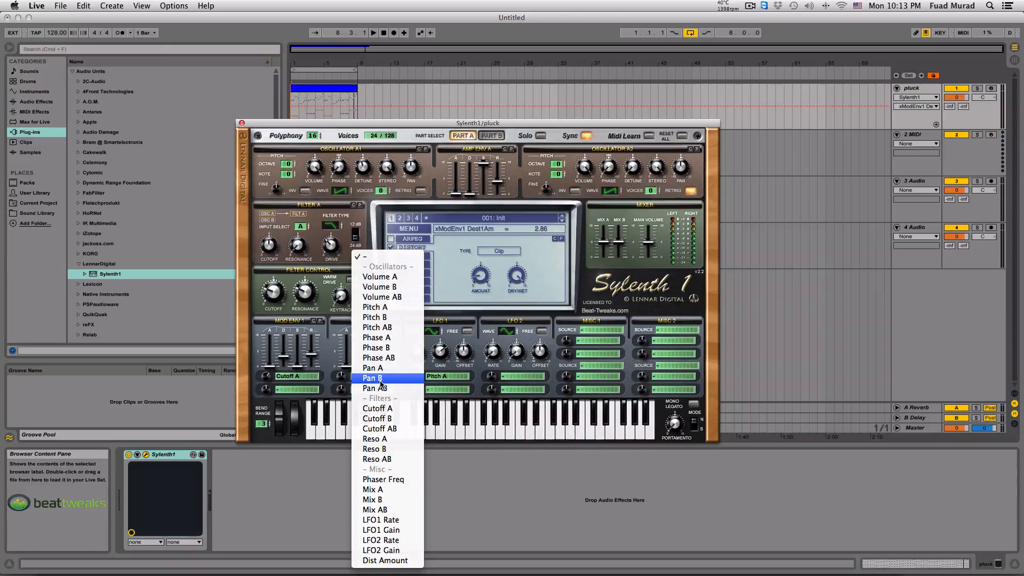
left_click(384, 308)
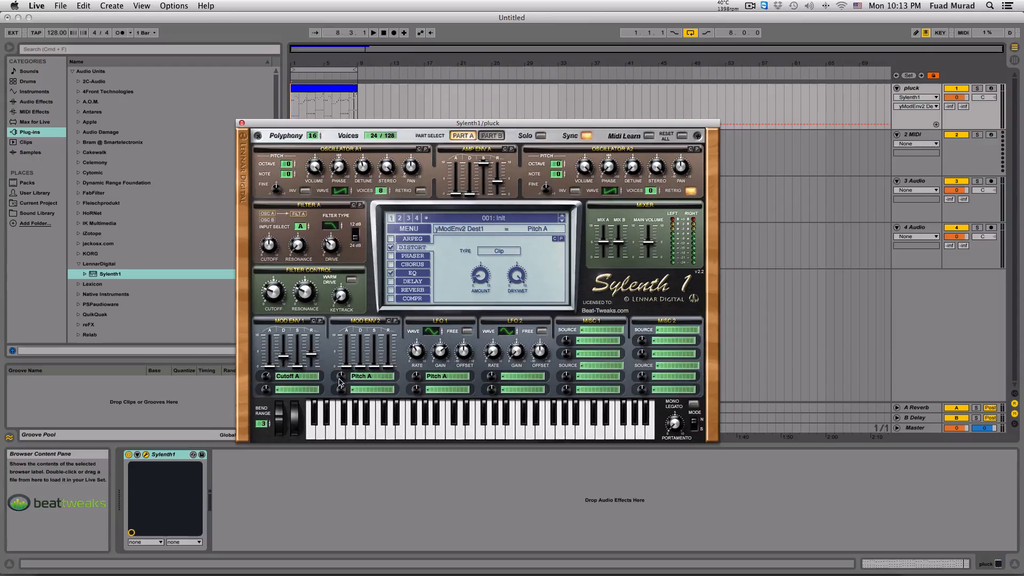
left_click_drag(342, 377, 341, 292)
mouse_move(361, 368)
left_mouse_down()
mouse_move(361, 345)
mouse_move(367, 369)
left_mouse_up()
- Set the filter control cutoff to about 10.24 Hz and briefly play the clip
left_click(274, 291)
left_click_drag(271, 293, 275, 297)
key("space")
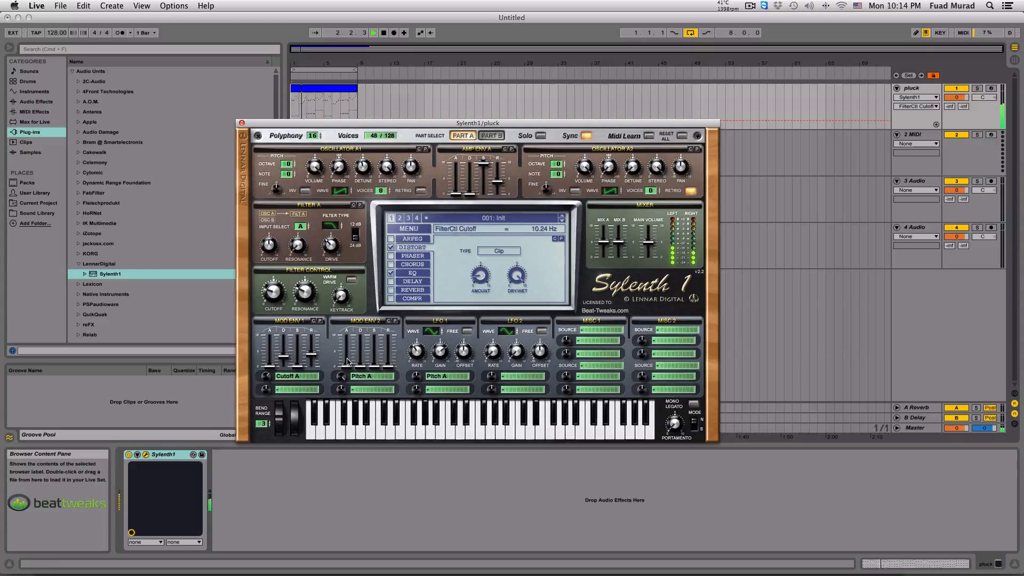
key("space")
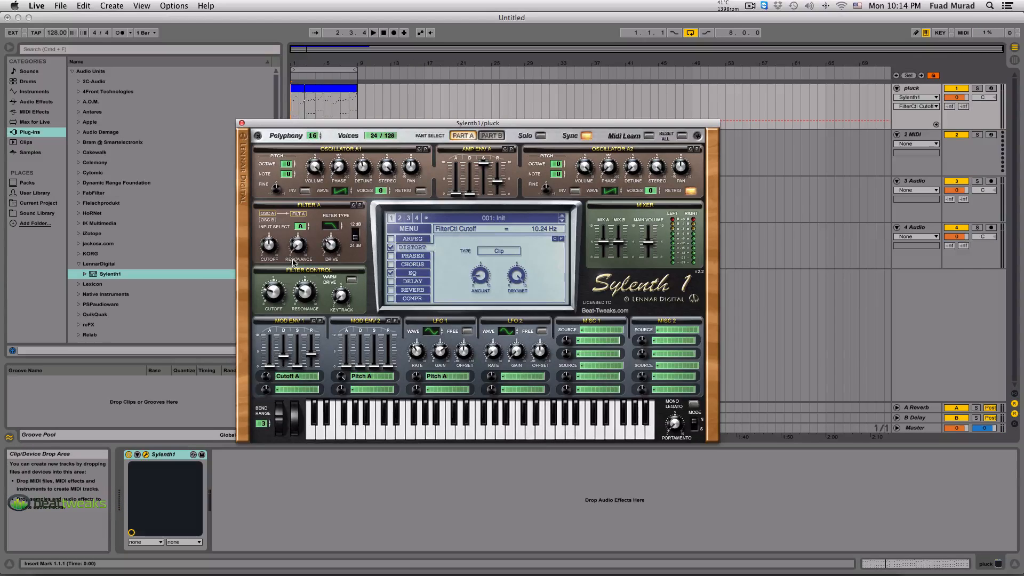
- Play the clip while setting modulation envelope 2's decay to about 0.98 and adjusting its pitch amount
left_click(363, 368)
key("space")
mouse_move(364, 360)
left_mouse_down()
mouse_move(363, 347)
mouse_move(366, 375)
left_mouse_up()
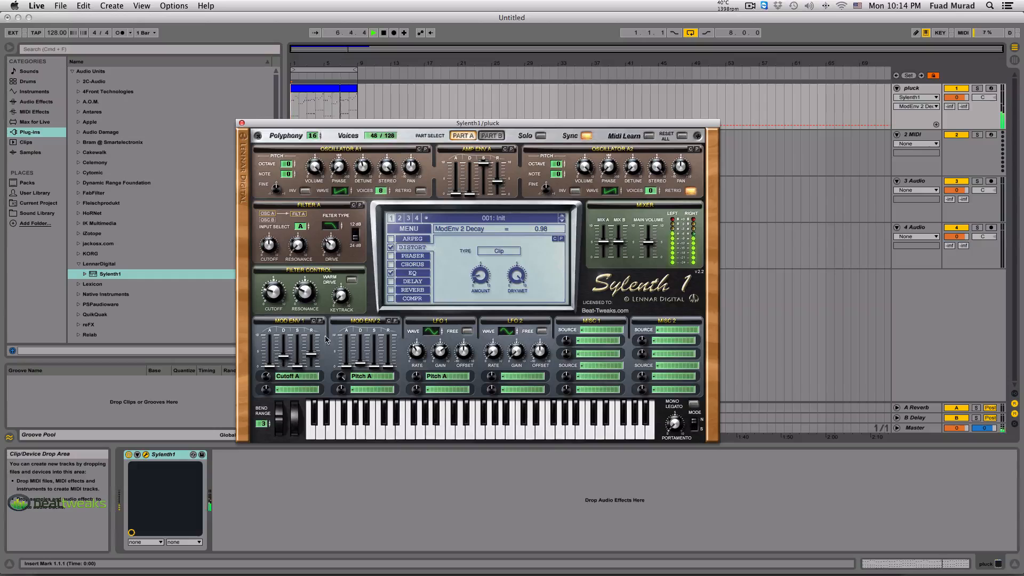
left_click(340, 376)
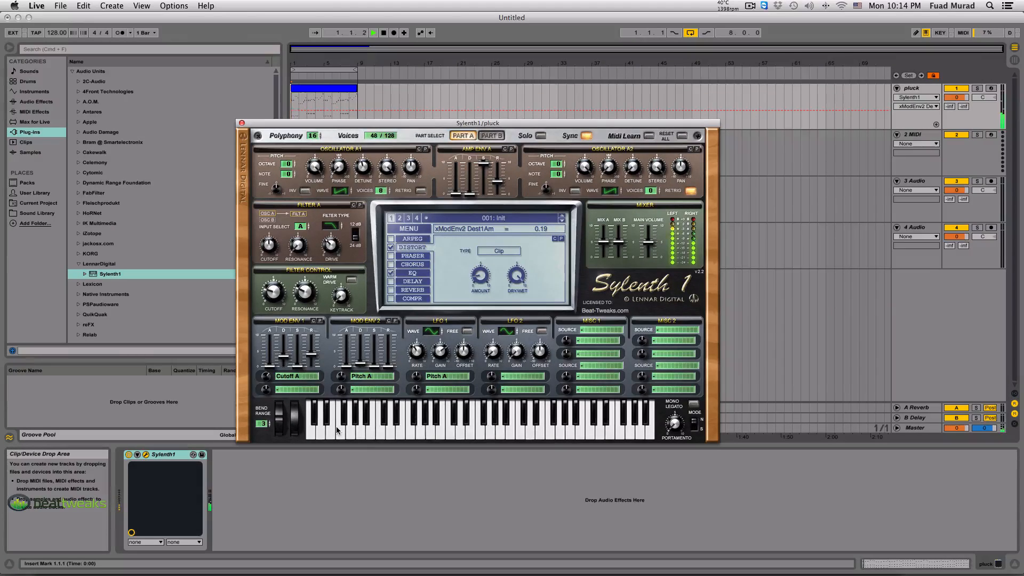
mouse_move(340, 376)
left_mouse_down()
mouse_move(340, 356)
mouse_move(334, 411)
mouse_move(361, 343)
mouse_move(361, 366)
mouse_move(342, 344)
mouse_move(344, 324)
mouse_move(339, 383)
left_mouse_up()
- During playback, set the filter control cutoff to about 17.27 Hz and modulation envelope 2's pitch amount to about 0.19
left_click(280, 297)
left_click_drag(280, 297, 281, 291)
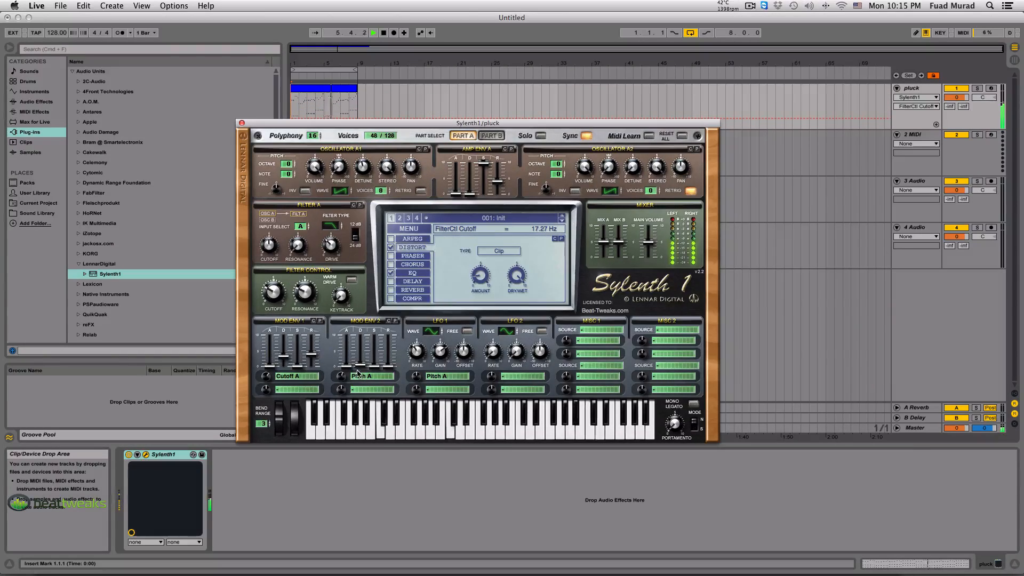
left_click_drag(344, 376, 343, 438)
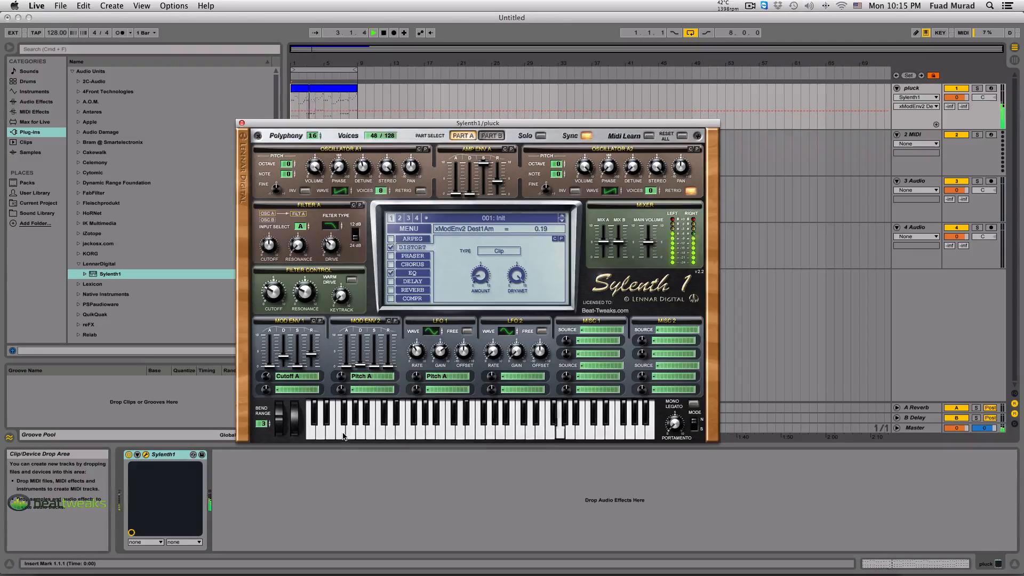
- Fine-tune modulation envelope 2's decay and raise the filter control cutoff to about 38.69 Hz
left_click(361, 362)
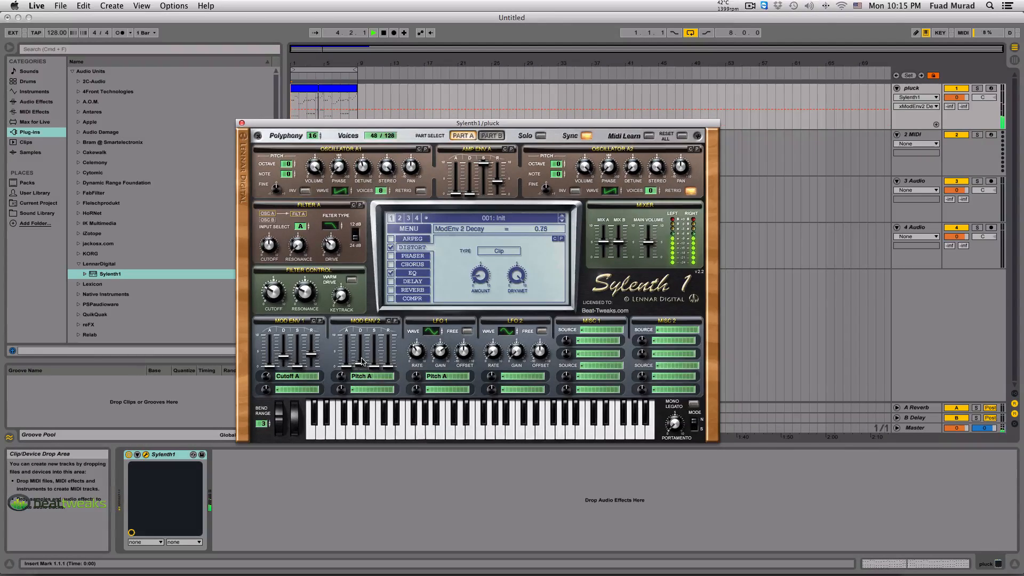
left_click_drag(361, 363, 361, 366)
left_click(275, 295)
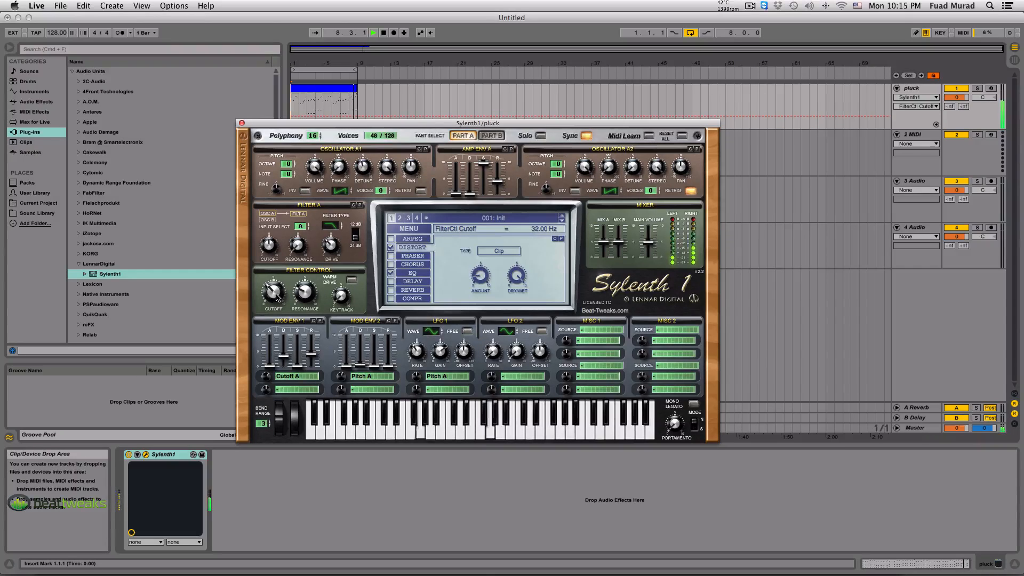
- Clear modulation envelope 2's destination, route it to Pitch A again, and set its amount to about 2.29
left_click(366, 376)
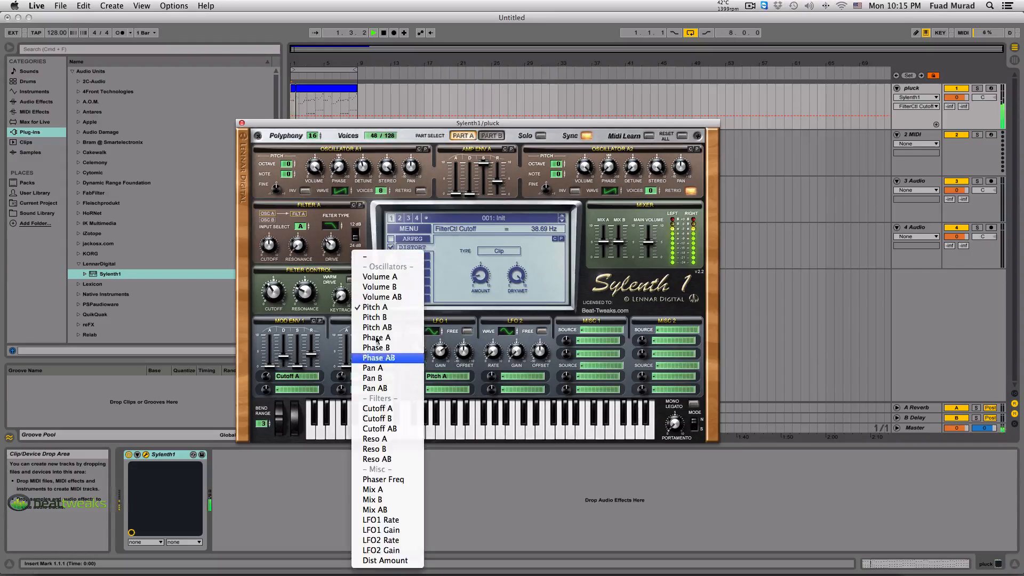
left_click(379, 257)
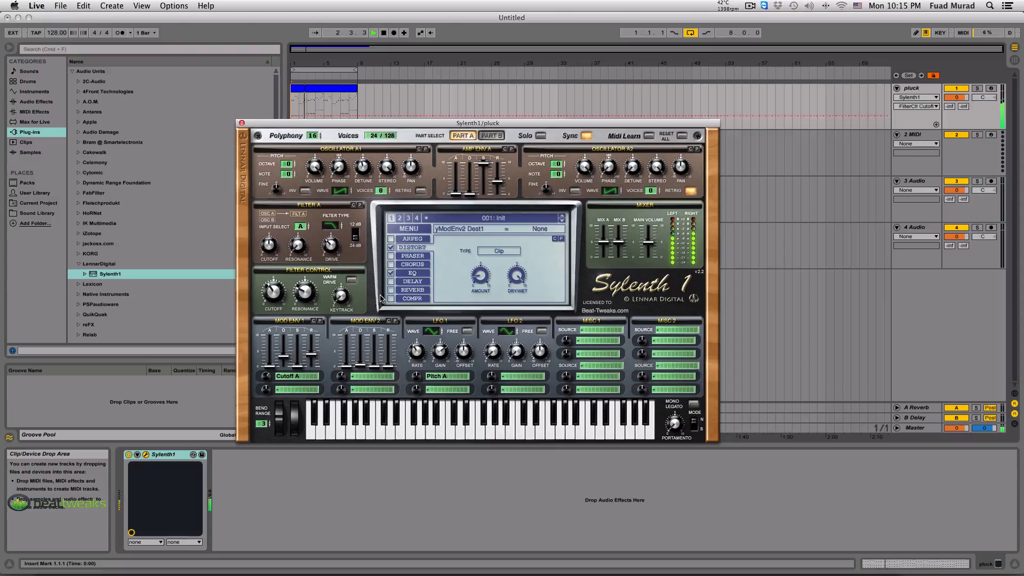
left_click(386, 378)
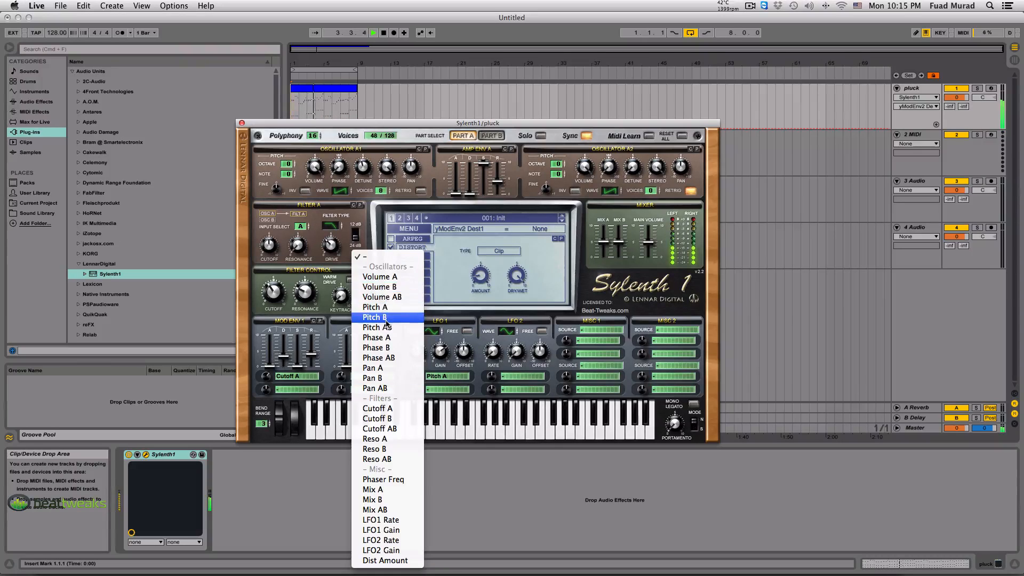
left_click(391, 307)
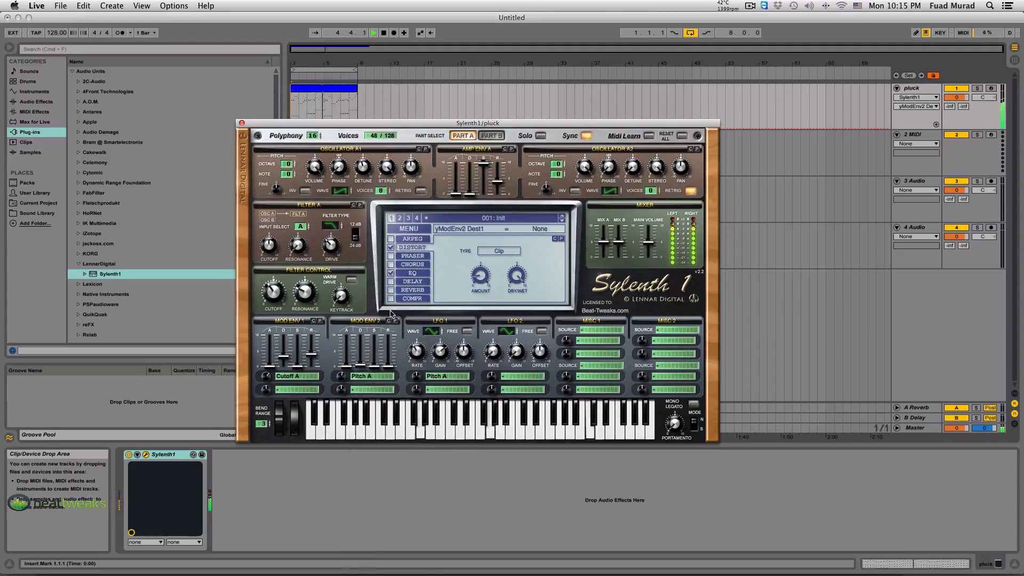
left_click_drag(347, 367, 341, 380)
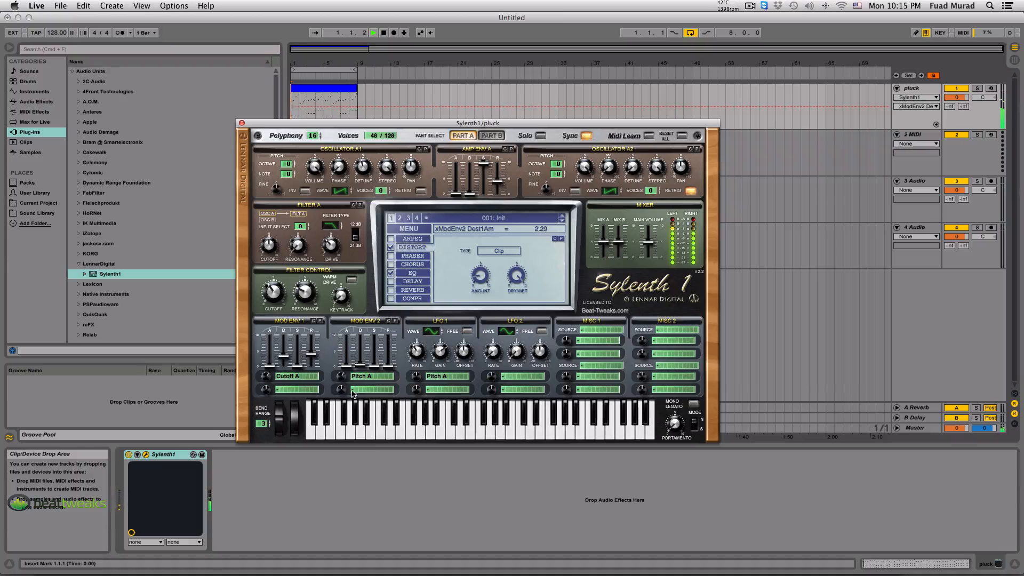
- During playback, clear modulation envelope 2's destination and reassign it to Pitch A to compare the sound
left_click(366, 377)
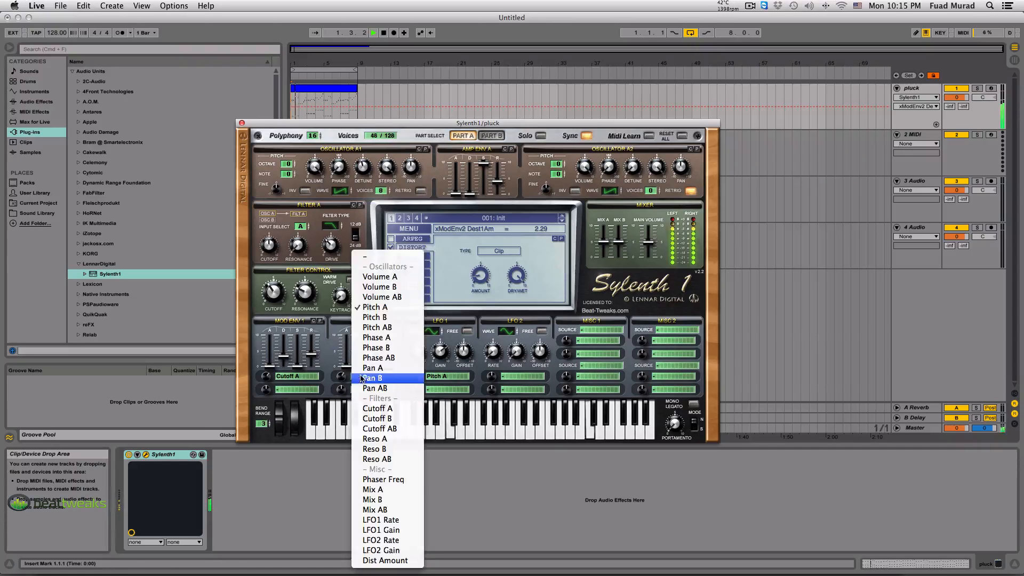
left_click(372, 259)
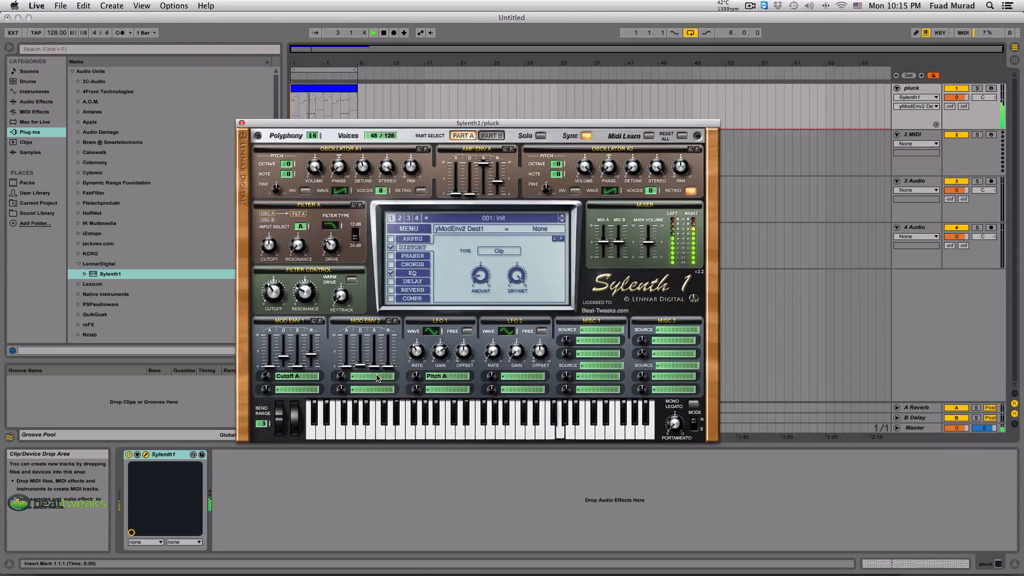
left_click(377, 377)
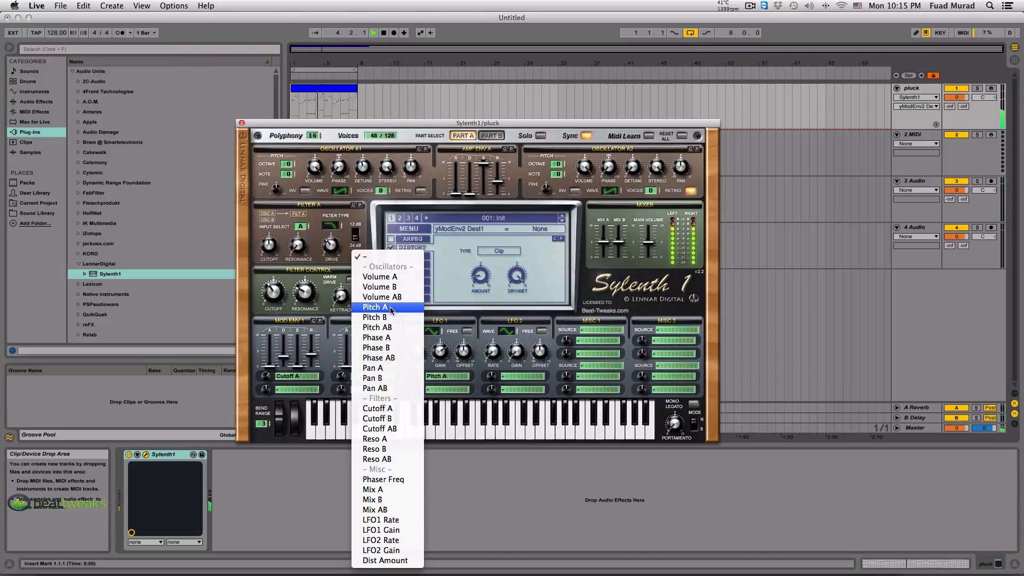
left_click(389, 307)
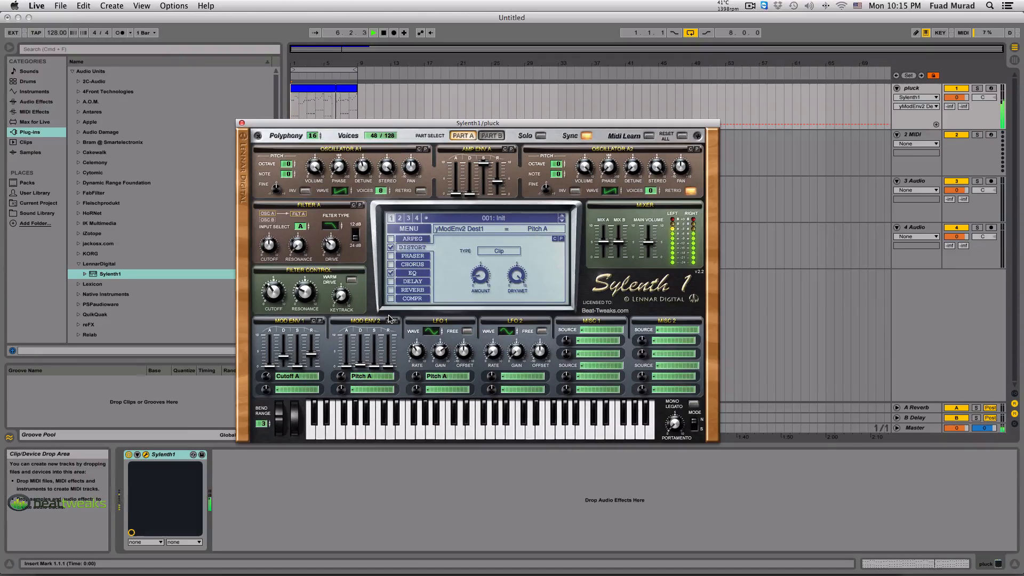
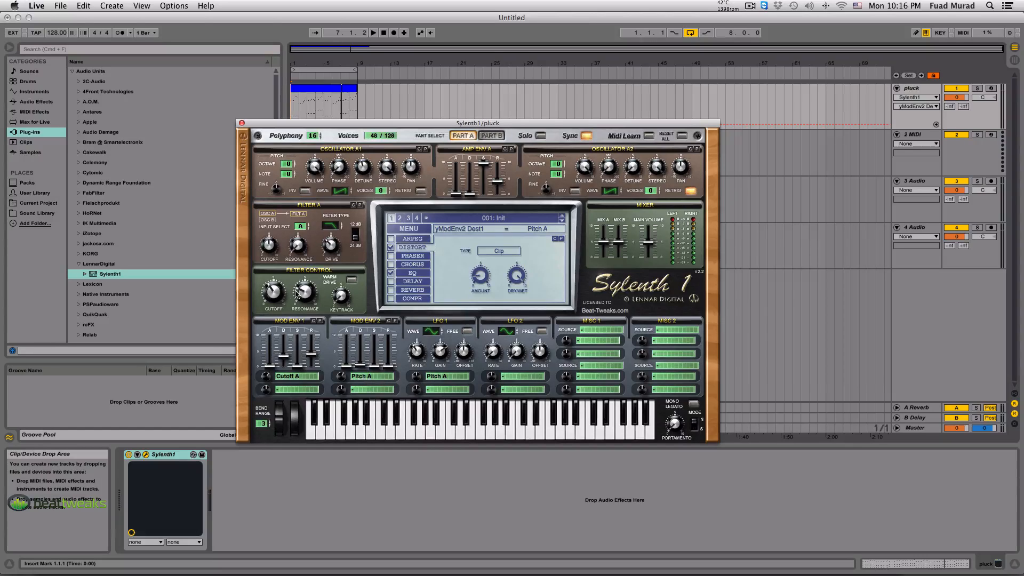
- Play the clip and compare the pluck twice more with modulation envelope 2 unassigned and routed to Pitch A
left_click(372, 376)
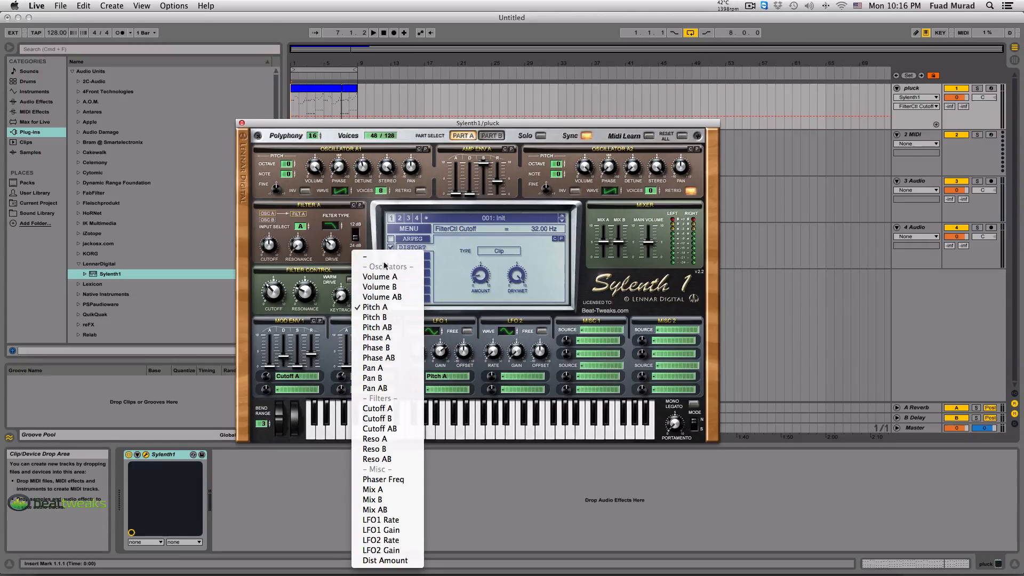
left_click(333, 331)
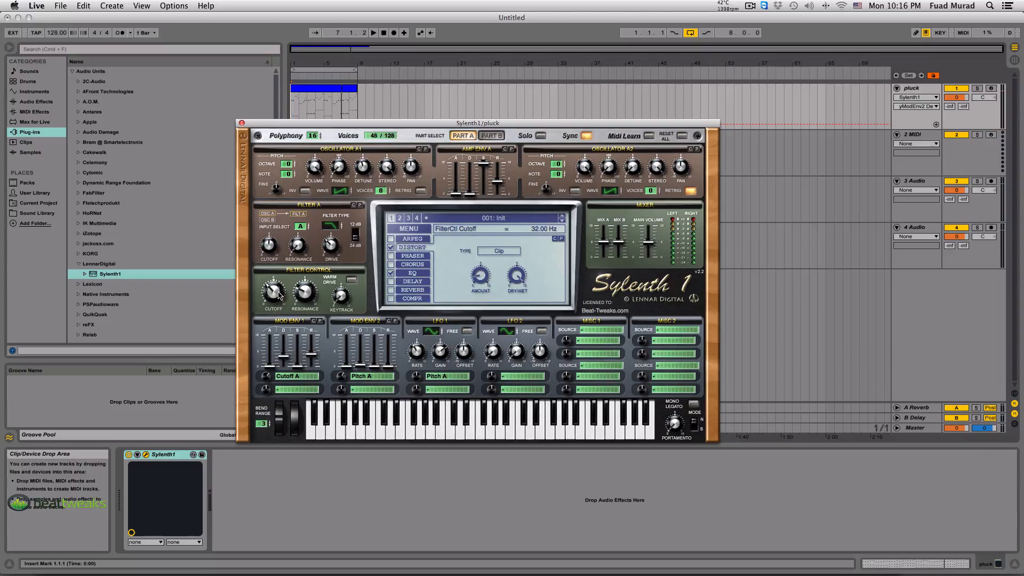
left_click(368, 376)
left_click(387, 257)
left_click(381, 377)
key("space")
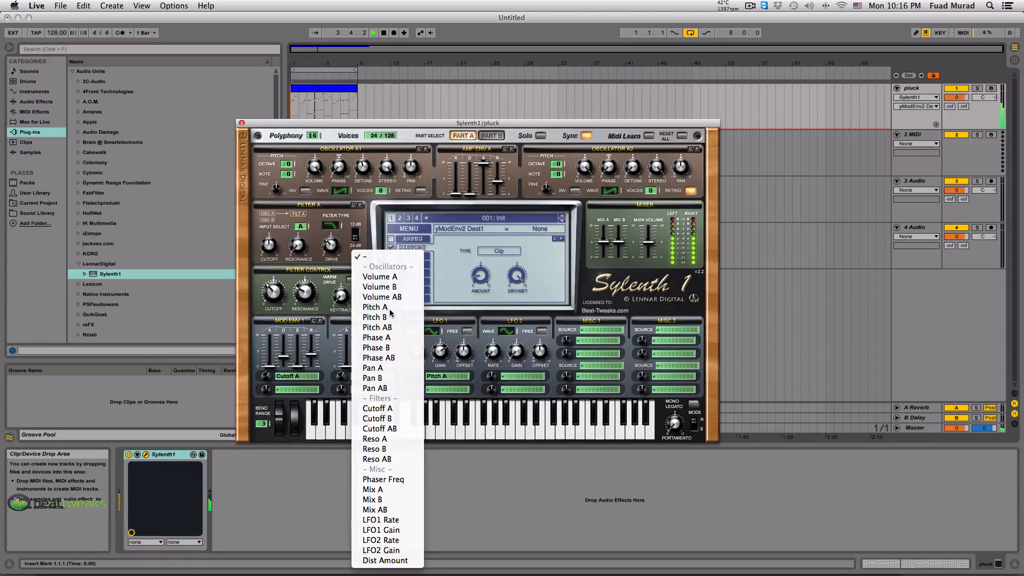
left_click(389, 309)
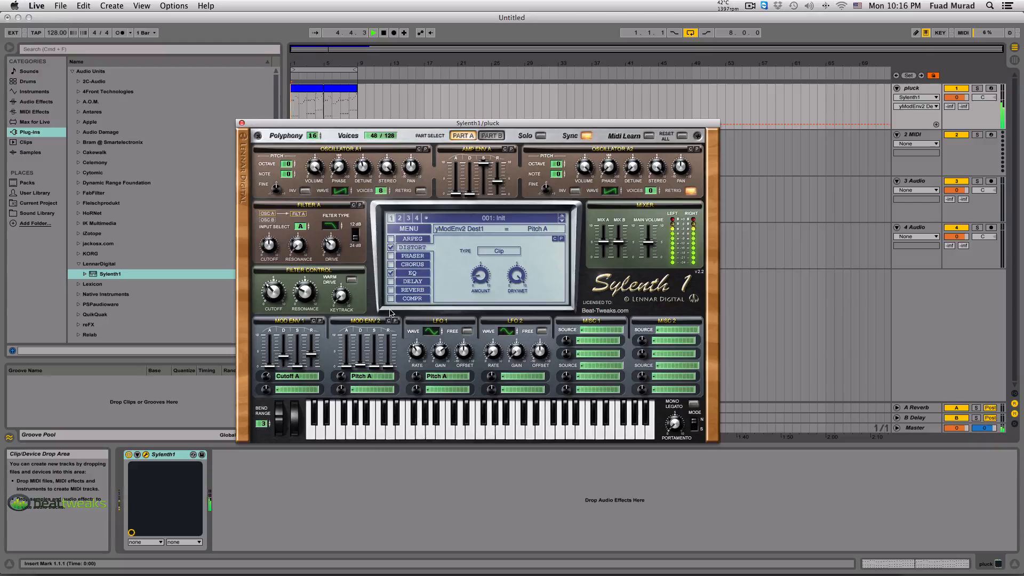
left_click(383, 377)
left_click(383, 258)
left_click(386, 376)
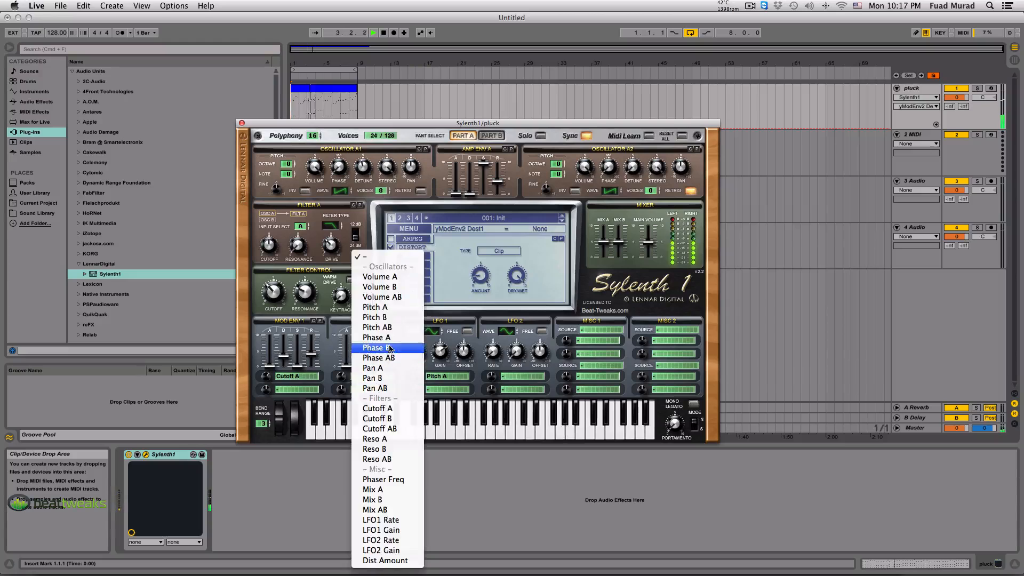
left_click(392, 307)
- Set modulation envelope 2's decay to about 0.57
left_click(365, 365)
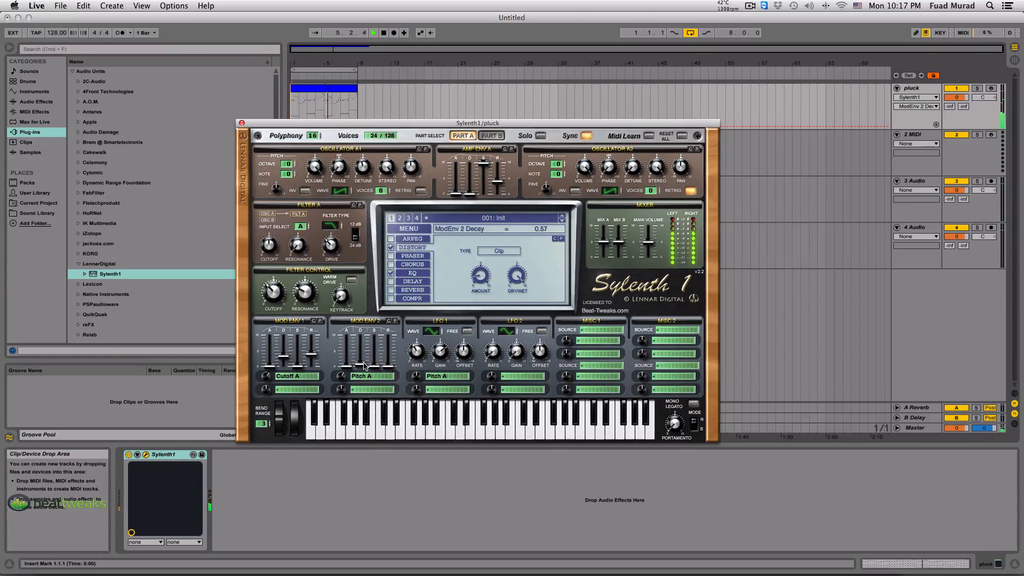
mouse_move(364, 365)
left_mouse_down()
mouse_move(369, 352)
mouse_move(365, 365)
left_mouse_up()
left_click_drag(366, 365, 367, 369)
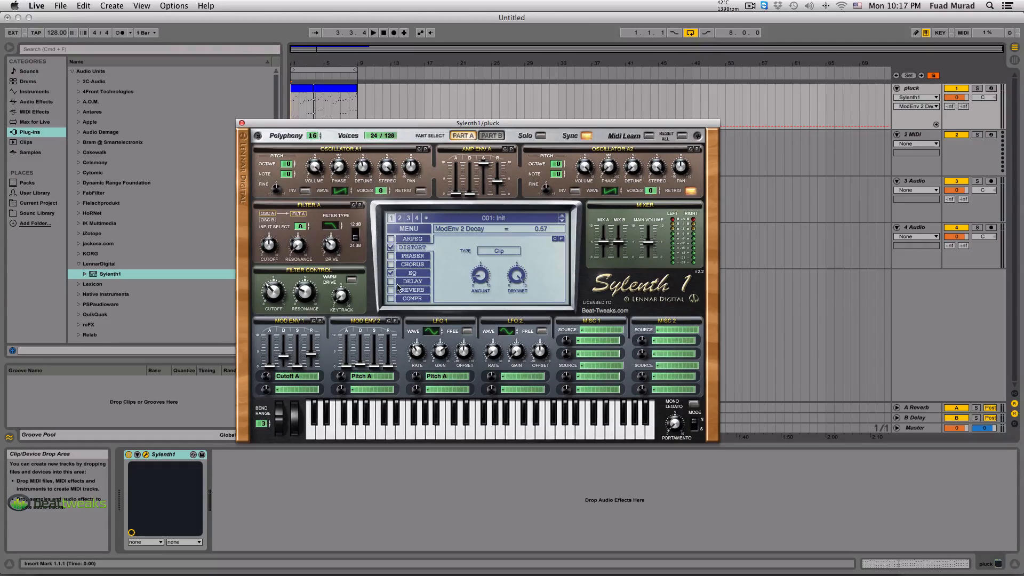
- Enable the compressor effect and set the filter control cutoff to about 22.96 Hz
left_click(282, 294)
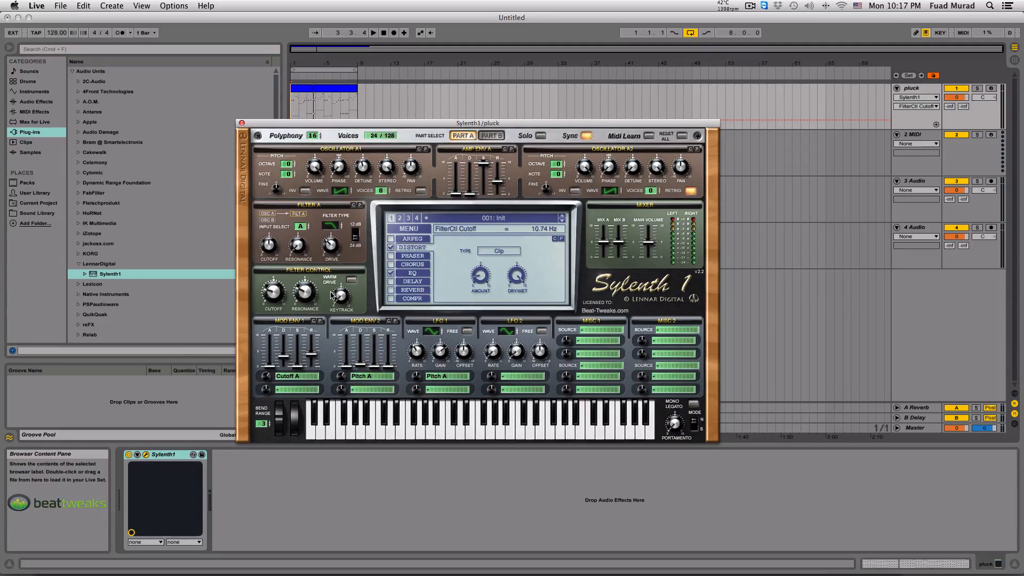
left_click(390, 298)
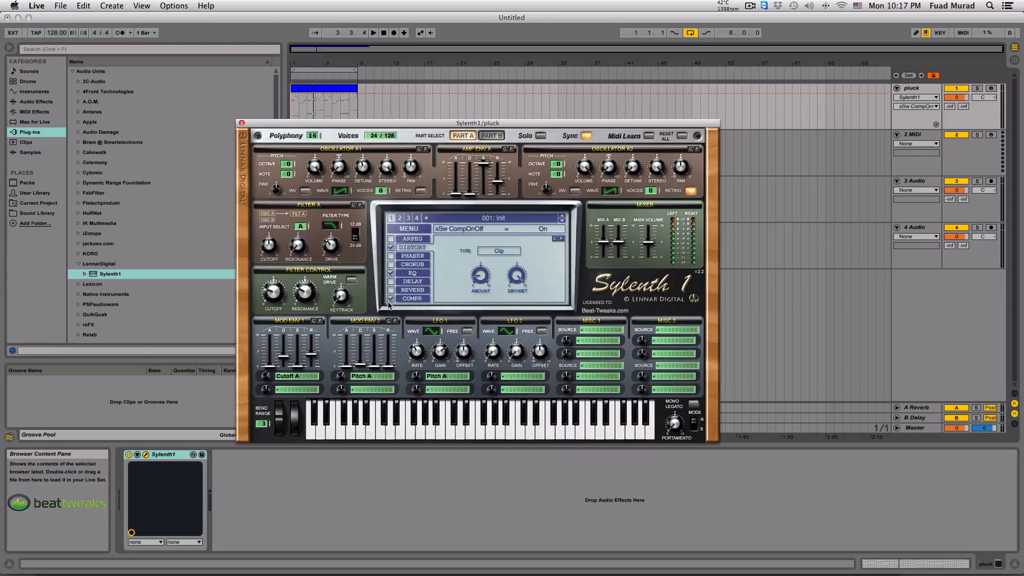
left_click(280, 296)
- Open the compressor's settings and set its ratio to about 4.19:1
left_click(412, 299)
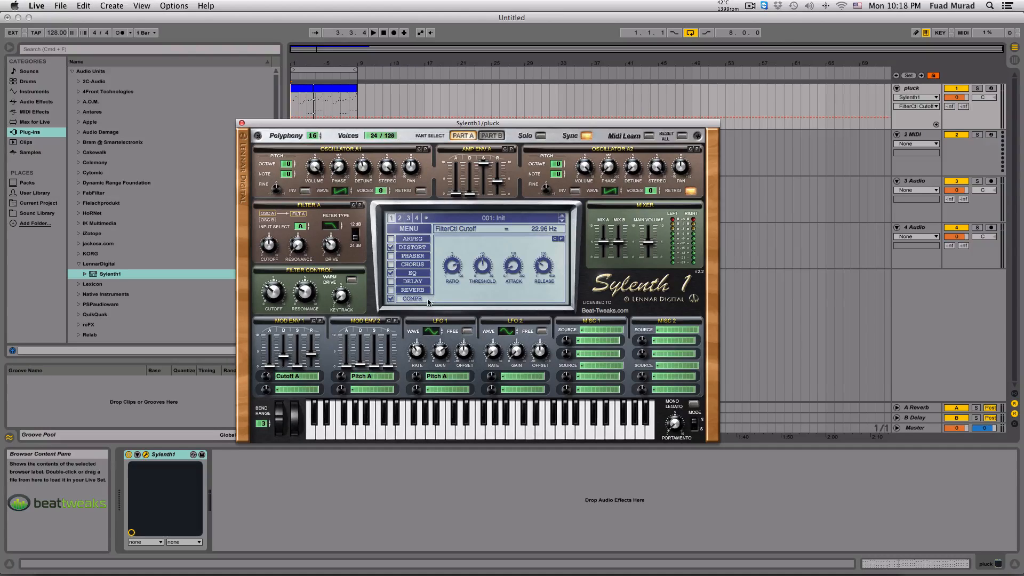
left_click(455, 268)
left_click_drag(455, 267, 456, 261)
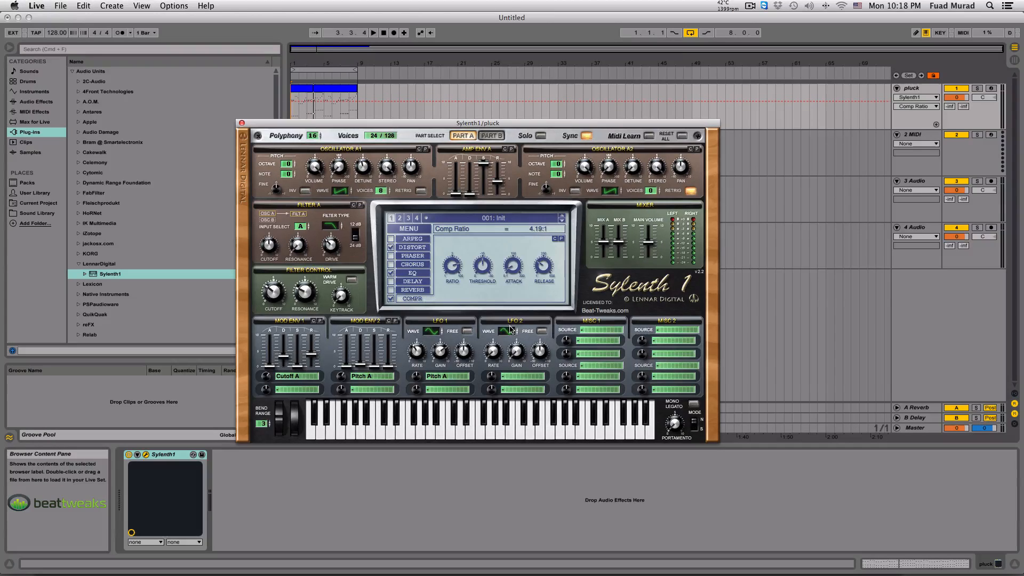
- Set the compressor's threshold to -30.00 dB and release to about 34.27 ms, adjusting its attack as well
left_click(482, 267)
left_click_drag(480, 268, 489, 405)
left_click_drag(481, 266, 510, 269)
left_click(510, 267)
left_click_drag(544, 267, 545, 287)
left_click_drag(468, 124, 453, 103)
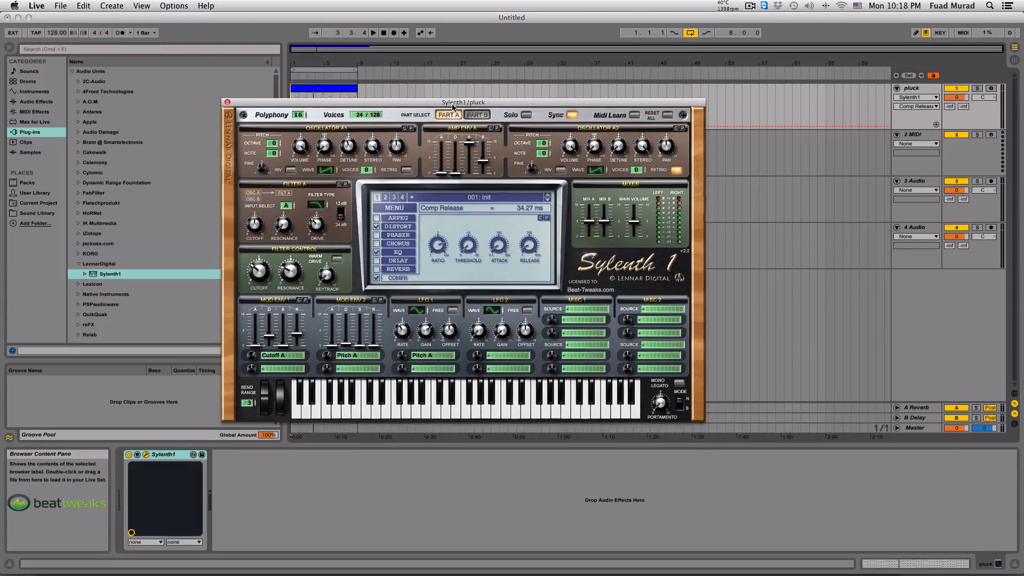
left_click(469, 252)
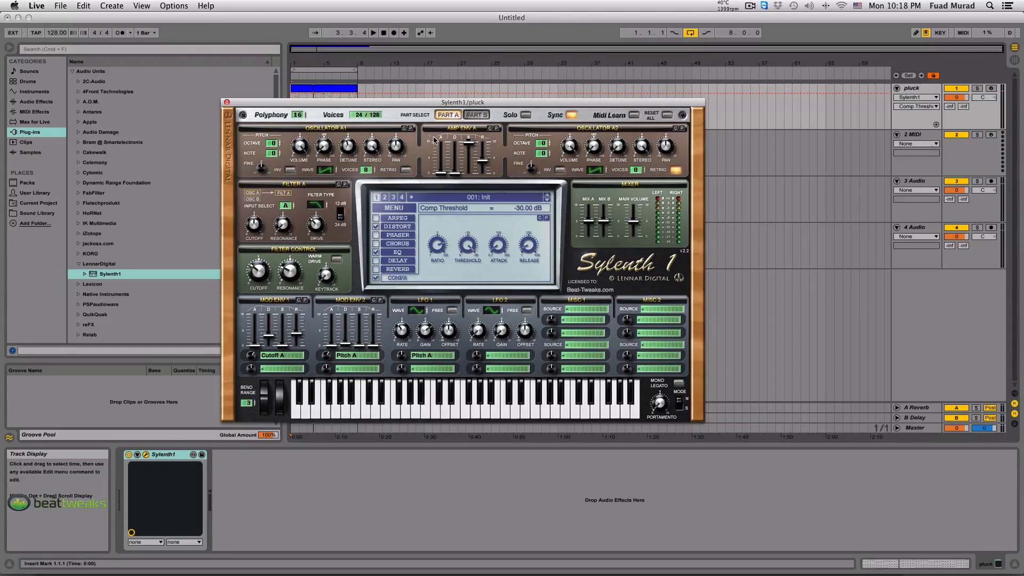
- Play the clip and compare the pluck with the compressor switched off and on
key("space")
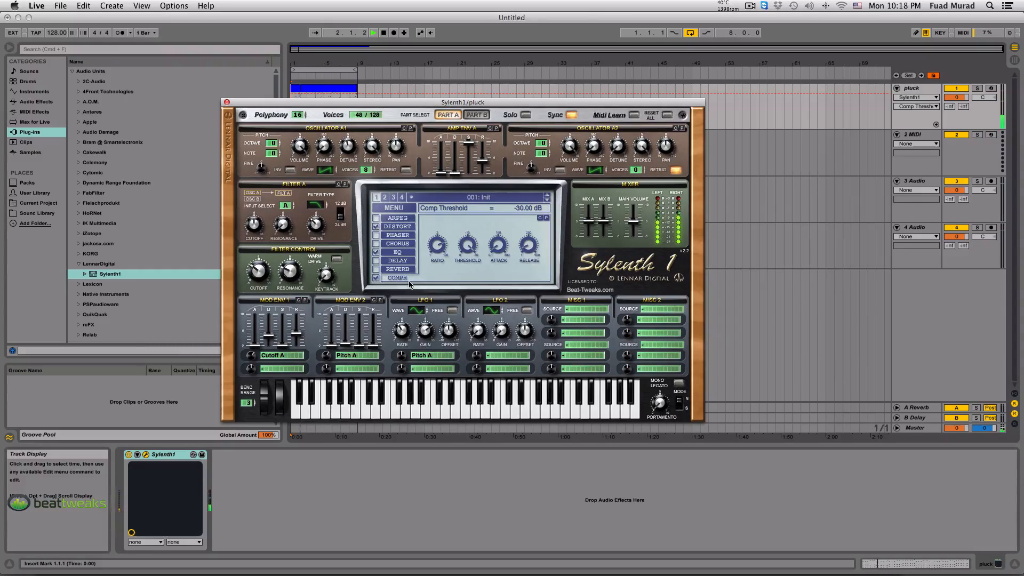
key("space")
left_click(376, 278)
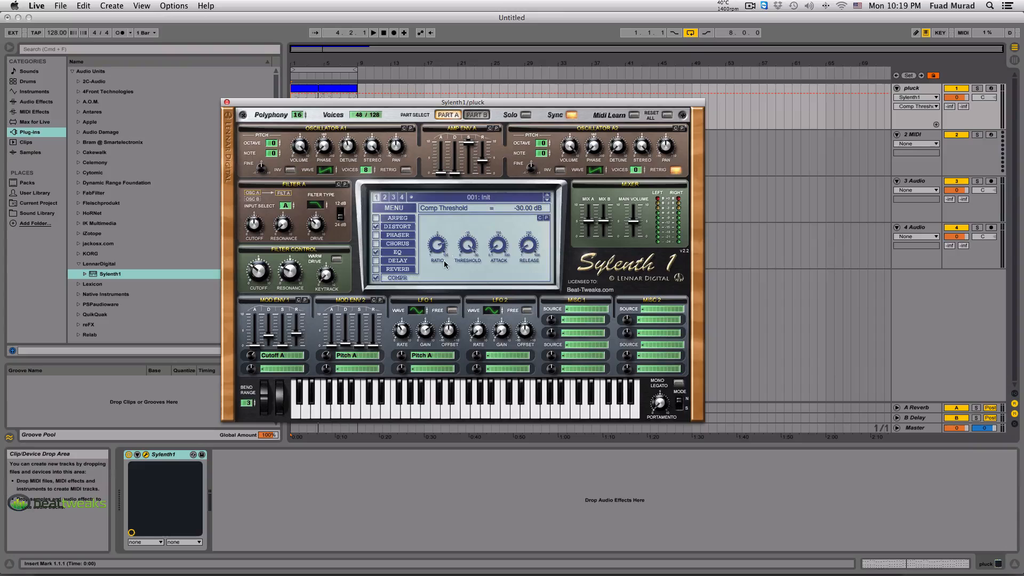
key("space")
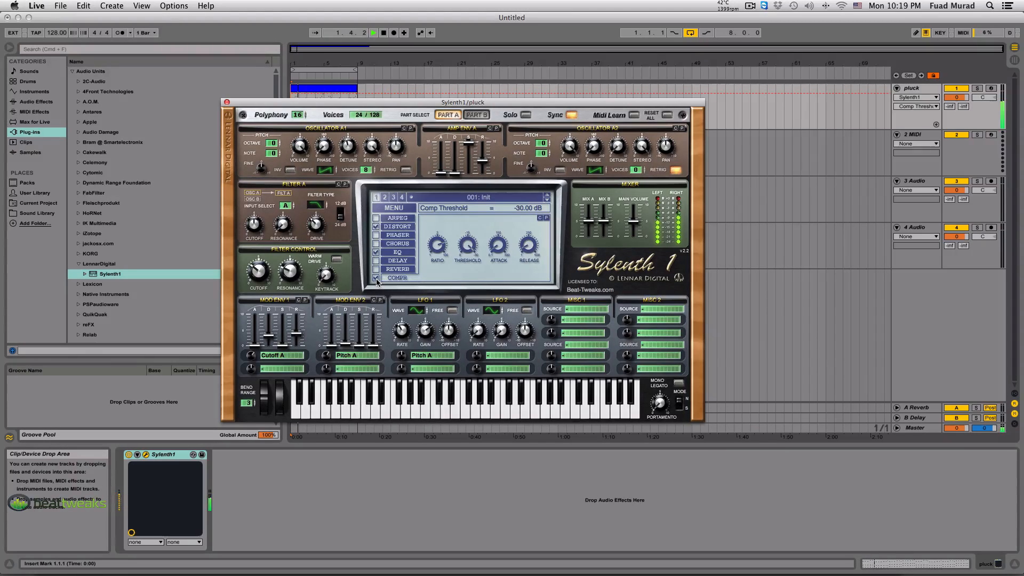
left_click(376, 278)
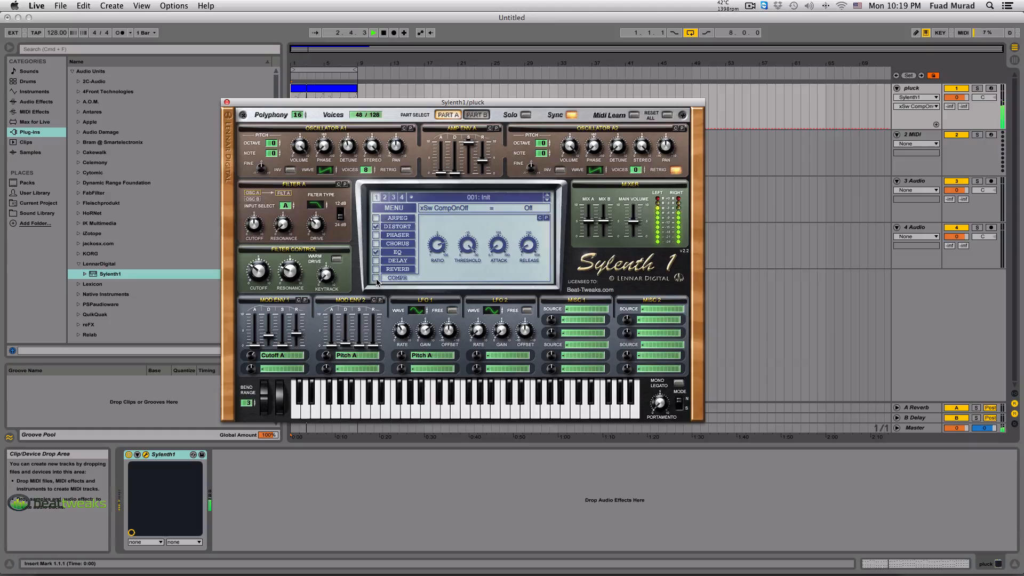
left_click(376, 278)
left_click(376, 278)
left_click(376, 279)
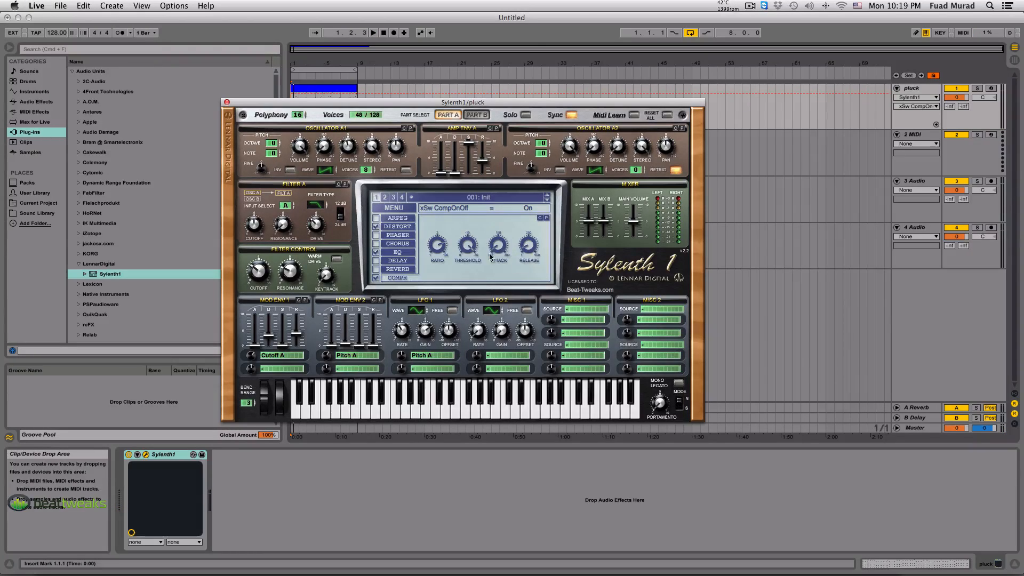
- Set the compressor's attack to about 15.09 ms and the filter control cutoff to about 21341.28 Hz
left_click_drag(500, 254, 499, 252)
left_click(476, 247)
left_click_drag(498, 246, 499, 243)
key("space")
left_click_drag(496, 248, 495, 238)
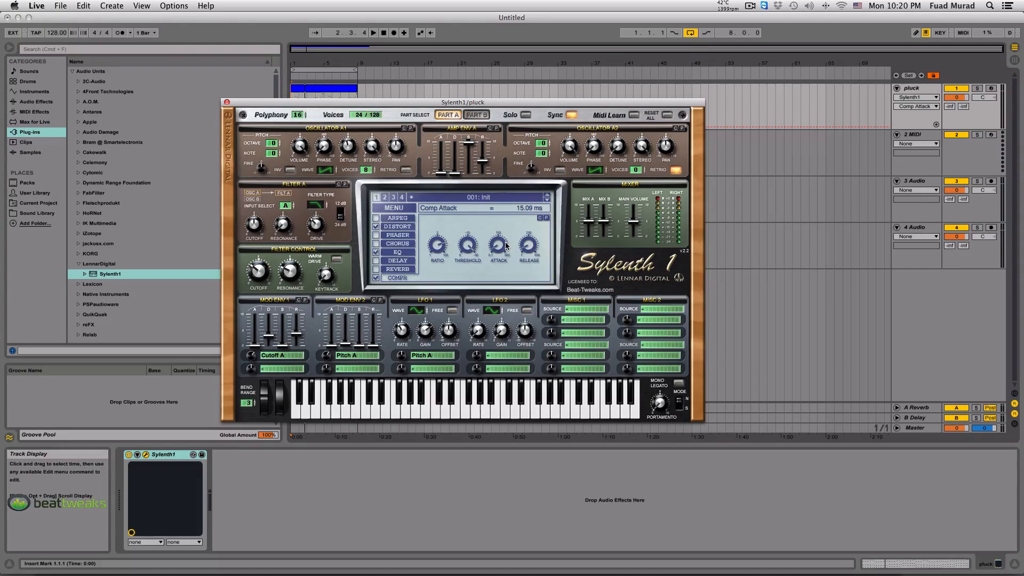
left_click(468, 245)
left_click(261, 273)
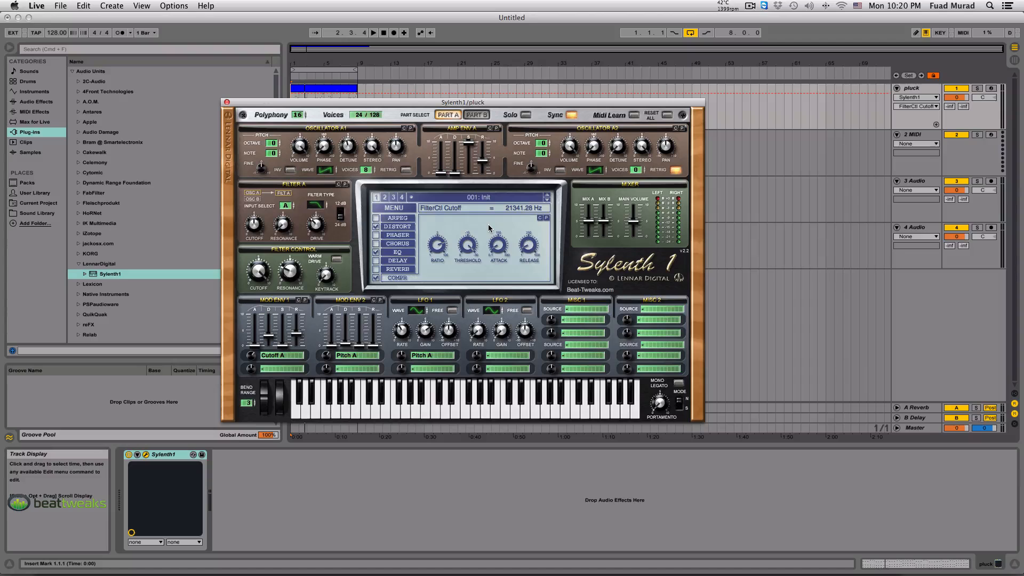
- Play the clip again, bypassing and re-enabling the compressor to hear the effect of the new attack time
key("space")
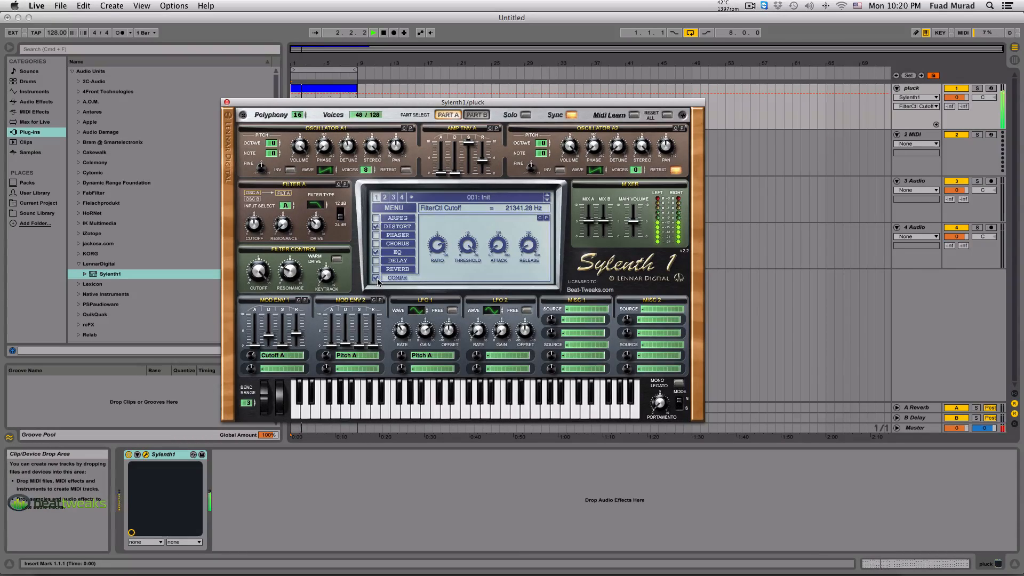
left_click(376, 279)
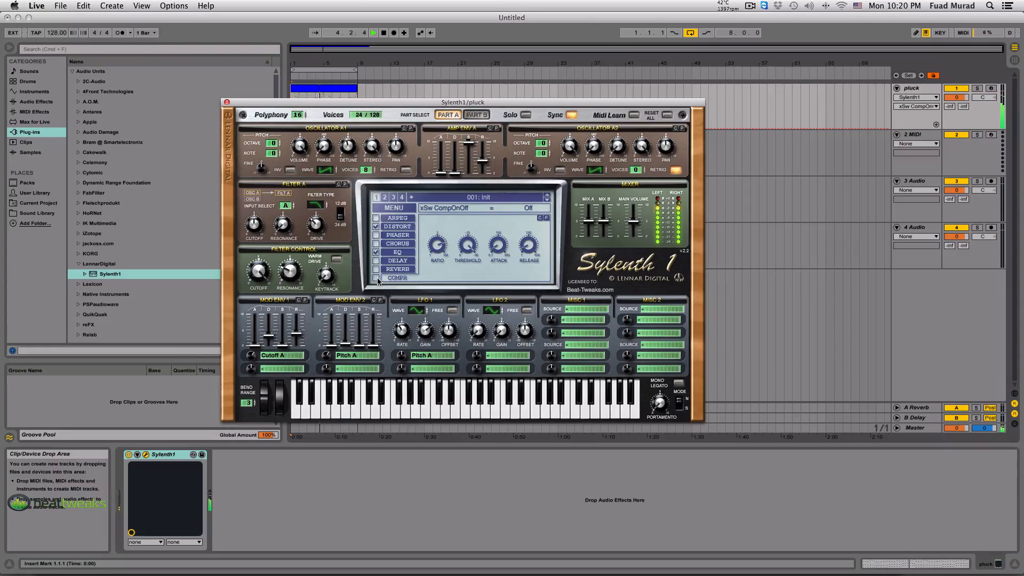
left_click(377, 279)
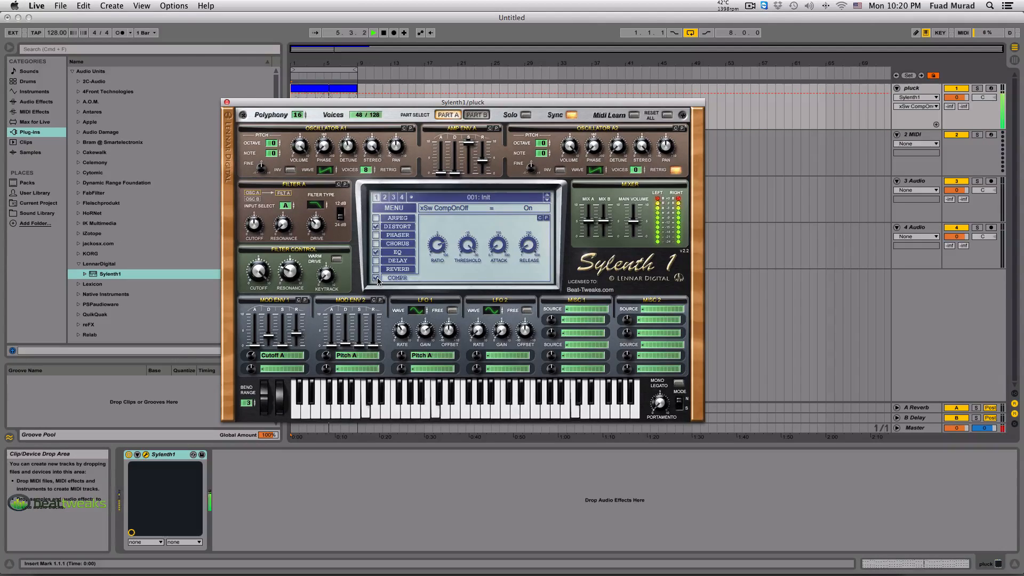
key("space")
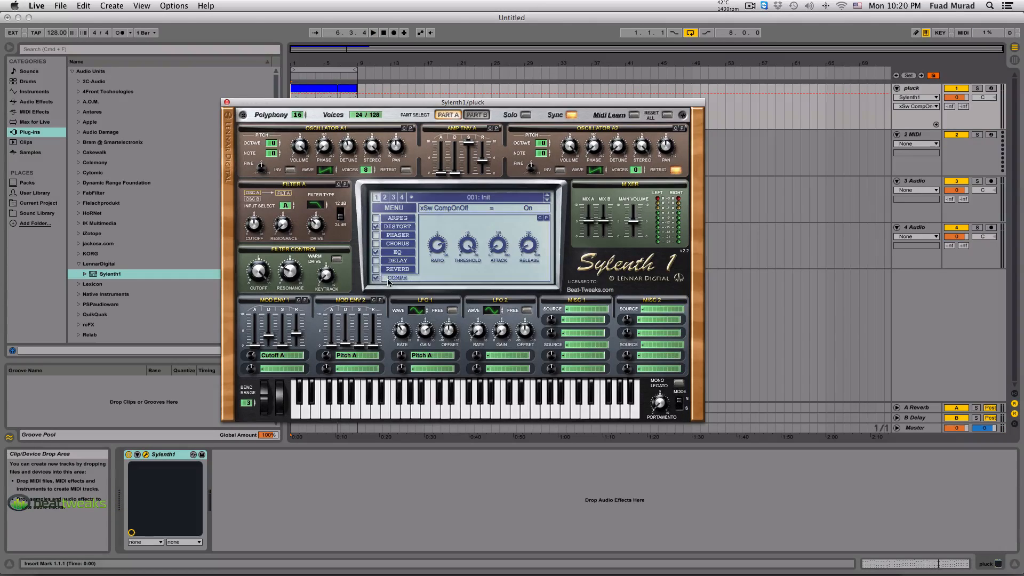
- Set the compressor's threshold to about -15.86 dB during playback, checking the sound with the compressor off and on
left_click_drag(462, 250, 465, 269)
key("space")
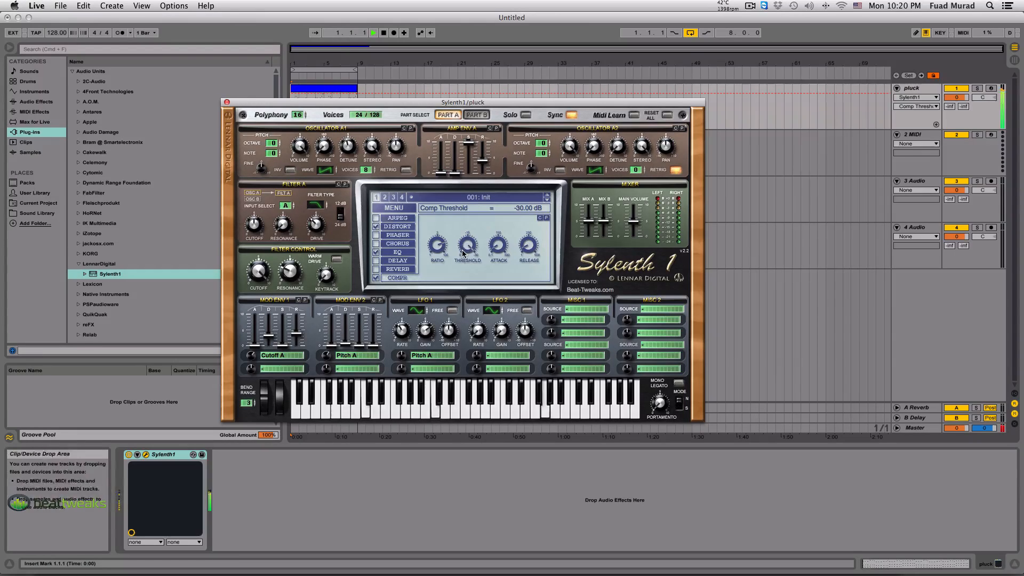
left_click_drag(463, 251, 462, 284)
left_click(376, 278)
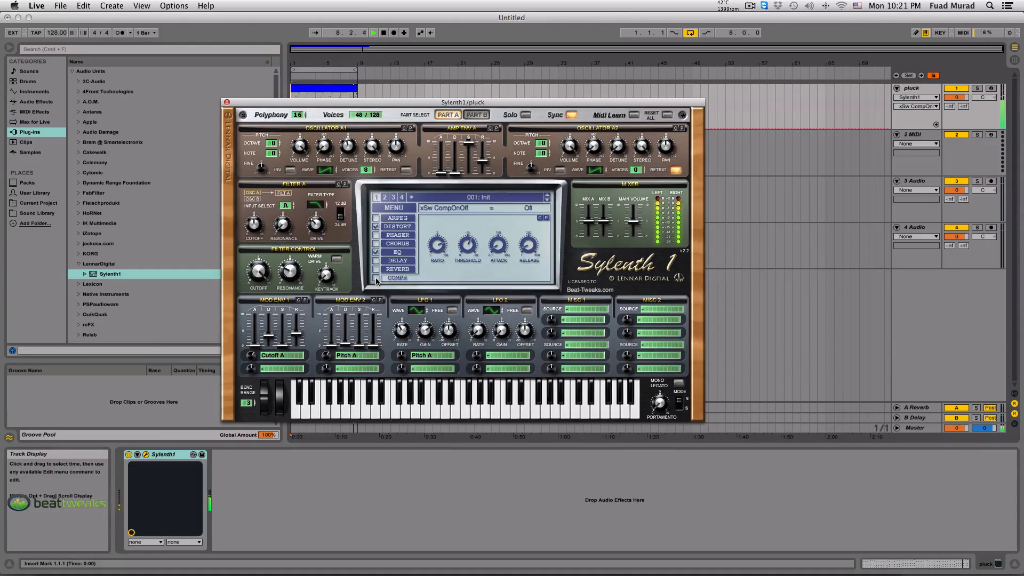
left_click(376, 278)
left_click_drag(469, 250, 467, 260)
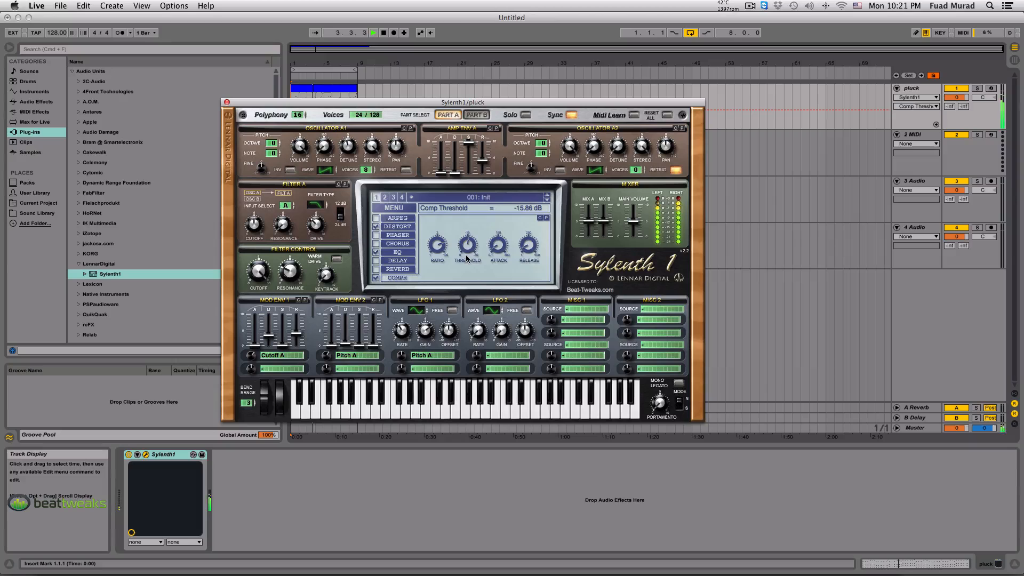
left_click(376, 278)
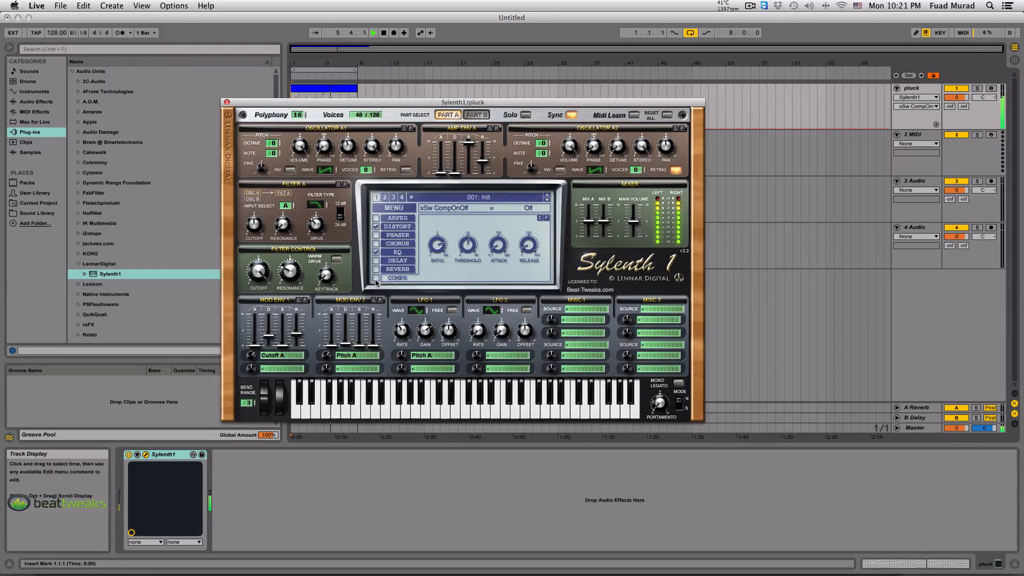
left_click(375, 278)
- Set the filter control cutoff to about 11.26 Hz
left_click(259, 267)
left_click_drag(254, 311, 249, 332)
mouse_move(267, 271)
left_mouse_down()
mouse_move(269, 211)
mouse_move(265, 281)
left_mouse_up()
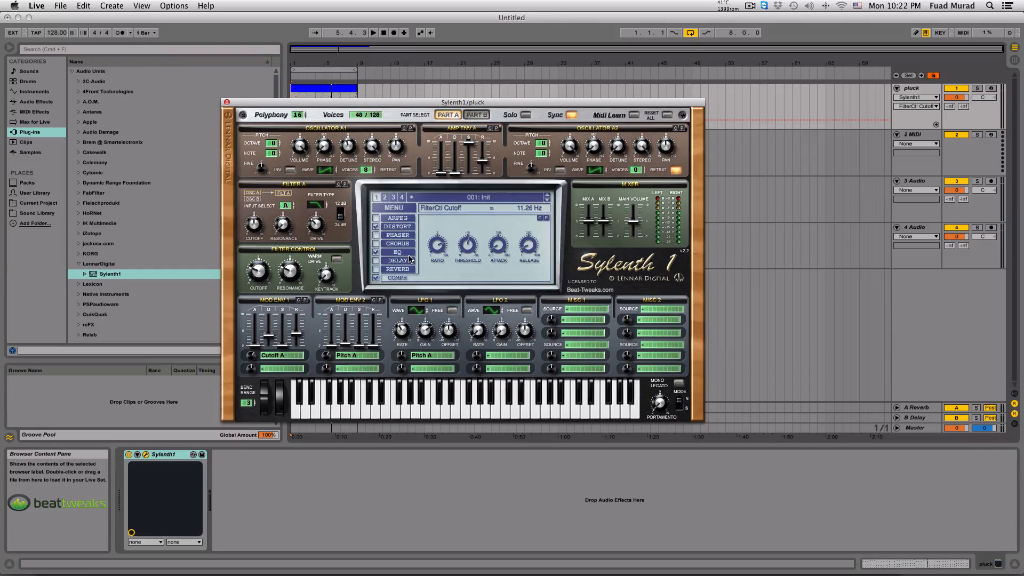
- Enable the delay effect and open its settings
left_click(379, 262)
left_click(393, 261)
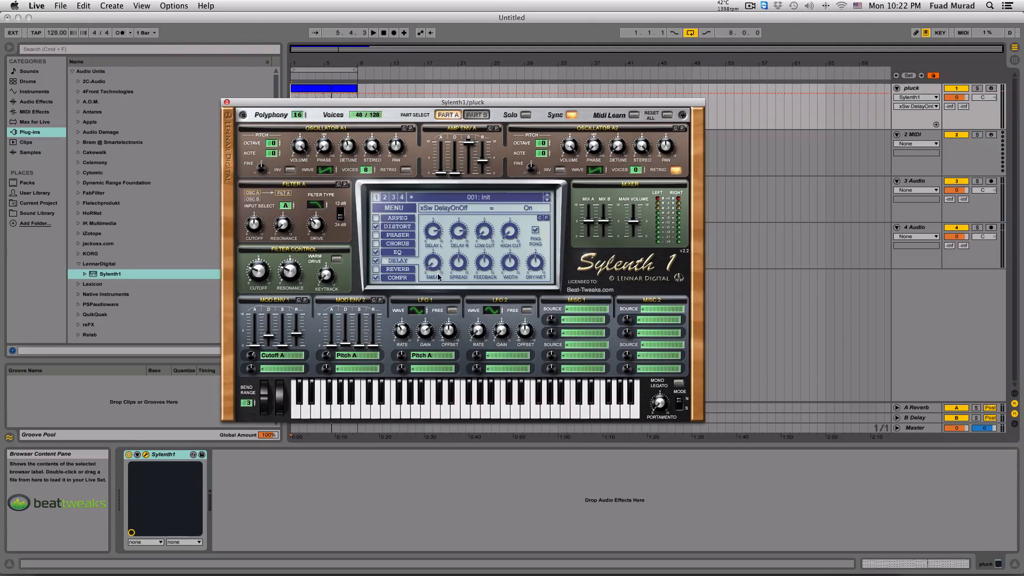
left_click(389, 268)
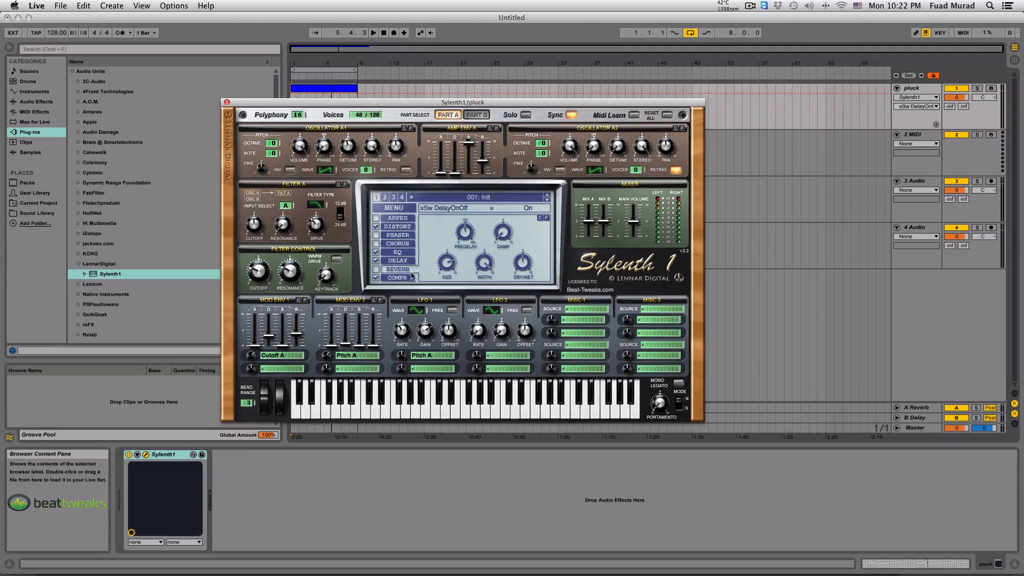
left_click(401, 262)
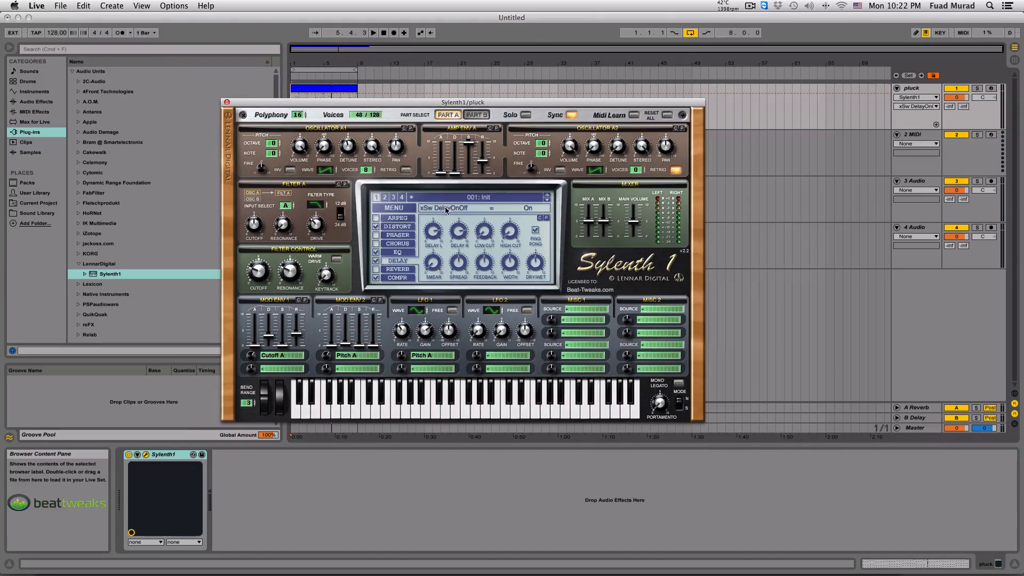
- Play the pluck clip from its start and set the left delay time to 1/8
left_click_drag(417, 102, 399, 104)
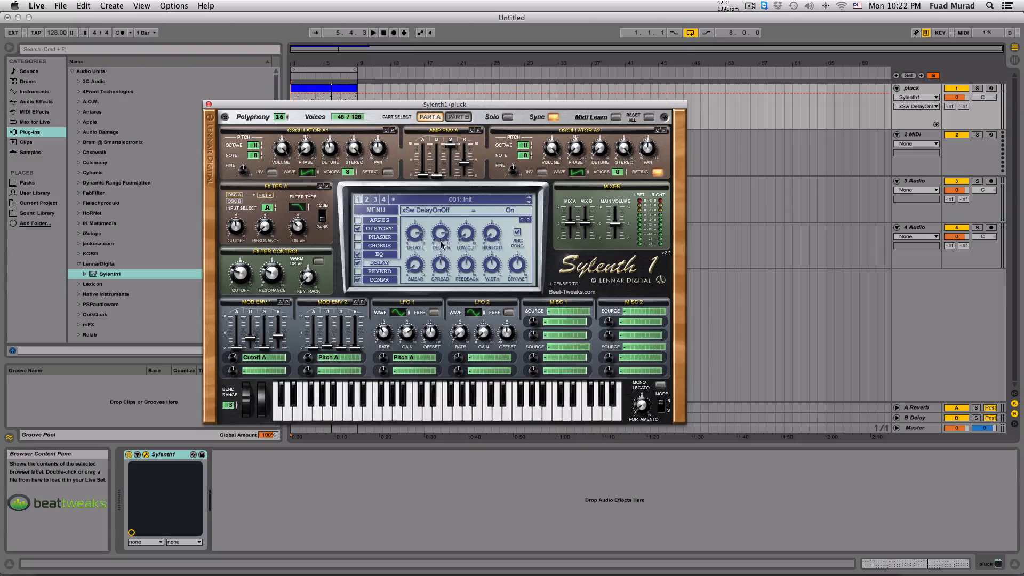
left_click(411, 233)
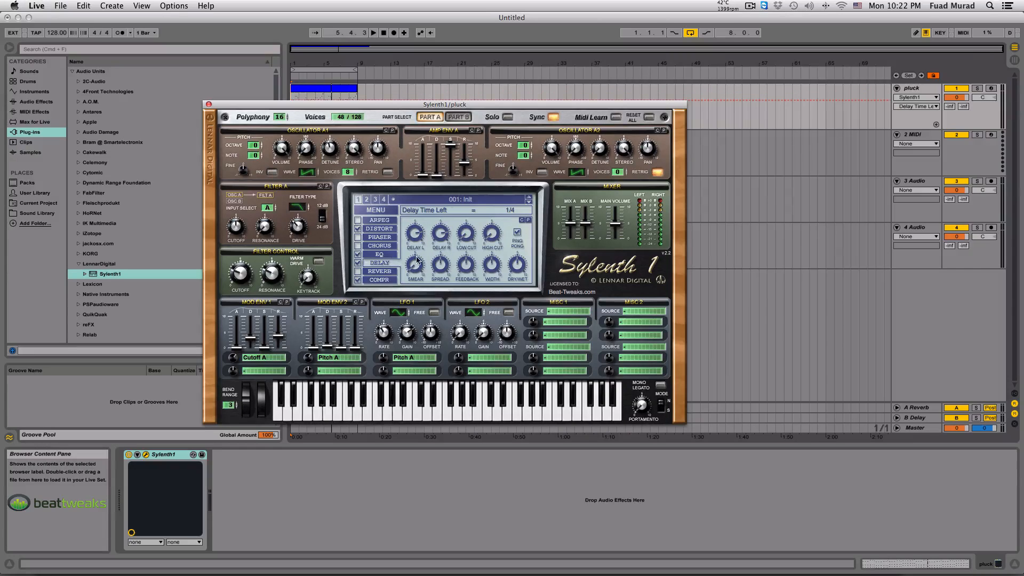
left_click(291, 112)
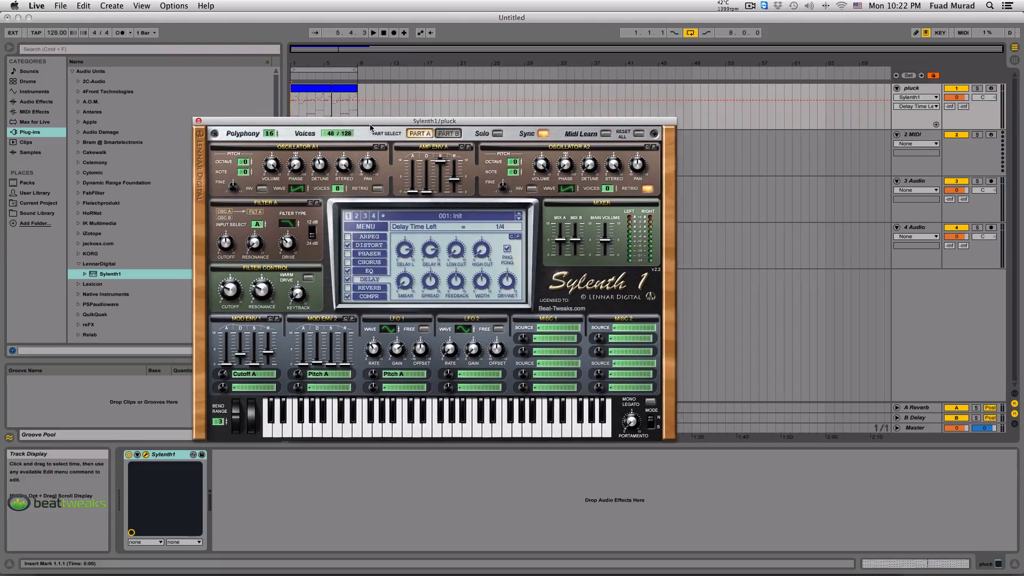
left_click(292, 110)
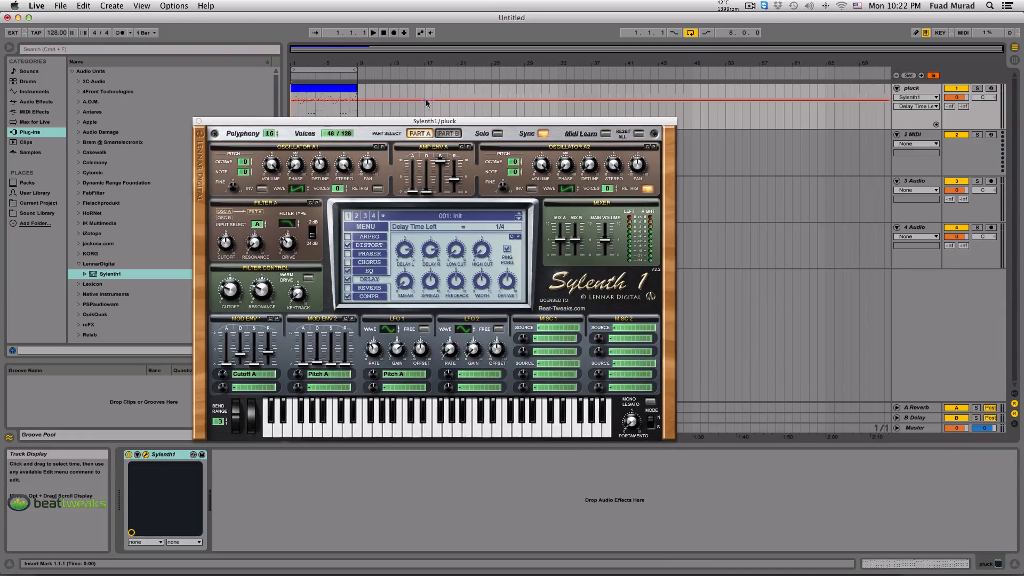
left_click_drag(423, 123, 433, 115)
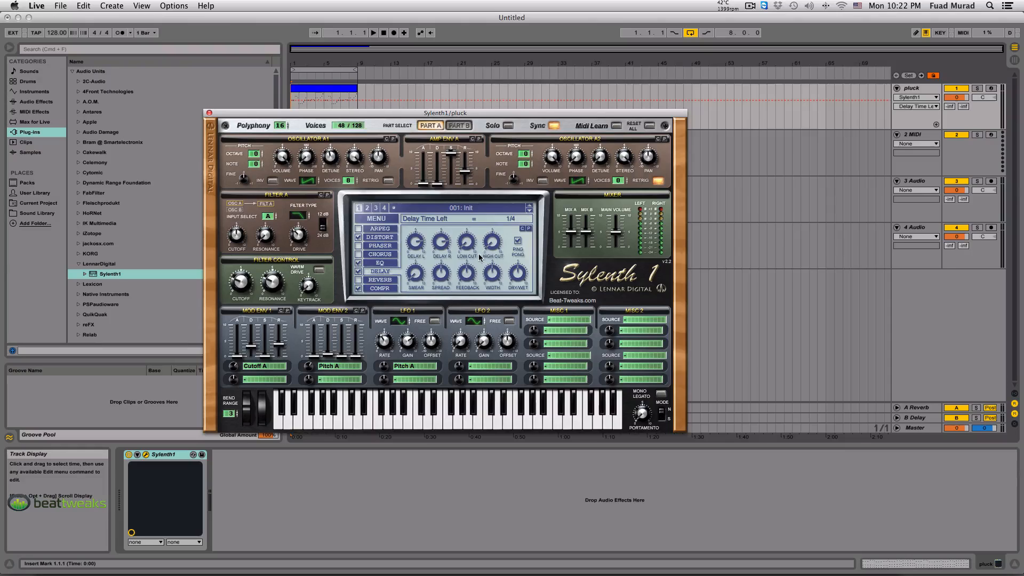
key("space")
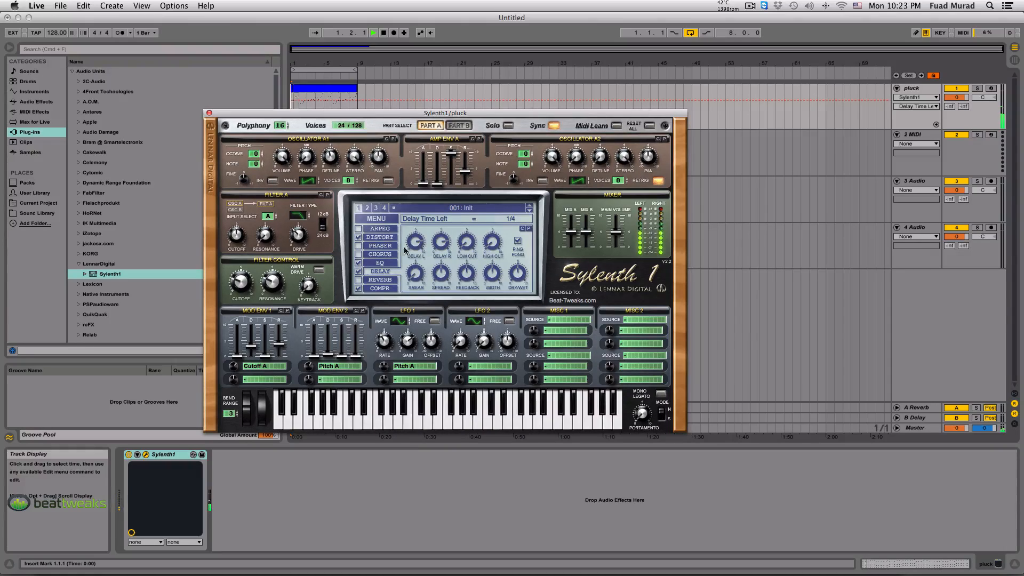
scroll(414, 253, "down", 3)
scroll(415, 252, "down", 1)
scroll(414, 258, "down", 1)
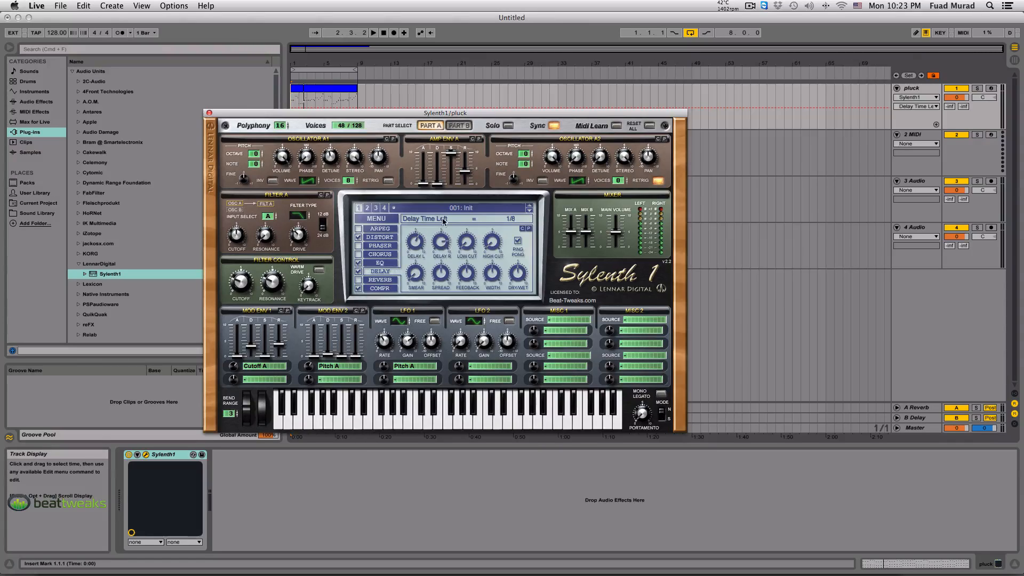
- Adjust the delay's right time and low cut, and set its high cut to about 13481.60 Hz
left_click_drag(440, 246, 437, 217)
left_click_drag(465, 244, 464, 232)
left_click_drag(468, 244, 469, 225)
left_click_drag(496, 248, 496, 245)
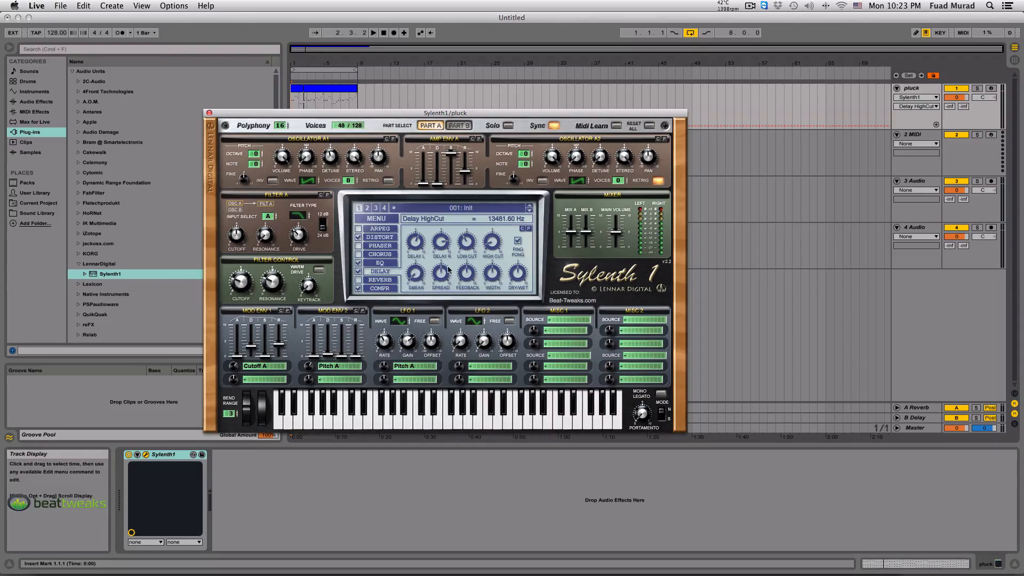
- Try the delay smear at 10.00 during playback, and settle on a smear of 2.00 with filter control cutoff about 18.99 Hz
mouse_move(413, 279)
left_mouse_down()
mouse_move(413, 183)
mouse_move(424, 293)
mouse_move(432, 196)
left_mouse_up()
left_click(239, 291)
left_click(415, 275)
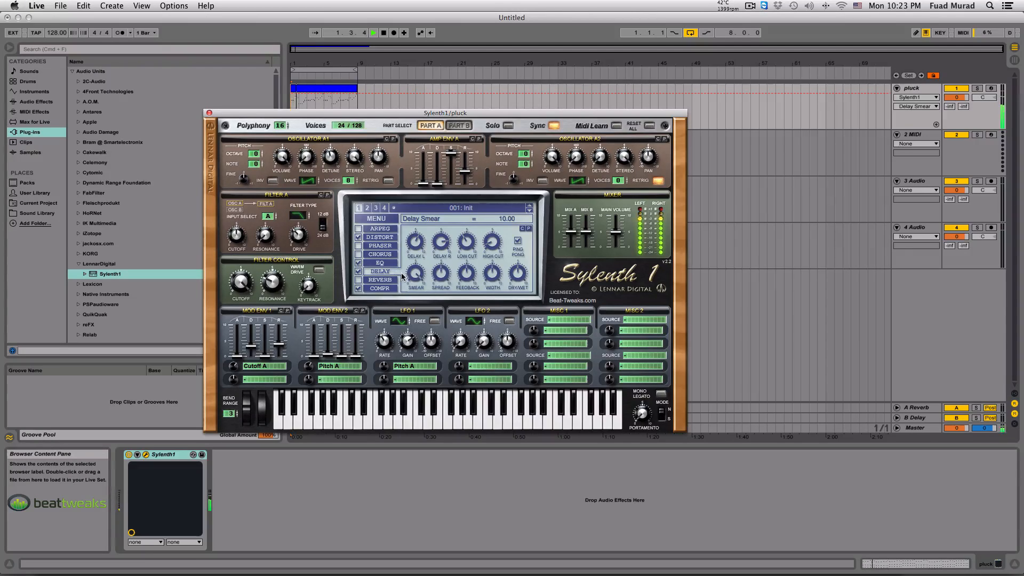
left_click(512, 274)
mouse_move(413, 274)
left_mouse_down()
mouse_move(419, 398)
mouse_move(417, 272)
left_mouse_up()
left_click(241, 282)
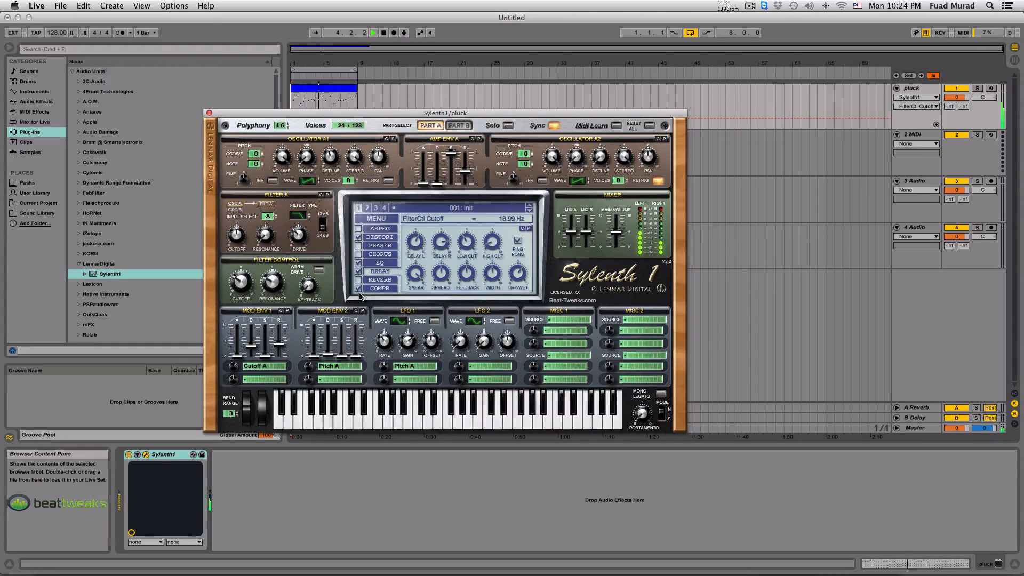
left_click(416, 273)
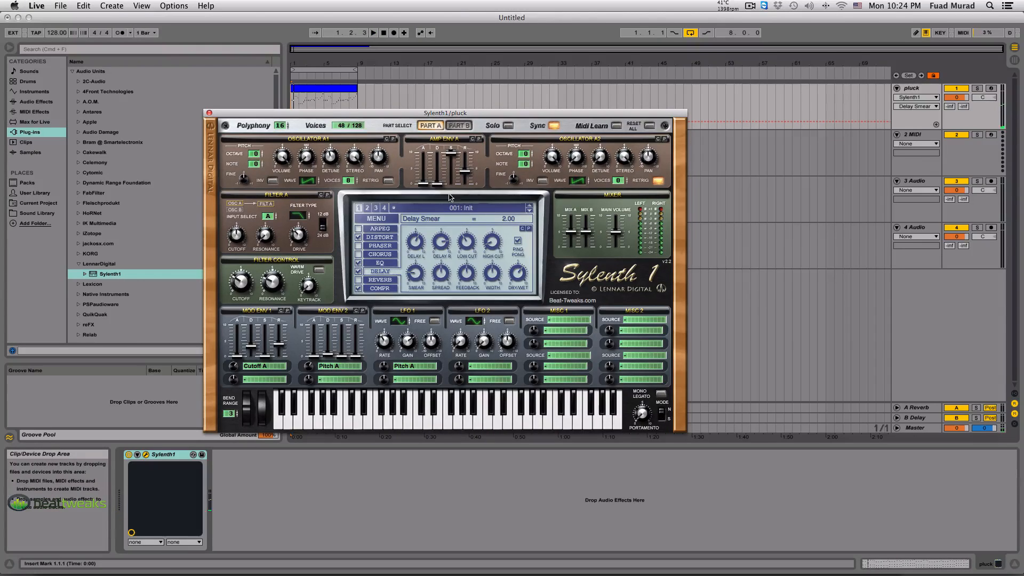
- Adjust the delay's dry/wet mix and set its width to about 54.29% while the clip plays
left_click_drag(517, 276, 517, 289)
key("space")
left_click_drag(445, 276, 484, 276)
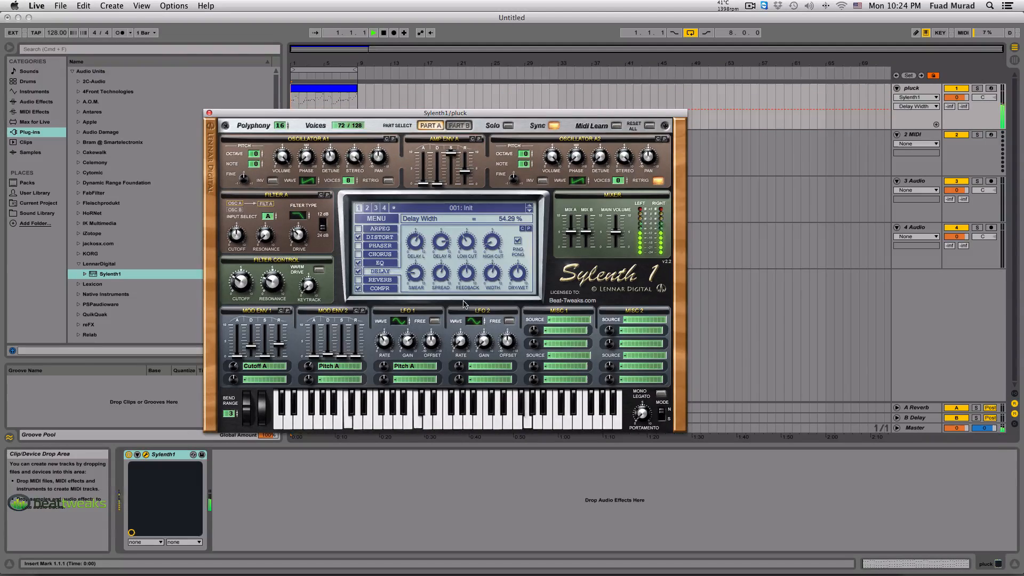
- Set the filter control cutoff to about 21.89 Hz, and enable the reverb effect with its settings open
mouse_move(238, 288)
left_mouse_down()
mouse_move(250, 255)
mouse_move(249, 299)
left_mouse_up()
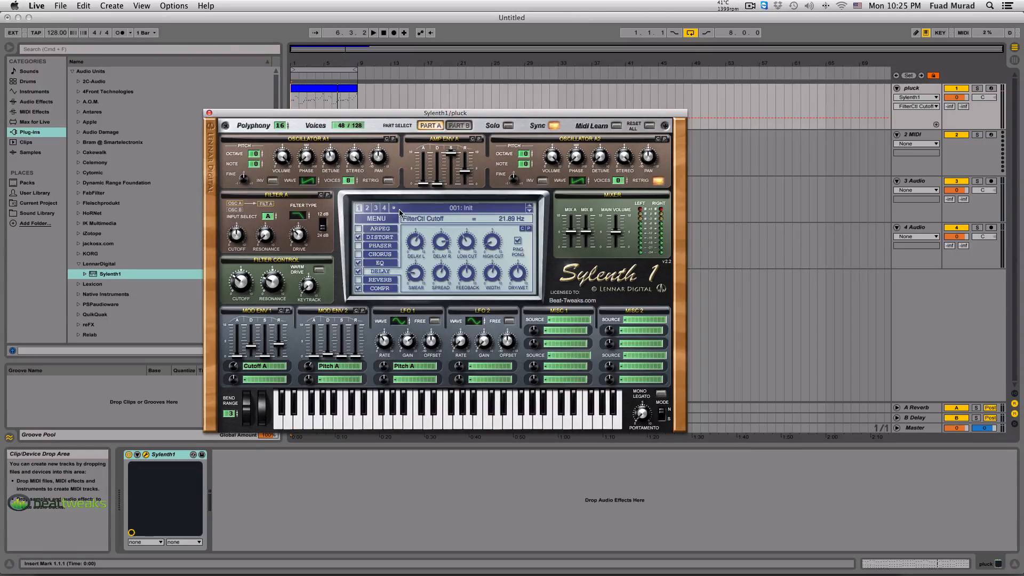
left_click(377, 281)
left_click(387, 280)
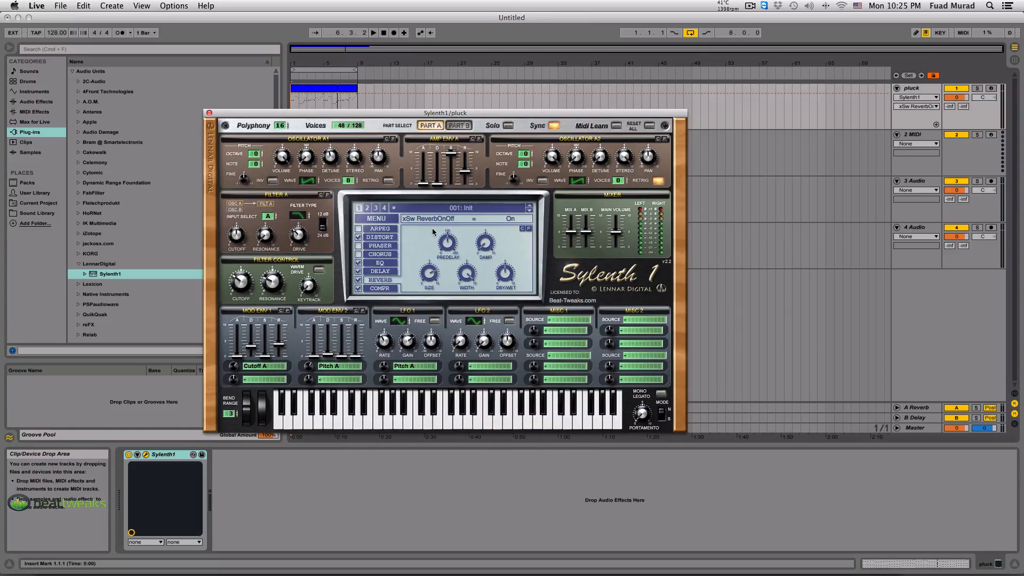
- Set the reverb's predelay to 100.00 ms, width to 100.00% and damp to 2.00
left_click(446, 243)
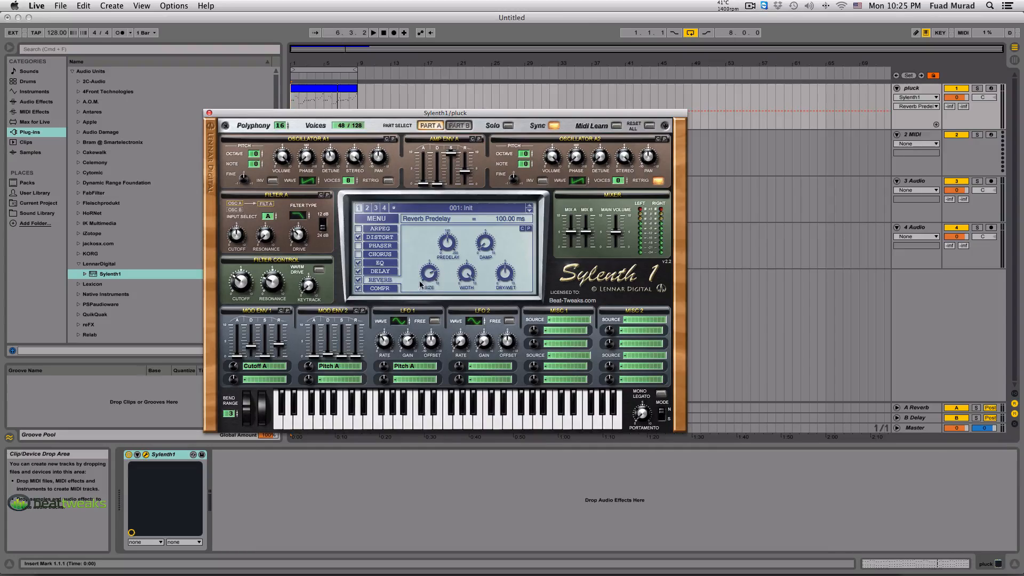
left_click_drag(465, 275, 446, 380)
left_click_drag(470, 275, 474, 106)
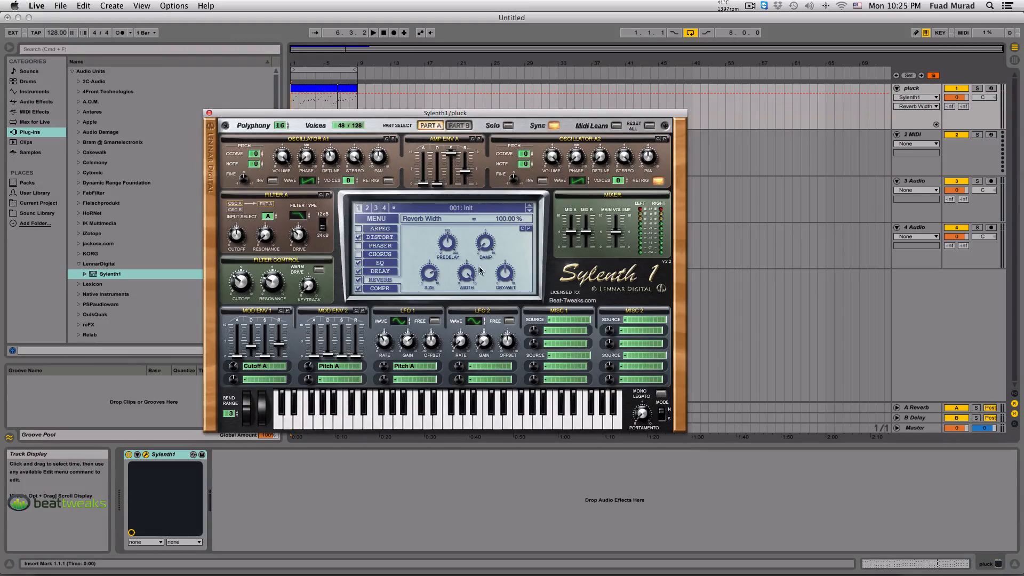
left_click_drag(486, 246, 488, 241)
- Adjust the reverb's dry/wet mix while the clip plays, and compare the sound with the reverb off and on
key("space")
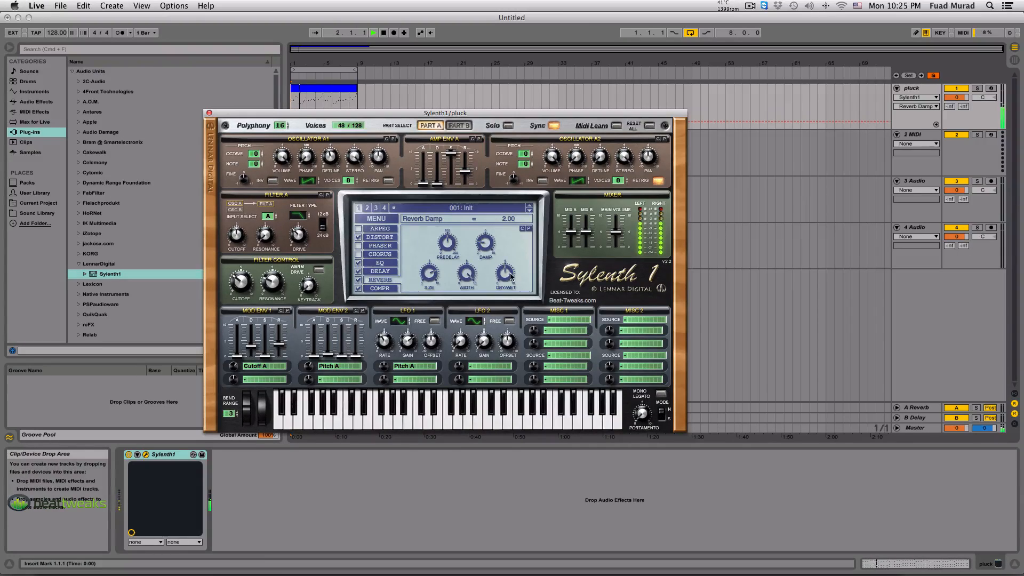
left_click(509, 282)
left_click_drag(509, 281, 509, 297)
left_click(358, 280)
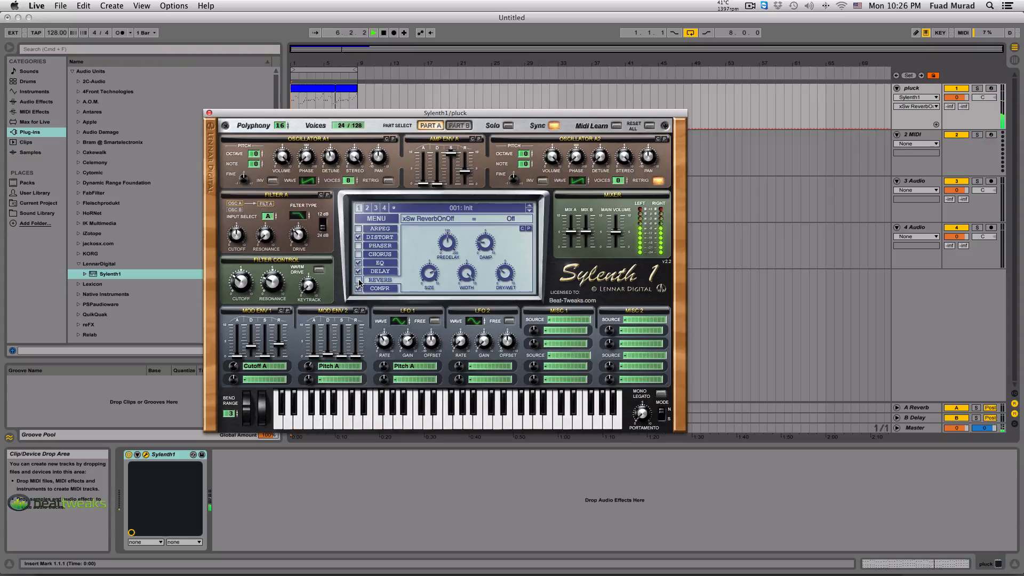
left_click(358, 280)
- Raise the filter control cutoff to about 21341.28 Hz, and set the delay's dry/wet to about 60.48%
left_click(246, 288)
left_click_drag(247, 288, 244, 198)
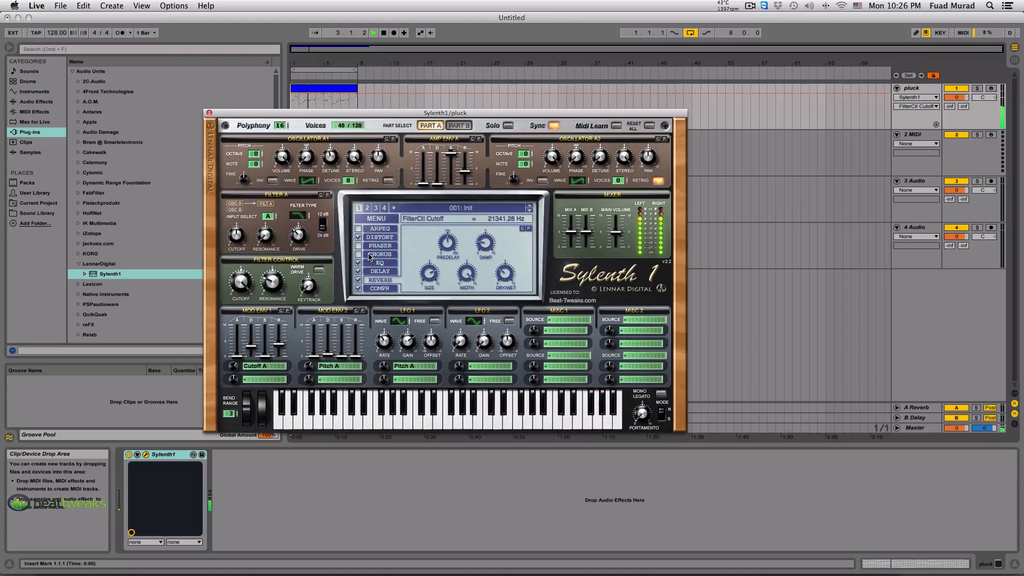
left_click(380, 271)
left_click(516, 272)
left_click_drag(516, 272, 516, 270)
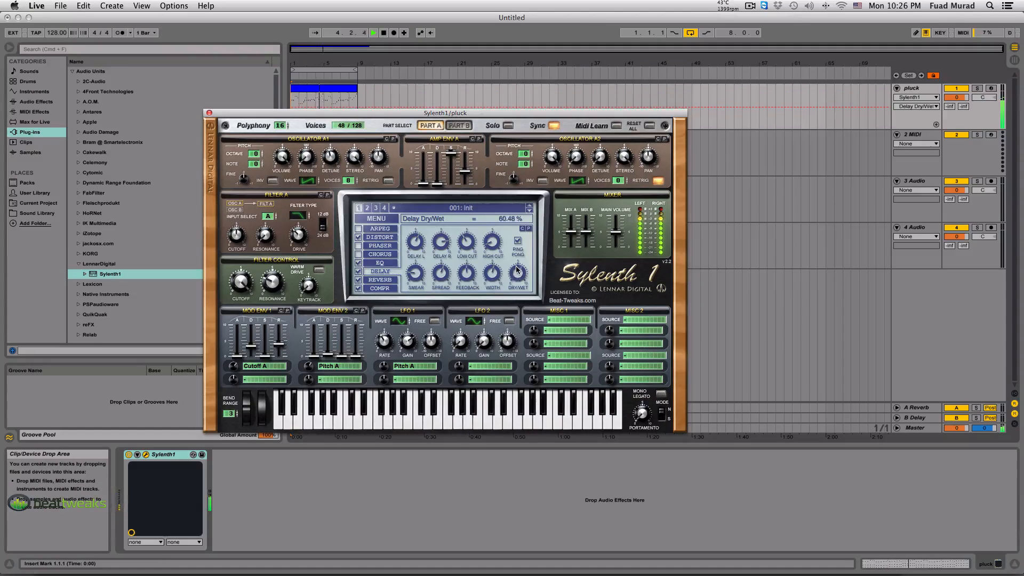
- Set the reverb's dry/wet to about 38.10%, and raise the filter control cutoff from a low setting to about 21341.28 Hz
left_click(237, 283)
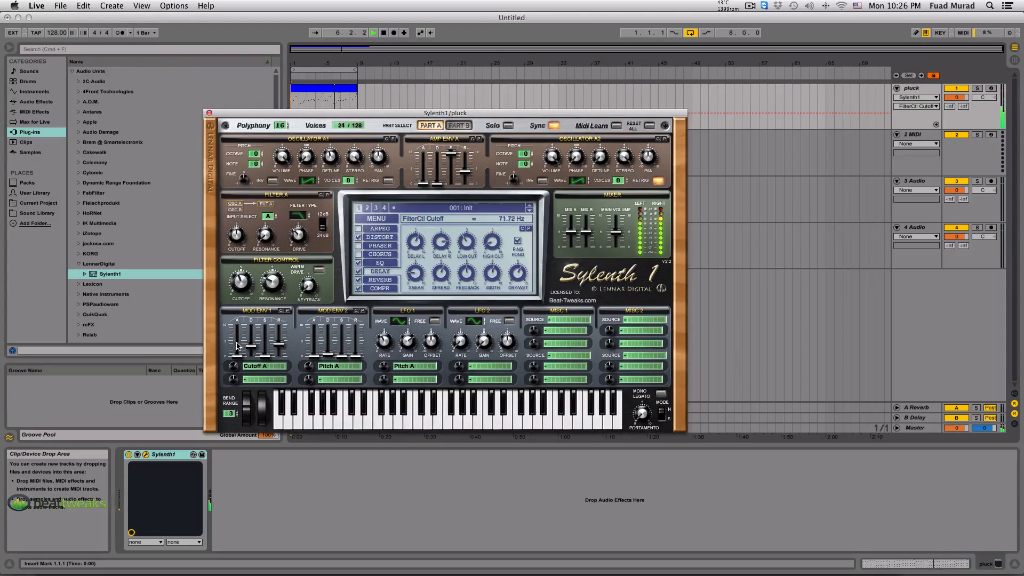
left_click(380, 279)
left_click_drag(510, 275, 506, 269)
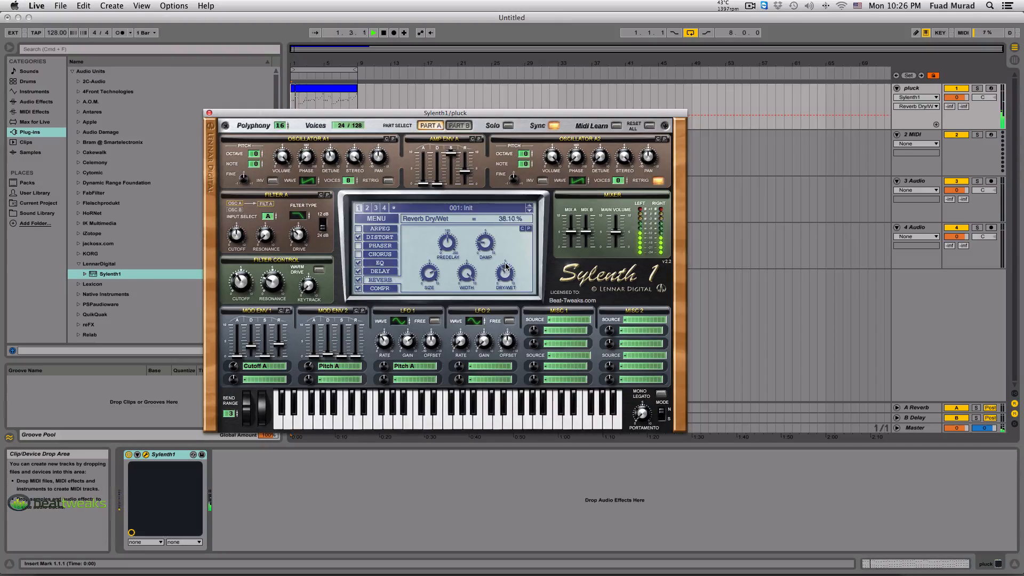
left_click_drag(241, 283, 237, 241)
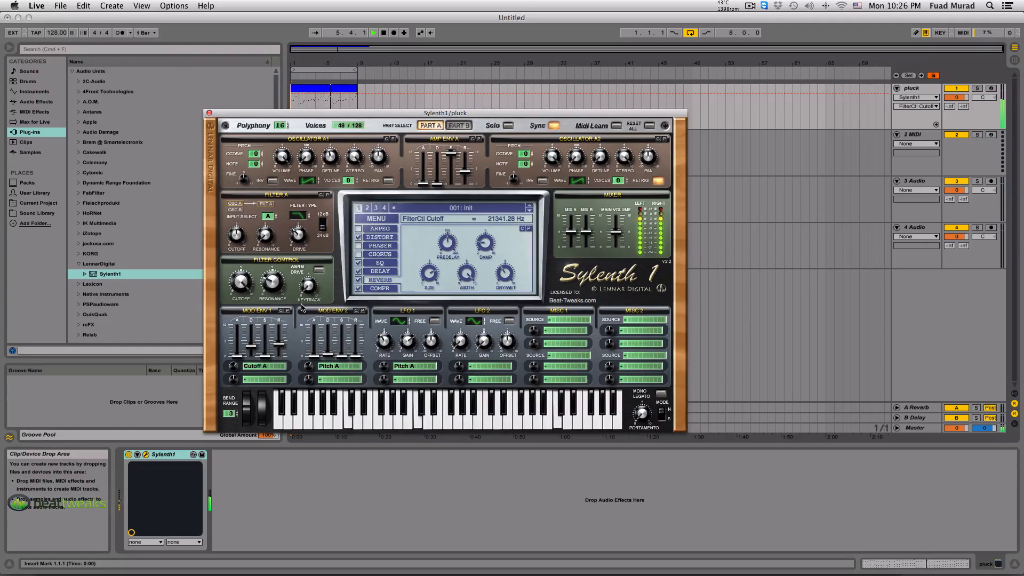
- Try oscillator A1 at octave -1 during playback, and return it to octave 0
left_click(260, 156)
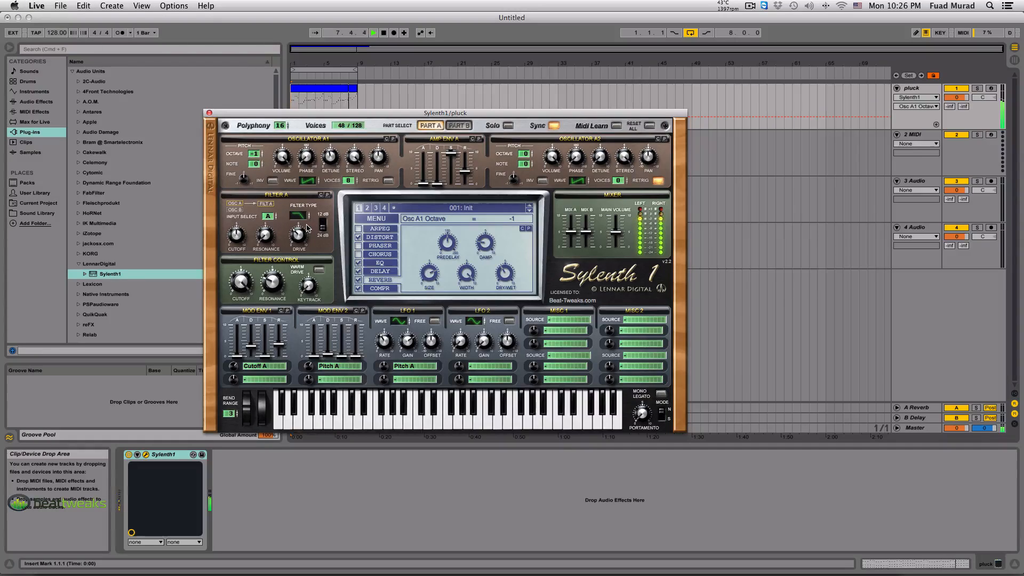
left_click(259, 153)
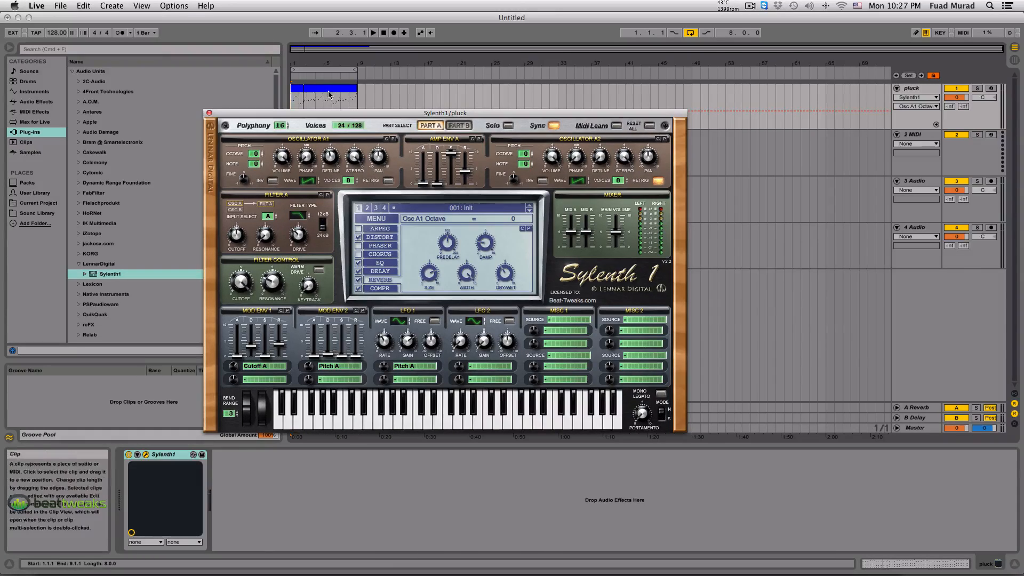
- Open the pluck clip's notes, and give oscillator A2 8 voices with retrigger off
double_click(341, 102)
left_click_drag(343, 117, 338, 190)
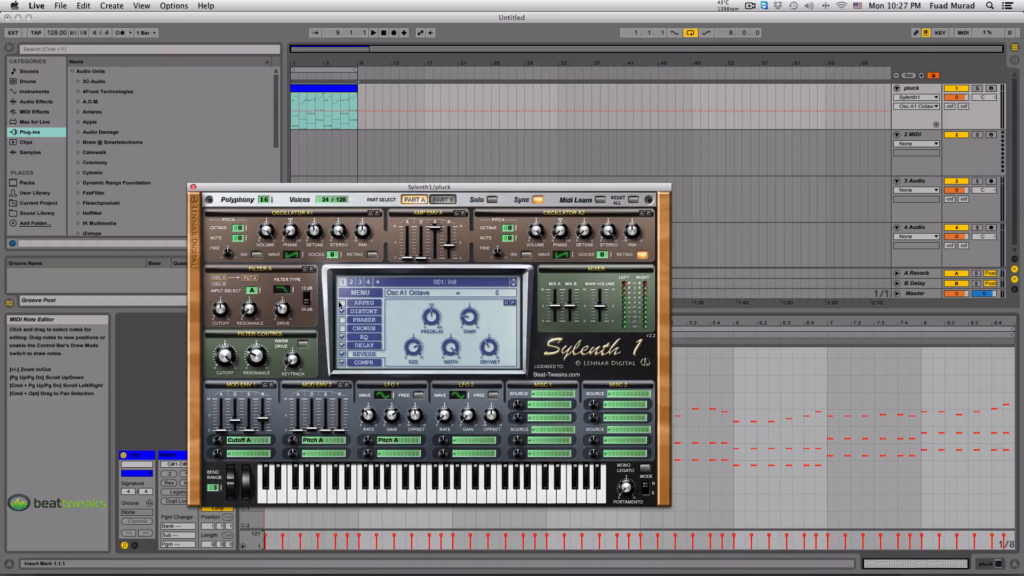
left_click_drag(603, 255, 607, 195)
left_click(641, 256)
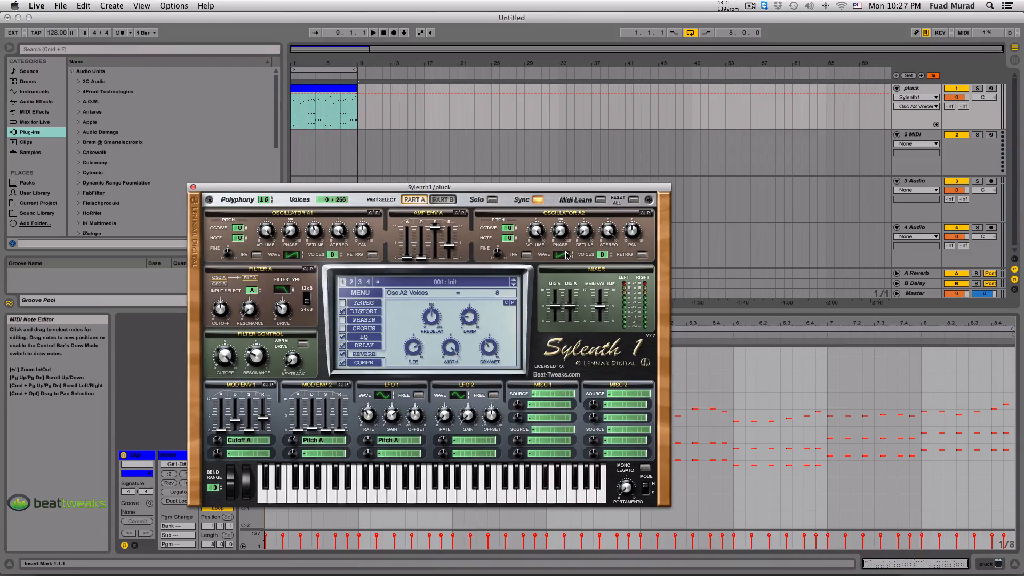
- Set oscillator A2's octave to -1 and play the clip to hear the added layer
left_click_drag(515, 228, 513, 235)
key("super+z")
key("super+shift+z")
key("space")
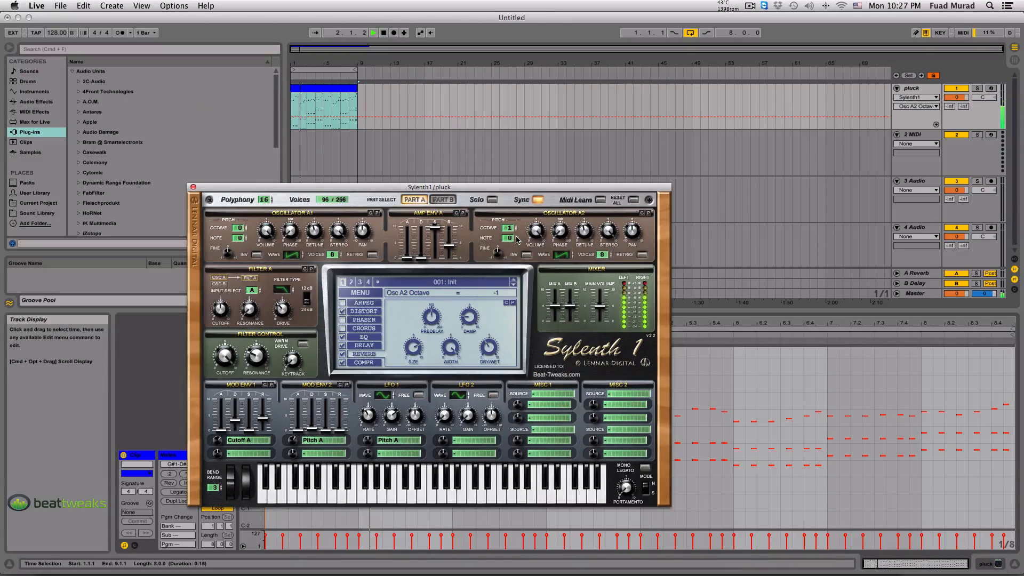
- Sweep the filter control cutoff during playback, ending at about 18.11 Hz, and stop the clip
left_click_drag(508, 187, 508, 144)
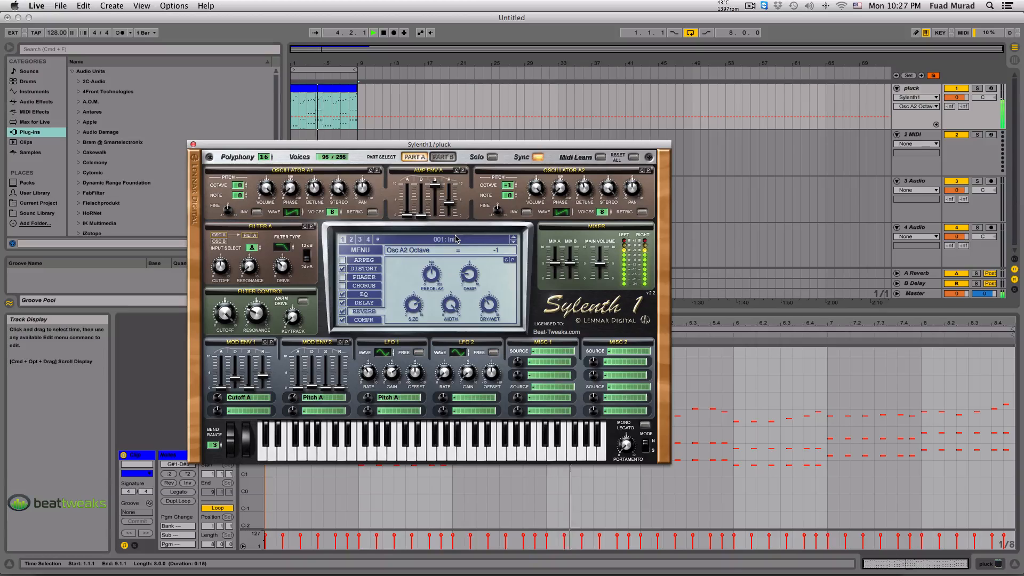
left_click_drag(226, 314, 222, 389)
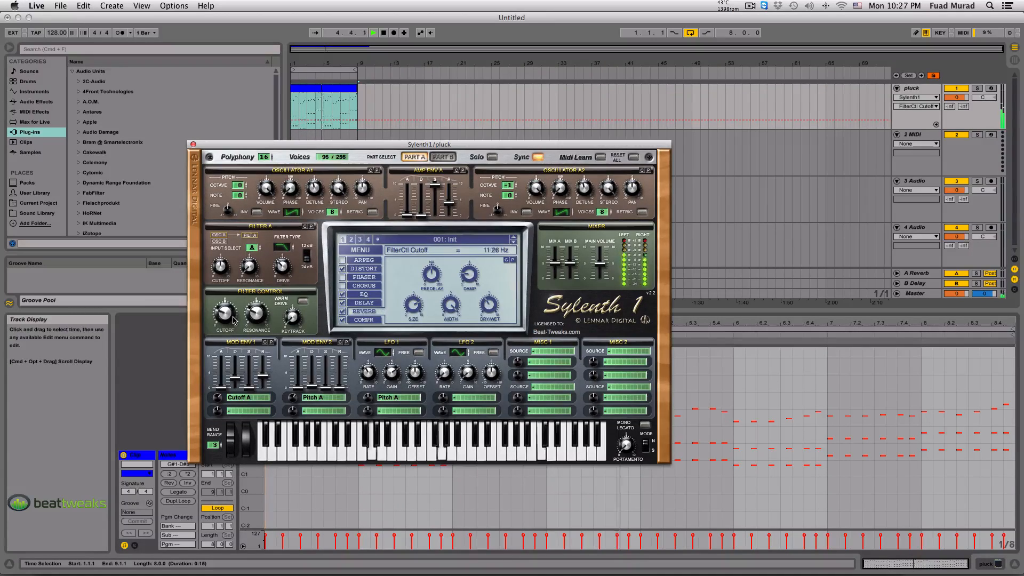
key("space")
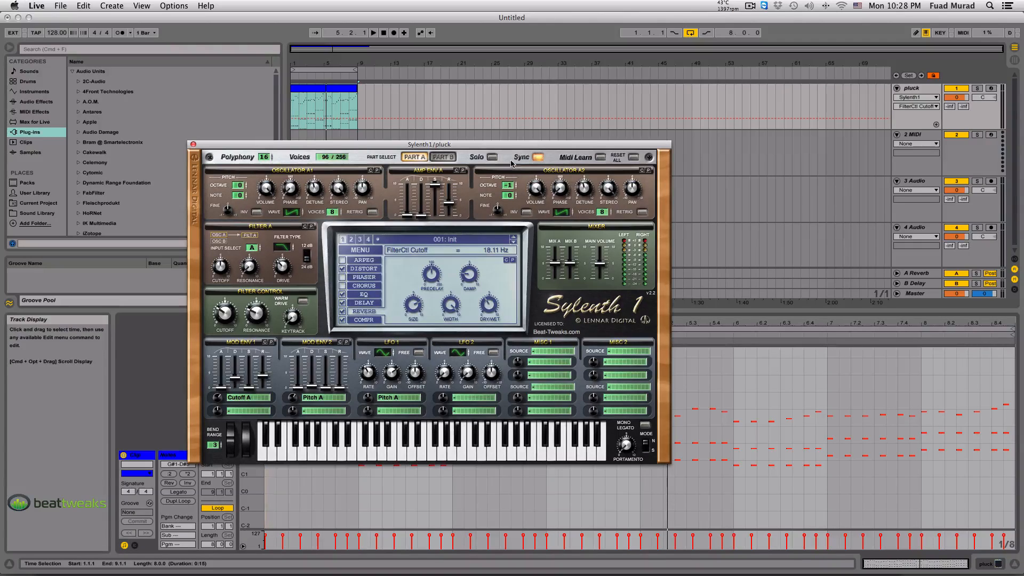
- Switch the synth to Part B and set oscillator B1's wave to Noise
left_click(444, 158)
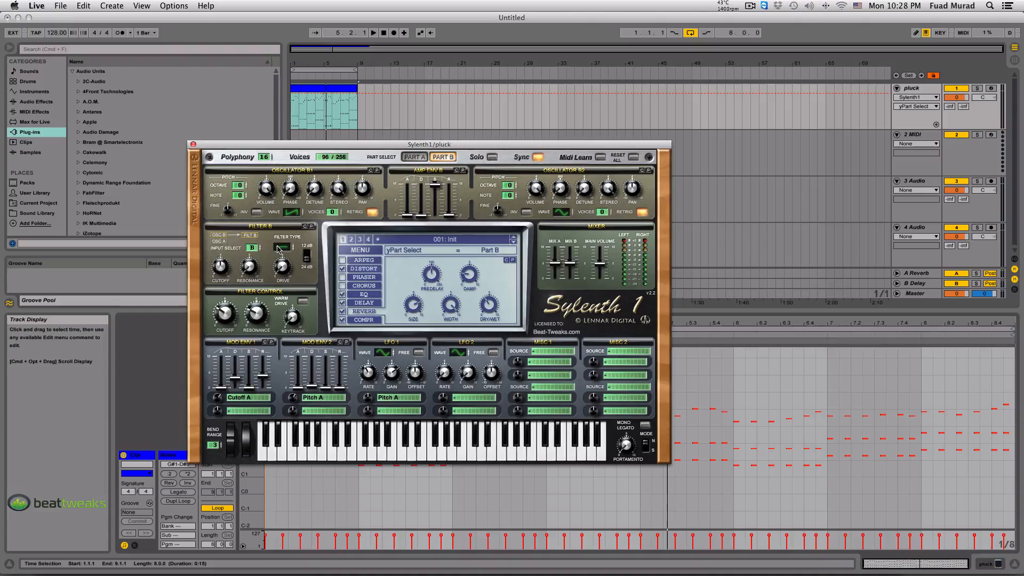
left_click_drag(299, 215, 301, 167)
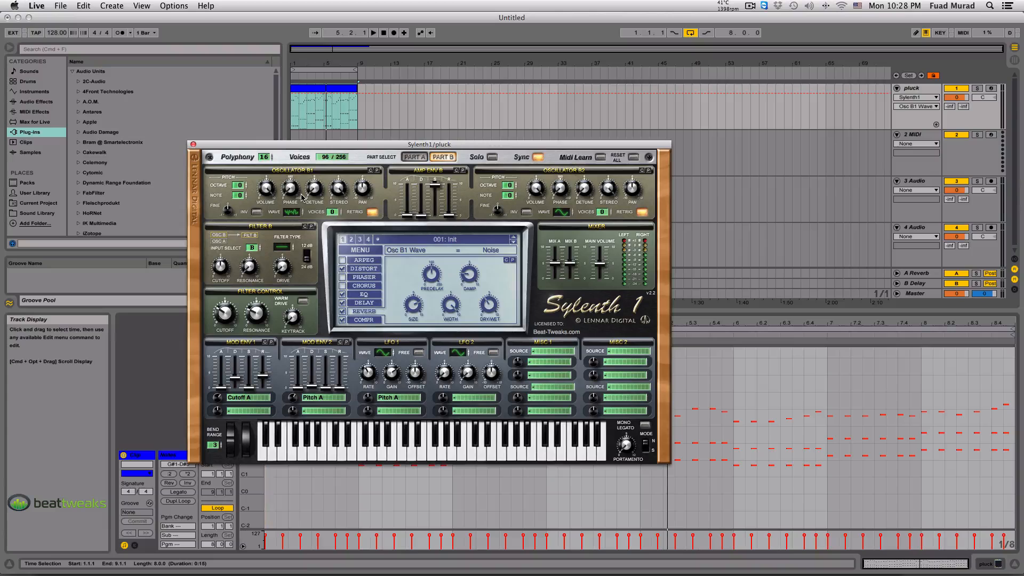
left_click_drag(457, 145, 459, 132)
- Solo Part B, and raise its amp envelope release using Part A's envelope as the reference
left_click(494, 144)
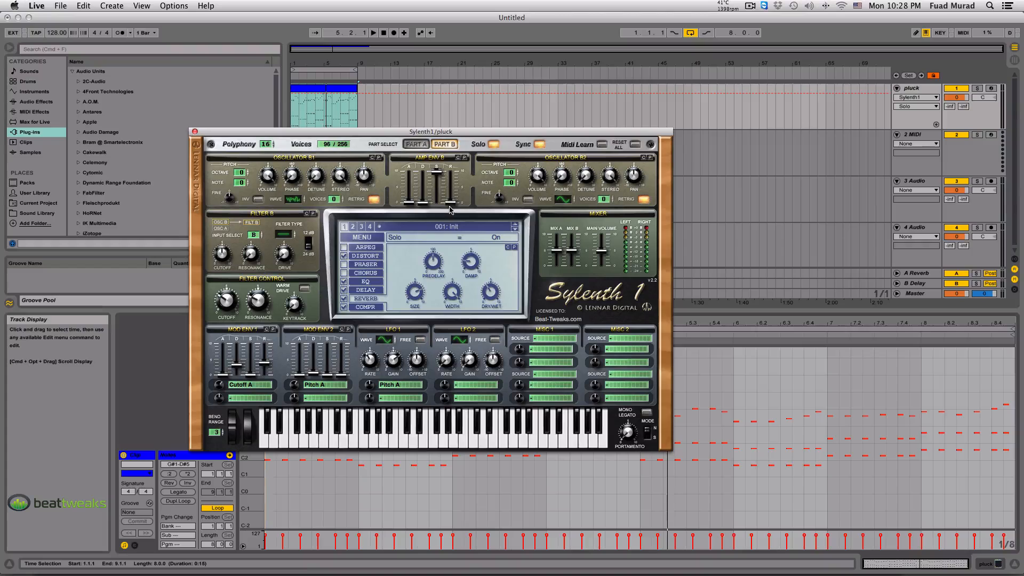
left_click(416, 144)
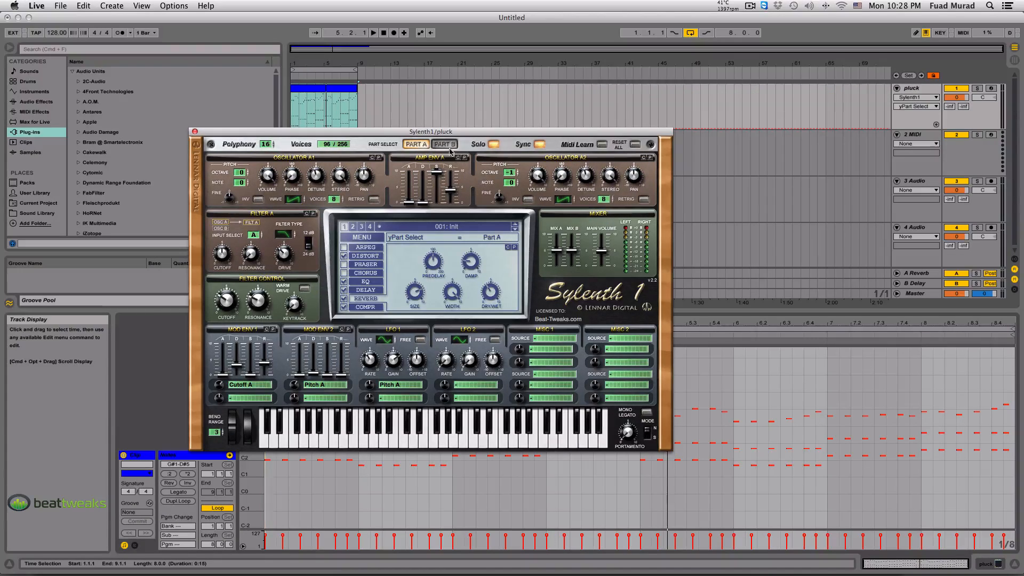
left_click(445, 144)
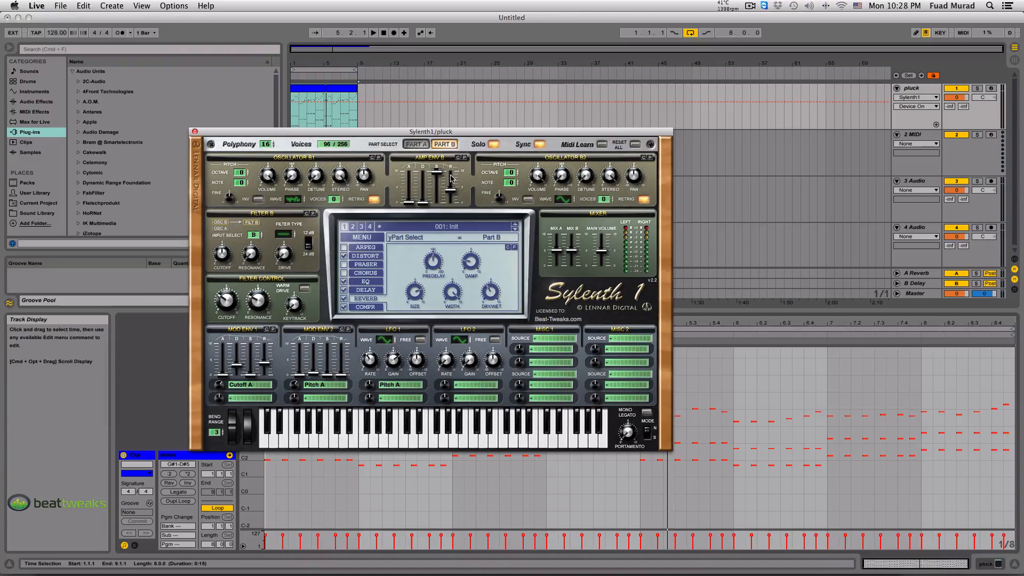
left_click_drag(409, 131, 406, 147)
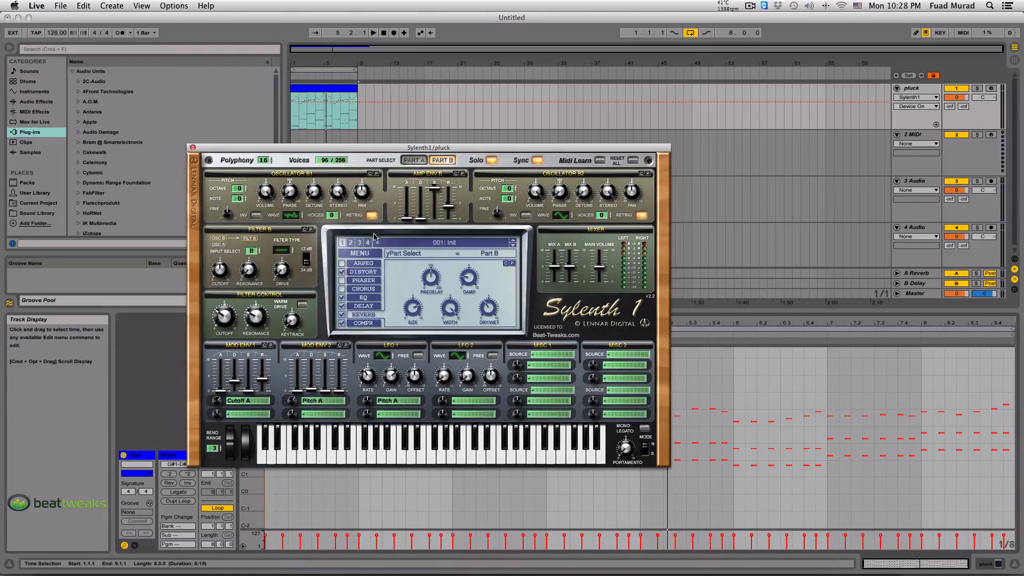
- Give oscillator B1 1 voice, and lower its volume to about 0.67 after auditioning it
key("space")
left_click(340, 216)
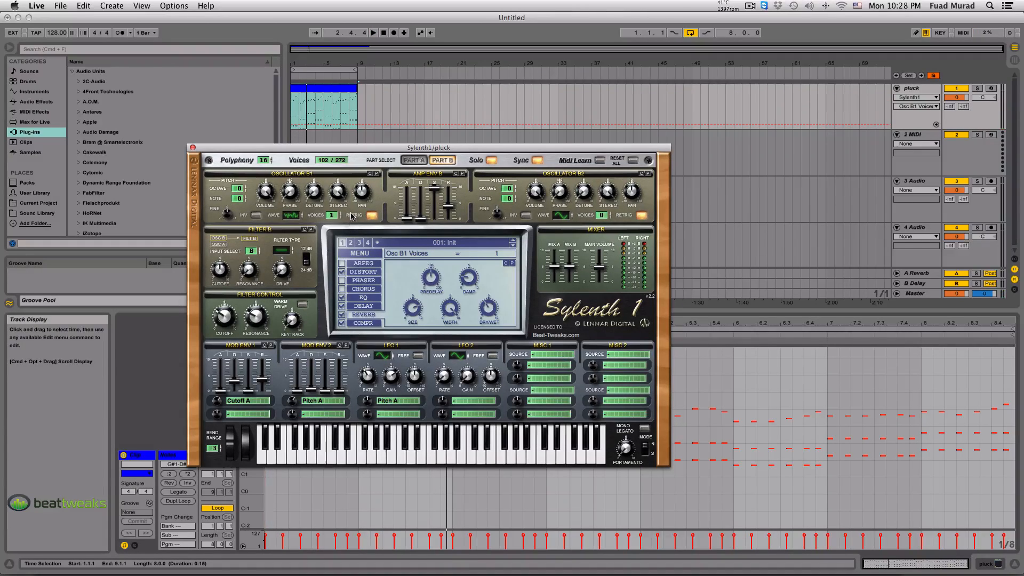
left_click(265, 190)
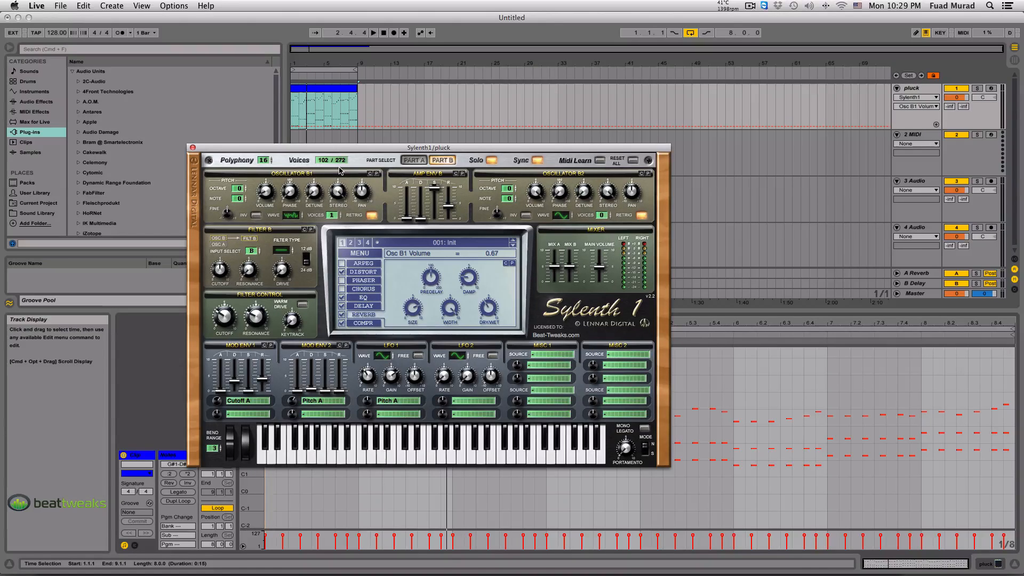
- Turn off the Part B solo, set oscillator B1's volume to 0.00, and open the filter control cutoff to about 21341.28 Hz
left_click(491, 160)
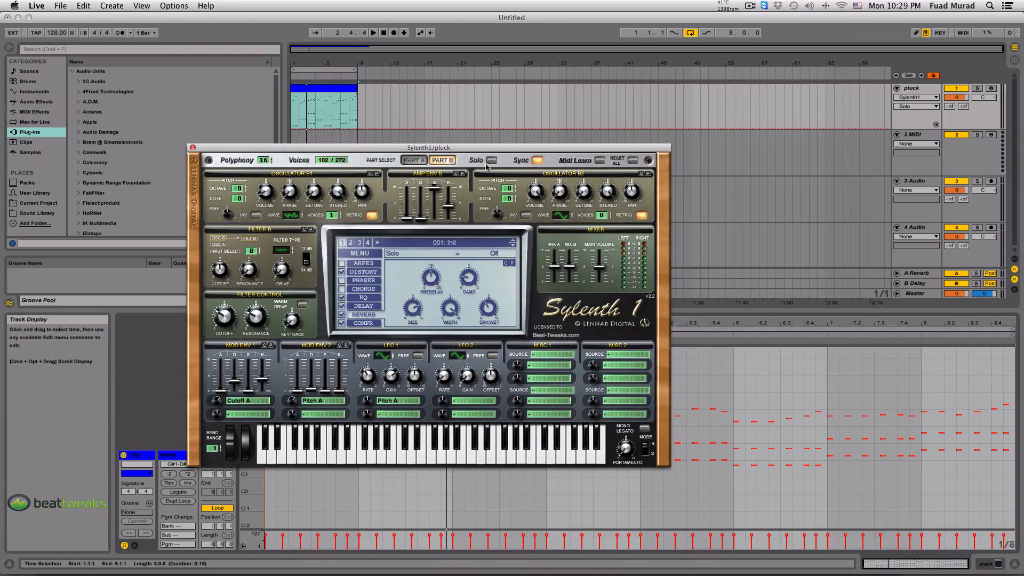
left_click_drag(269, 193, 271, 209)
key("space")
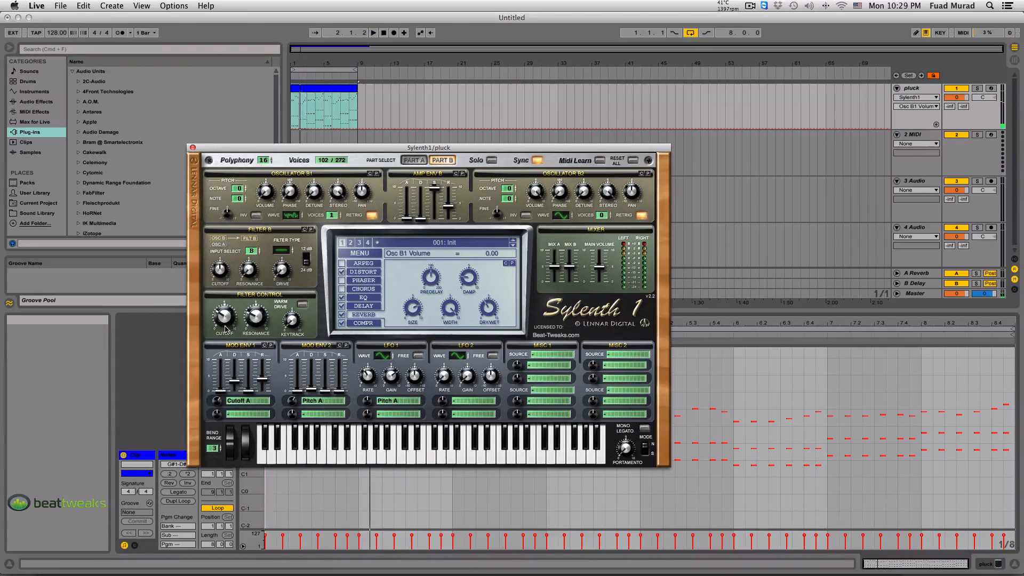
left_click_drag(227, 324, 227, 311)
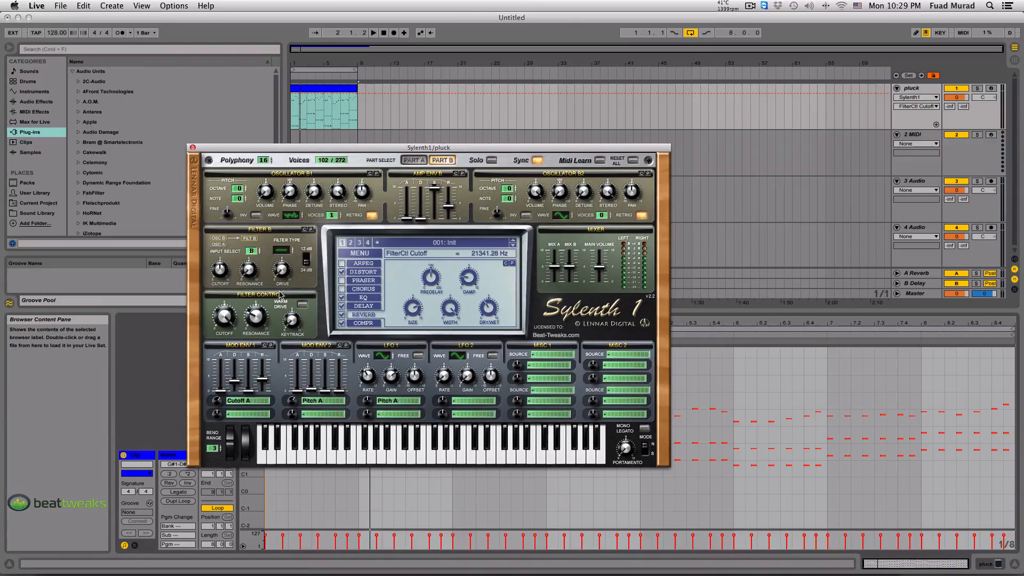
- Set oscillator B1's volume to about 3.33 during playback, and audition the filter control cutoff up to about 21341.28 Hz
key("space")
left_click(267, 193)
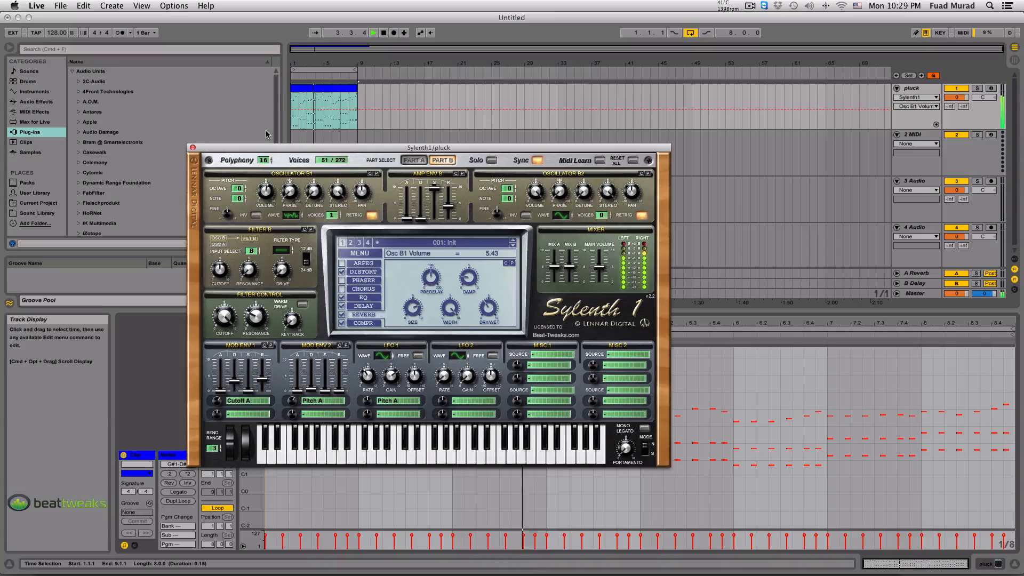
mouse_move(266, 142)
left_mouse_down()
mouse_move(270, 211)
mouse_move(269, 160)
left_mouse_up()
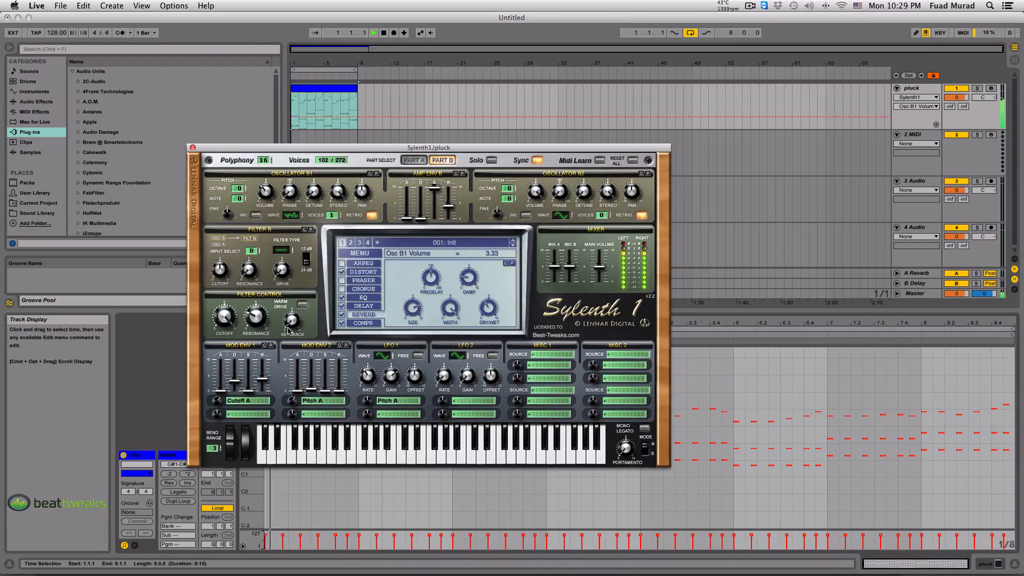
left_click_drag(237, 319, 228, 302)
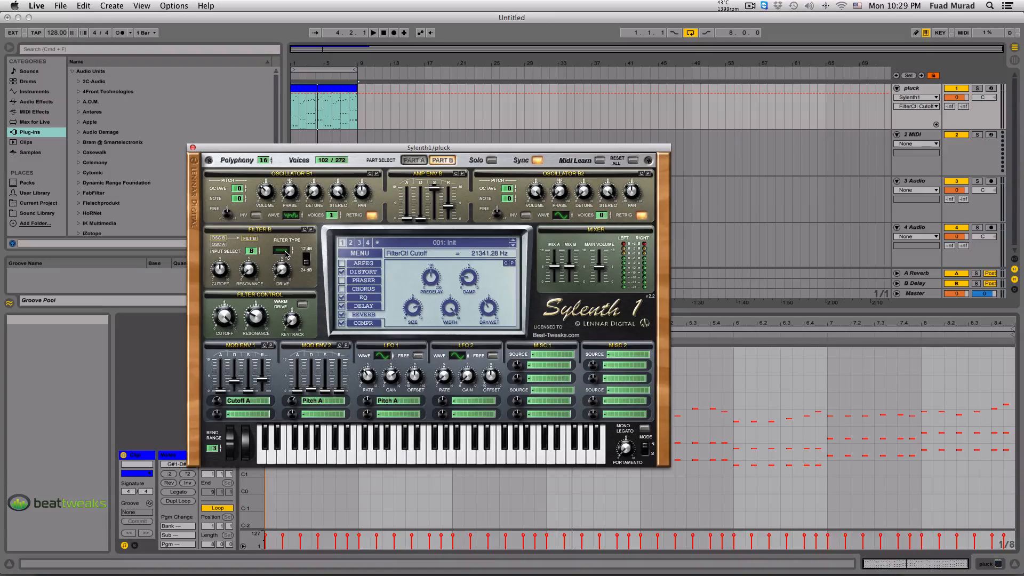
- Try the Lowpass type on Filter B, and restore the filter's previous type
left_click_drag(286, 253, 287, 249)
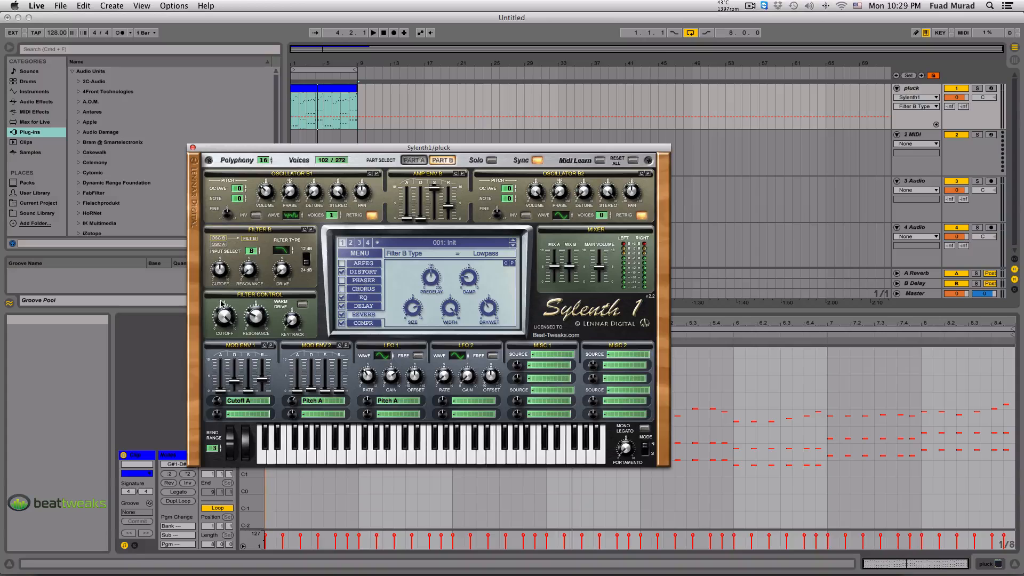
left_click_drag(278, 250, 276, 255)
- Lower the filter control cutoff to about 2.04 Hz, checking Part A's settings before returning to Part B
left_click(231, 320)
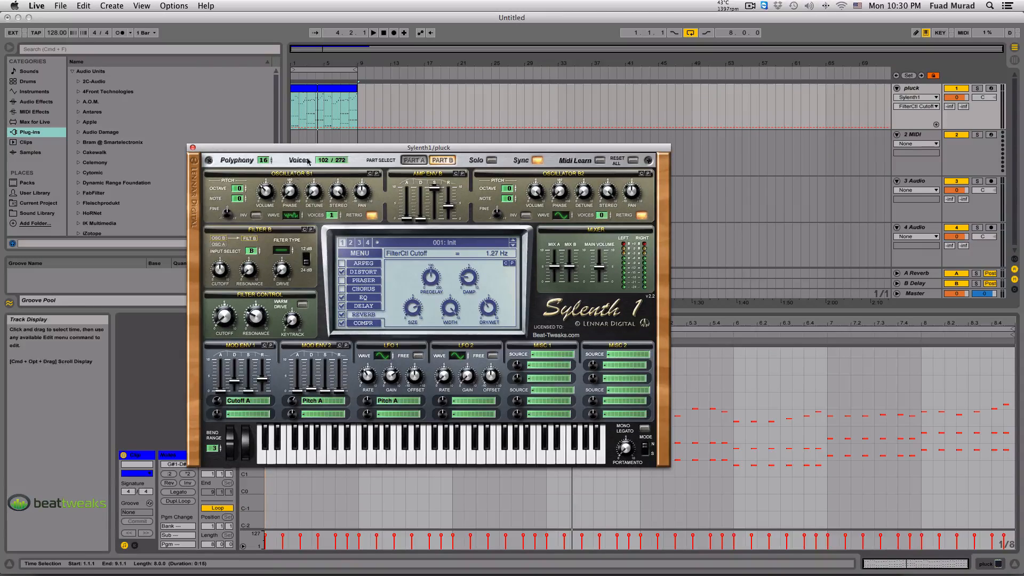
left_click(418, 161)
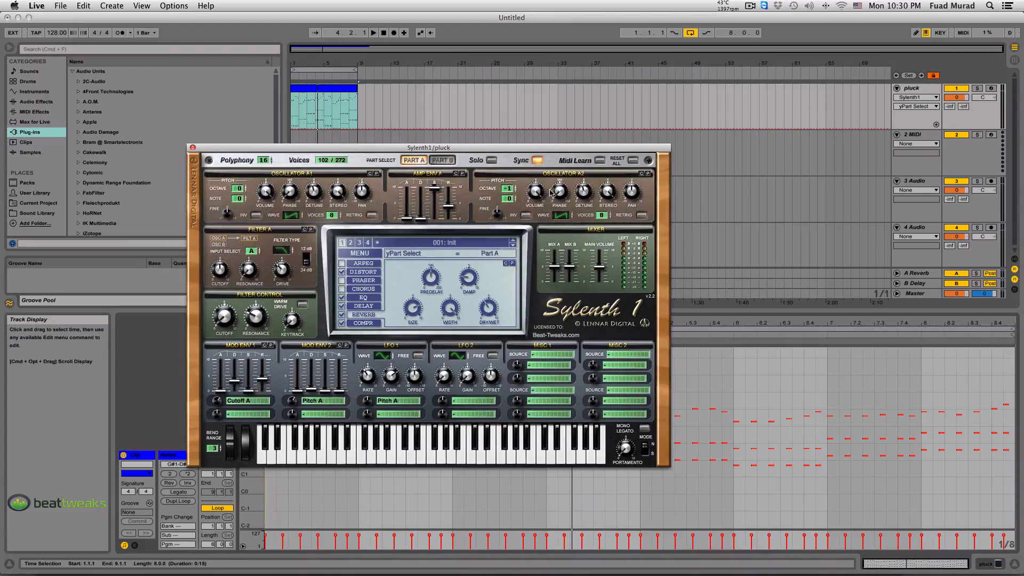
left_click(443, 160)
left_click(229, 323)
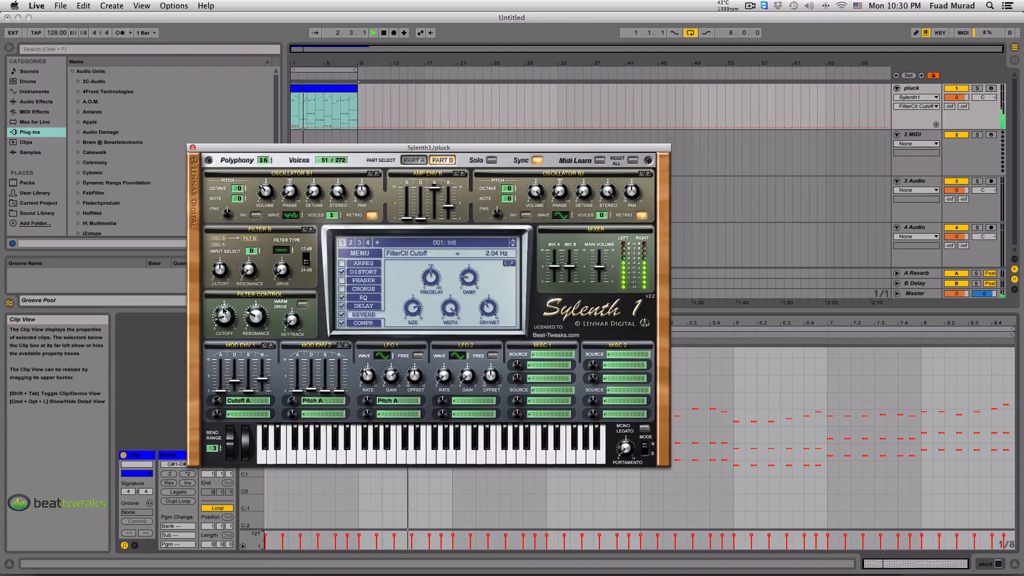
- Stop playback, set Filter B to the Lowpass type at 12 dB, and lower the filter control cutoff to 1.00 Hz
left_click_drag(223, 326, 224, 314)
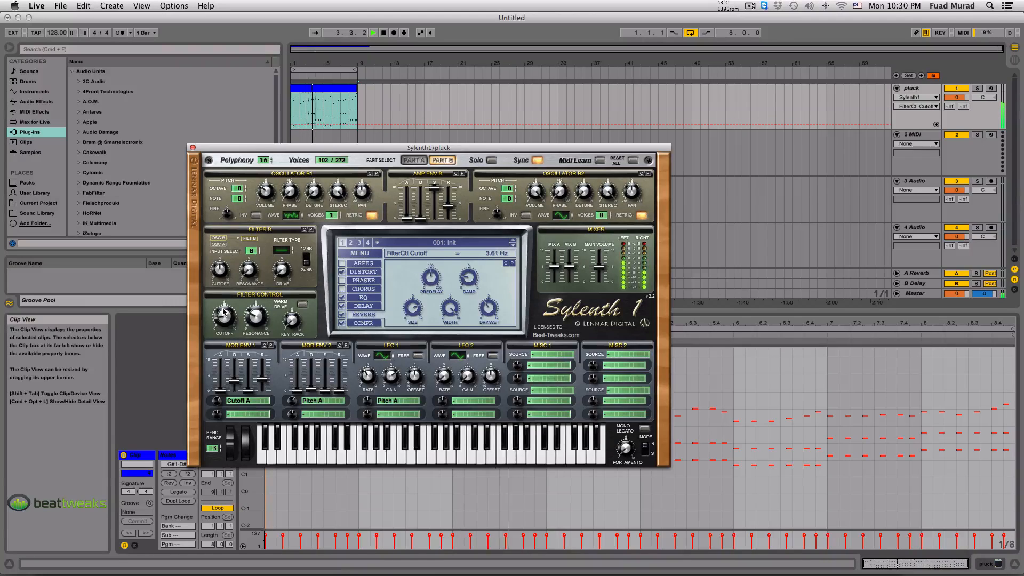
key("space")
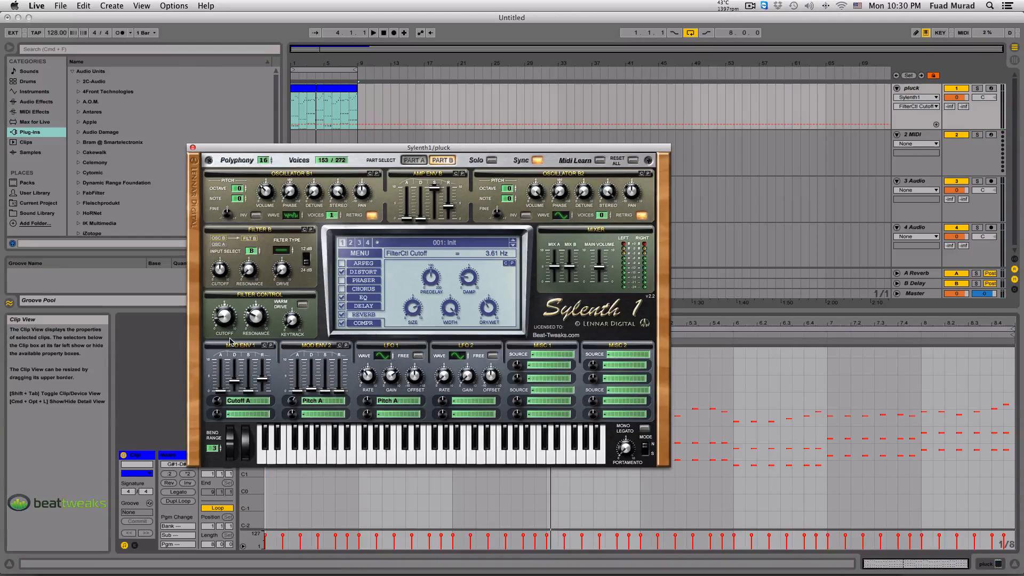
left_click(289, 255)
left_click(308, 259)
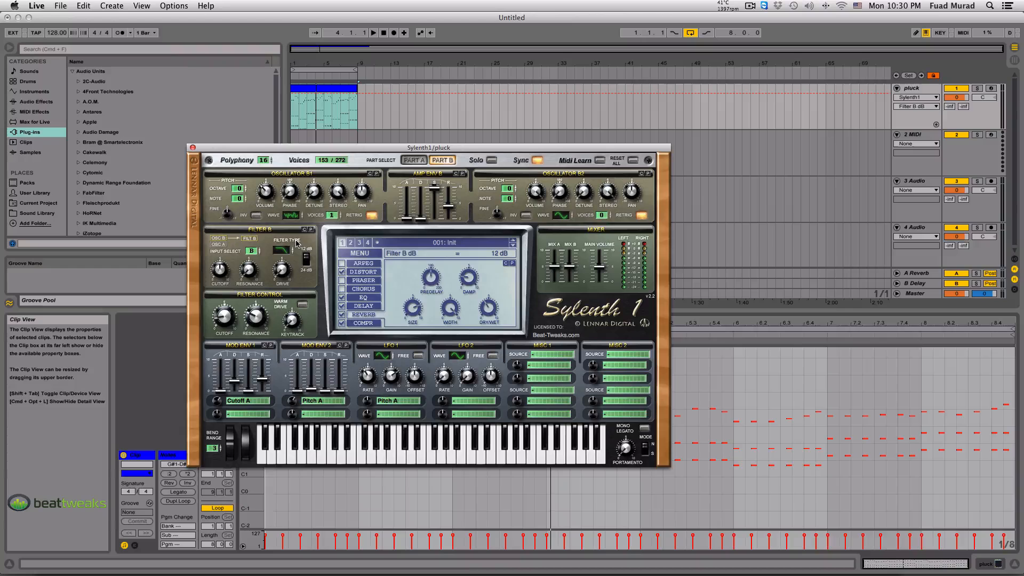
mouse_move(225, 320)
left_mouse_down()
mouse_move(226, 345)
mouse_move(229, 266)
mouse_move(235, 335)
left_mouse_up()
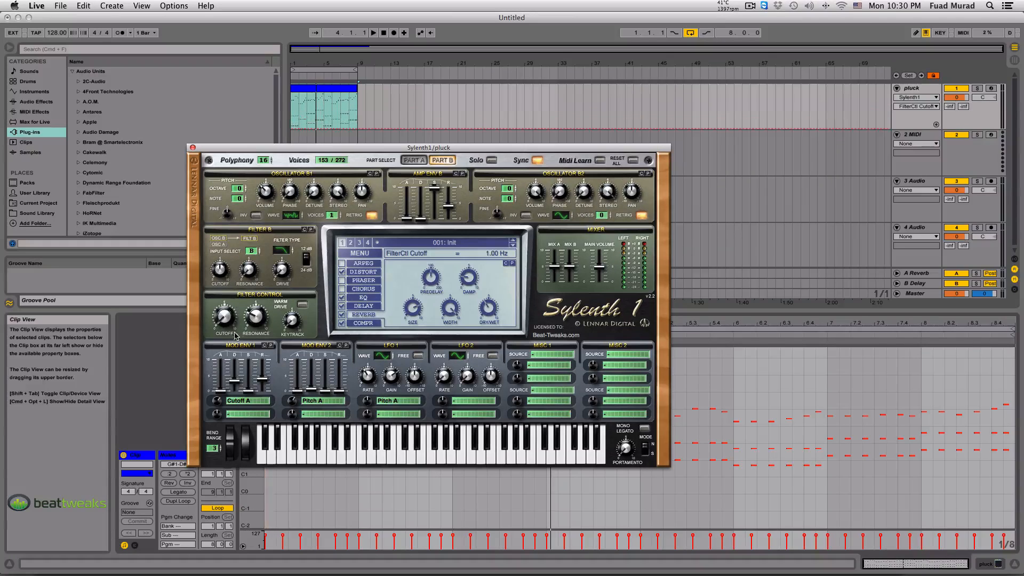
- Try a different voice count on oscillator B1, restore it to 1, and check Filter B's resonance
left_click_drag(375, 151, 376, 122)
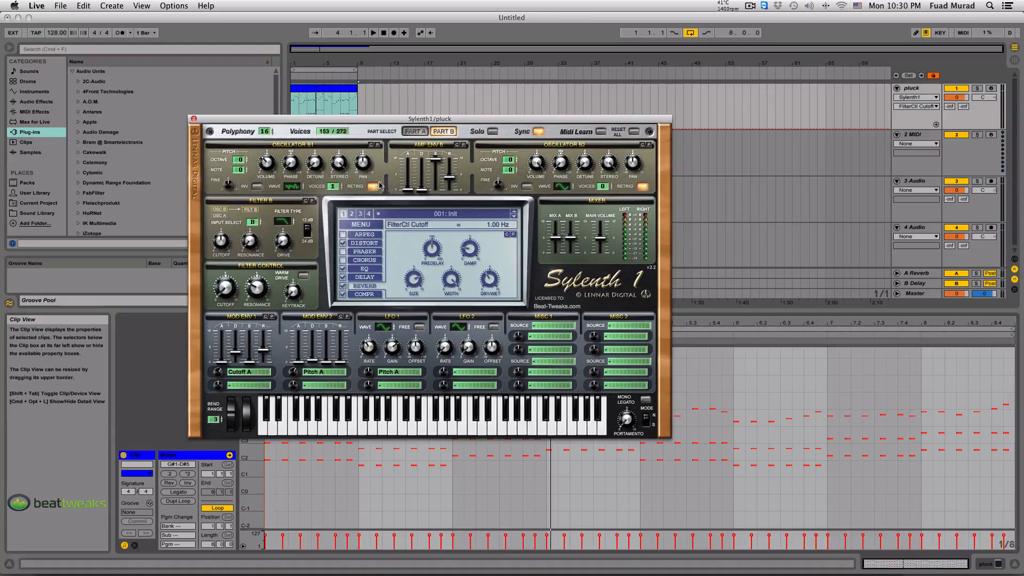
mouse_move(339, 190)
left_mouse_down()
mouse_move(342, 179)
mouse_move(340, 192)
left_mouse_up()
left_click_drag(335, 190, 336, 129)
left_click_drag(338, 184, 332, 240)
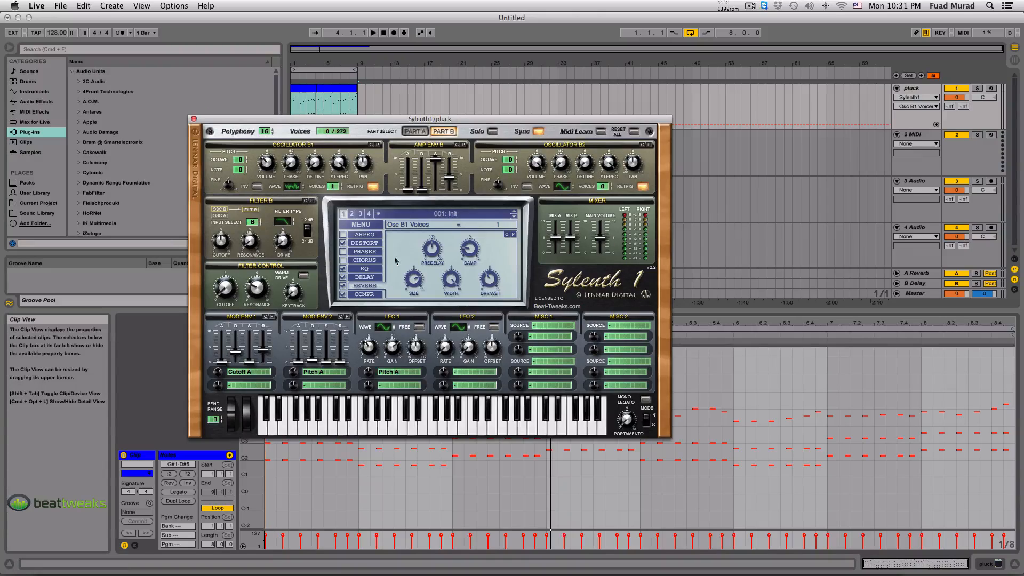
left_click(249, 248)
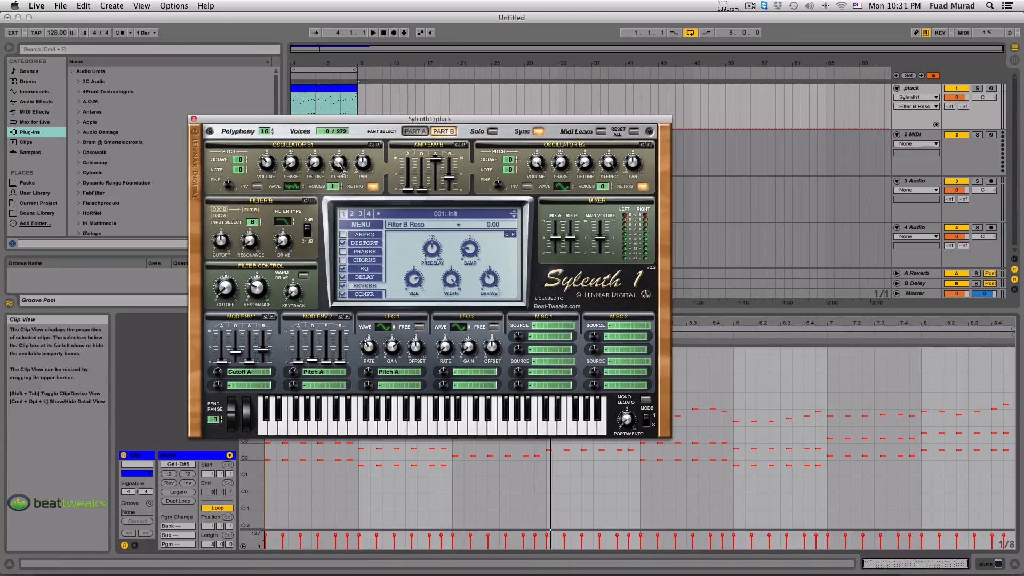
- Start playback and open the filter control cutoff to about 21341.28 Hz
left_click_drag(382, 119, 380, 130)
key("space")
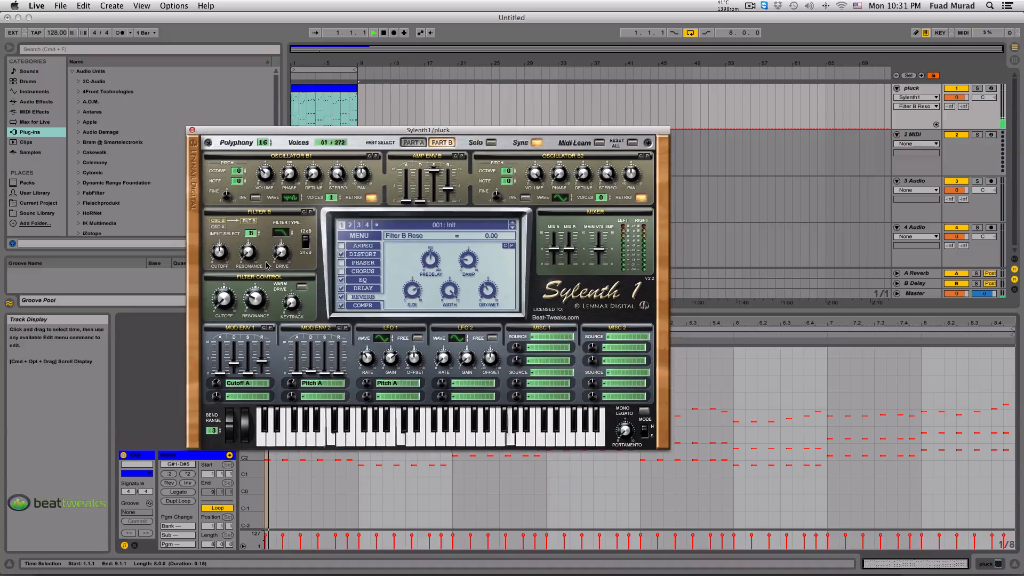
left_click(231, 291)
mouse_move(231, 292)
left_mouse_down()
mouse_move(223, 302)
mouse_move(224, 262)
mouse_move(217, 350)
mouse_move(225, 275)
left_mouse_up()
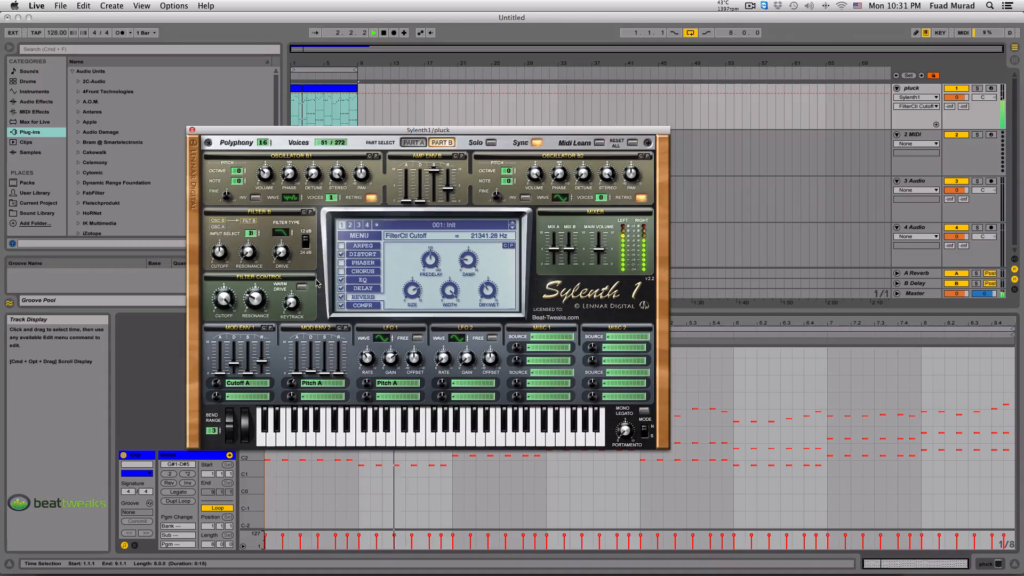
- Set the EQ treble to 7.00 dB during playback, comparing the sound with the EQ off and on
left_click(341, 280)
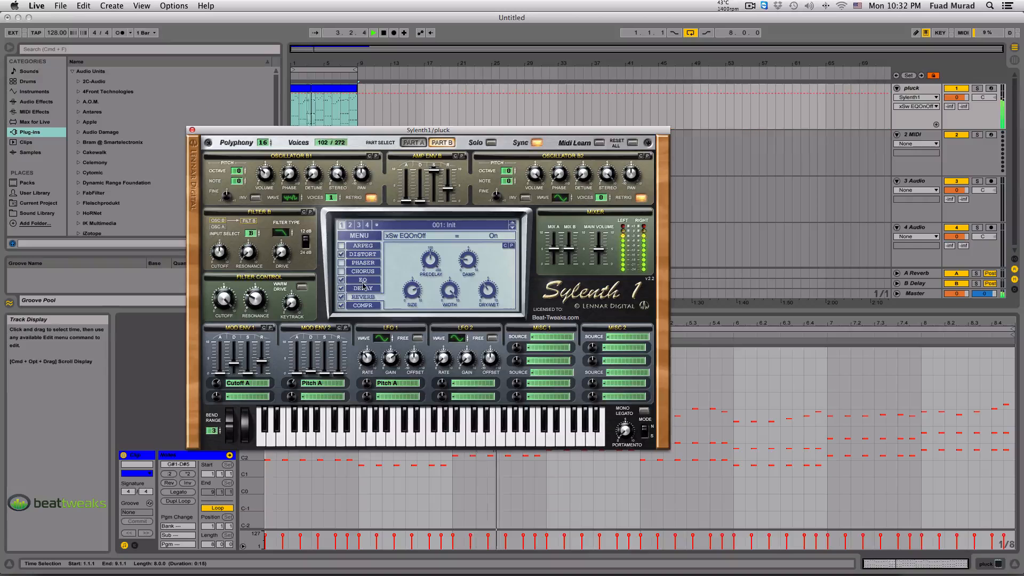
left_click(341, 280)
left_click(464, 284)
left_click_drag(464, 282, 464, 280)
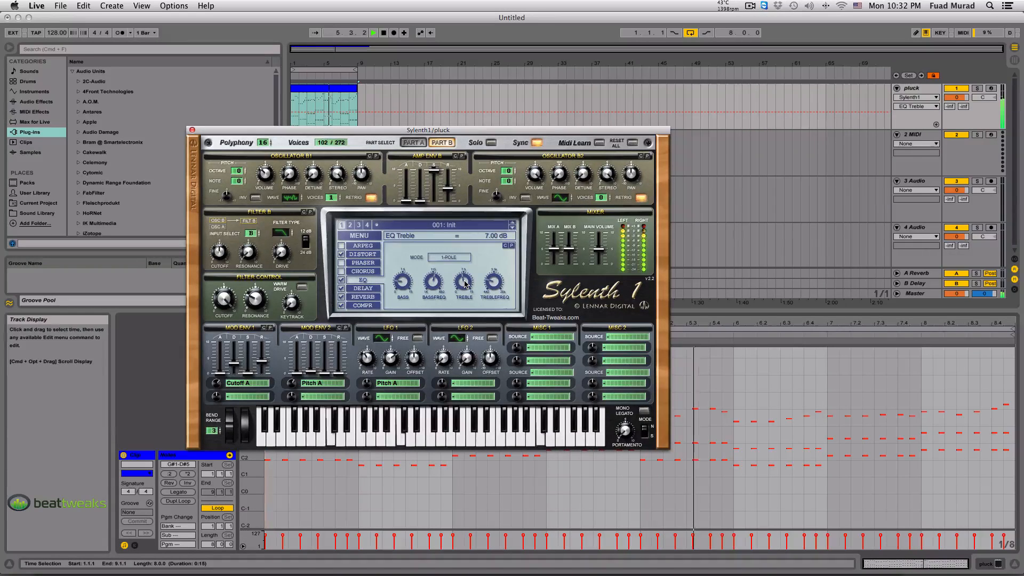
left_click(341, 280)
left_click(341, 280)
- Sweep the filter control cutoff down to about 11.81 Hz and stop playback
left_click(219, 297)
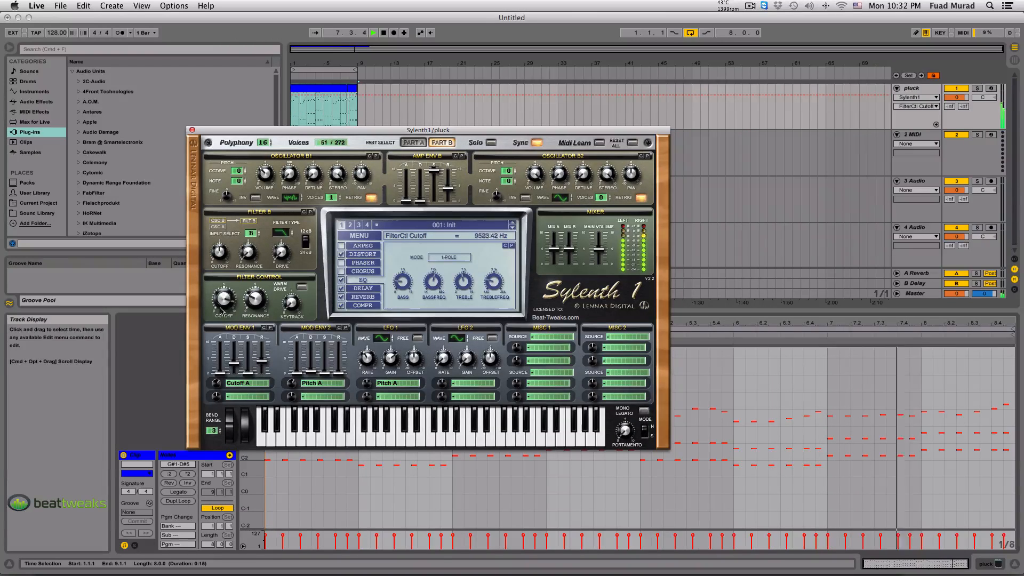
left_click_drag(221, 356, 221, 363)
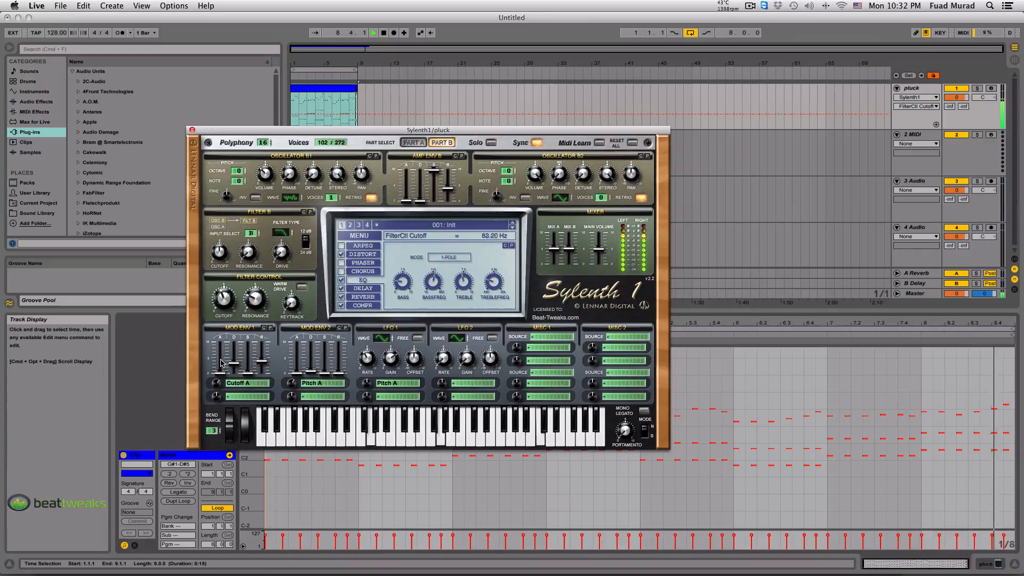
left_click_drag(228, 305, 223, 312)
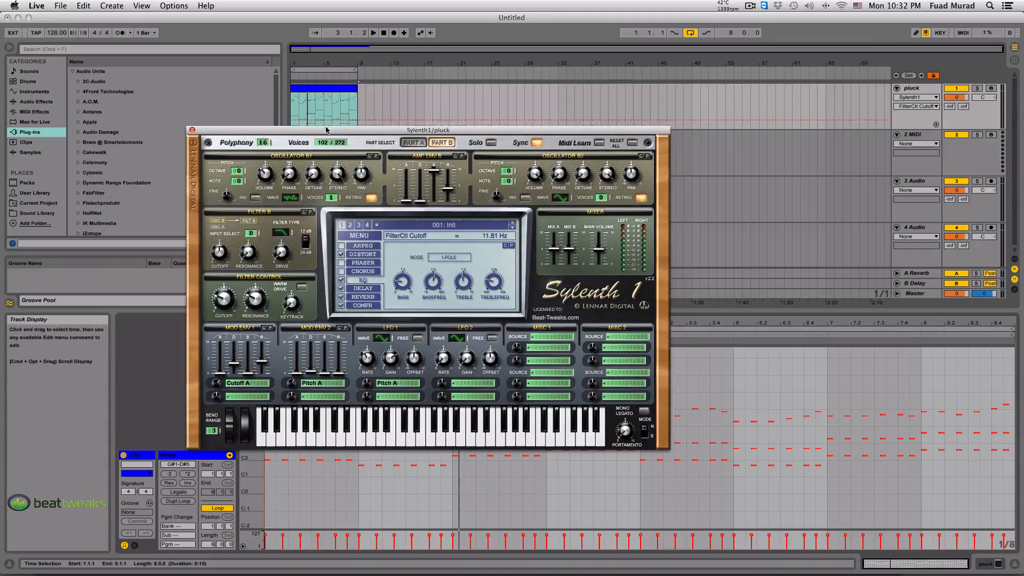
- Switch to Part A and view the destination choices of Mod Env 1, keeping Cutoff A
left_click_drag(324, 130, 362, 119)
left_click(447, 133)
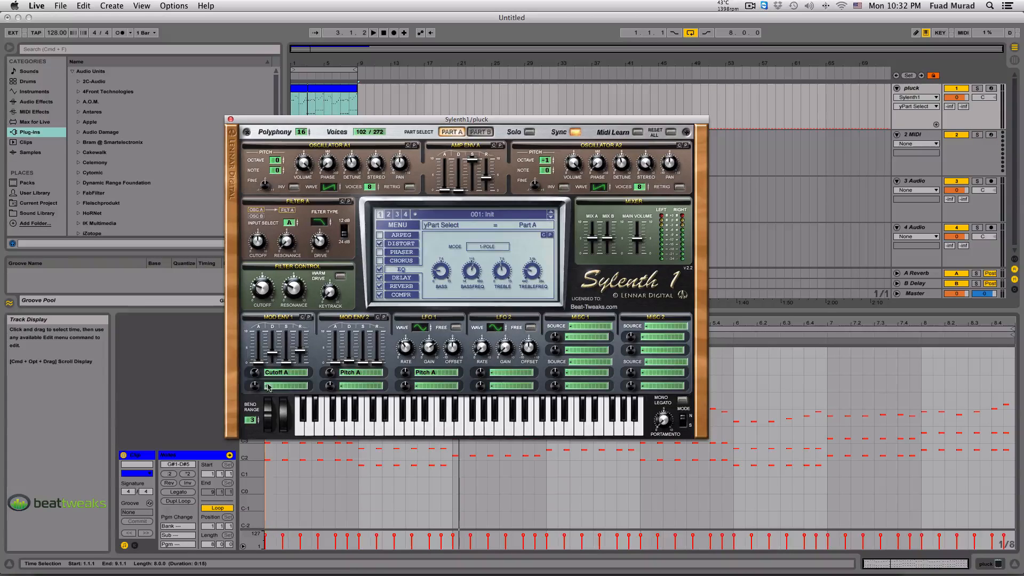
left_click(290, 376)
left_click(218, 404)
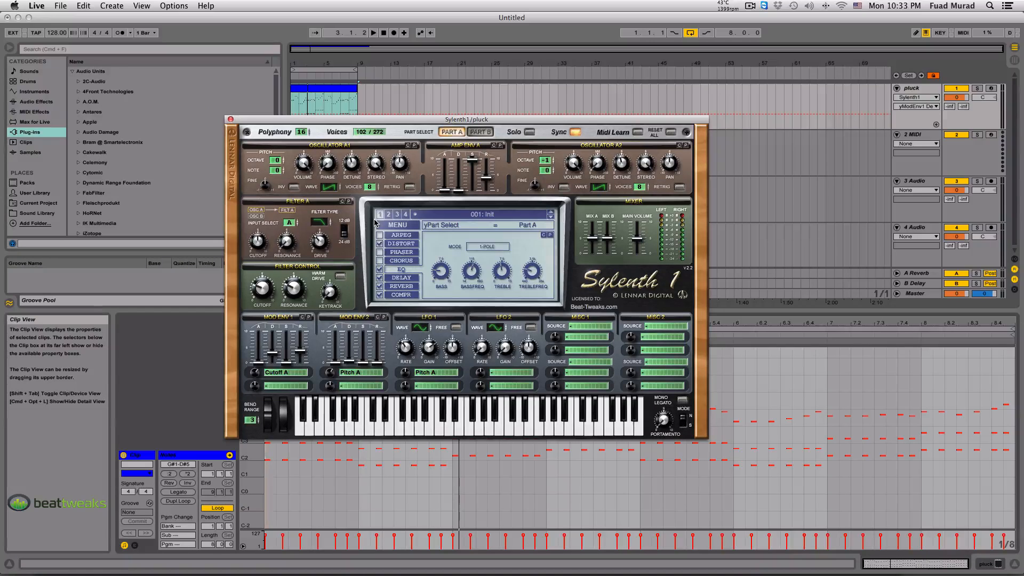
- Close the Sylenth1 window, show the pluck track's device chain, and reopen Sylenth1 from it
left_click_drag(415, 119, 413, 100)
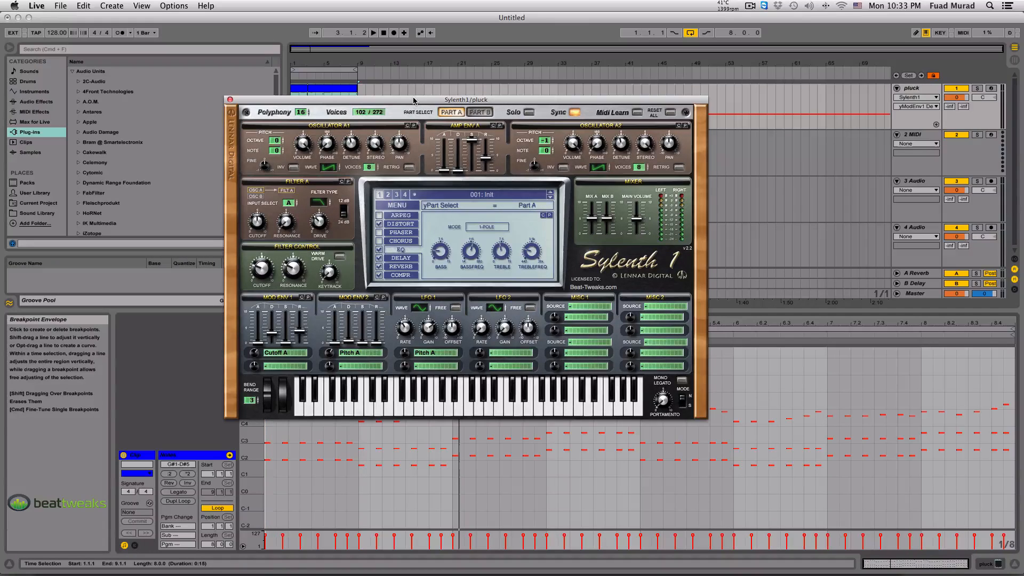
left_click(230, 99)
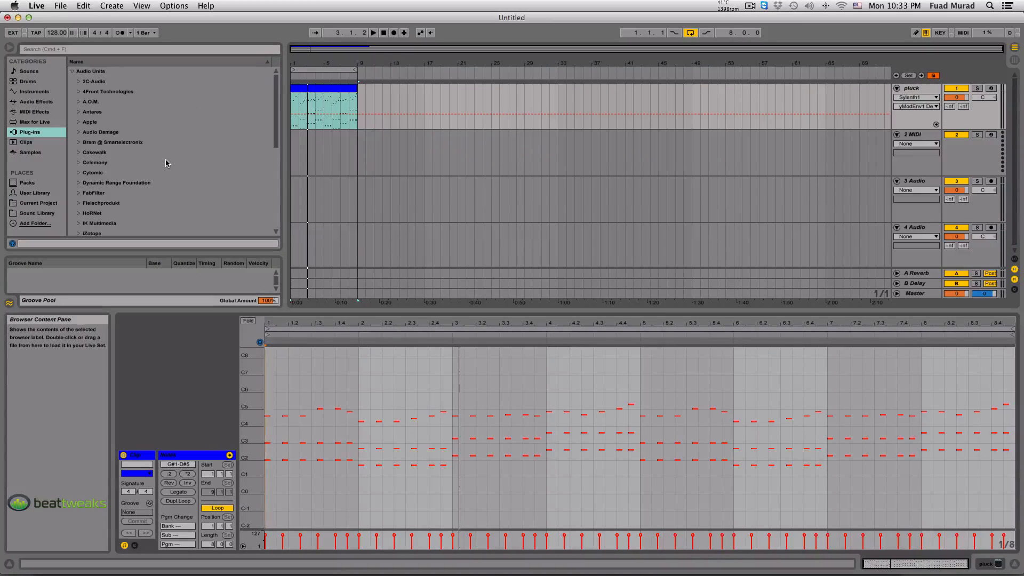
double_click(917, 89)
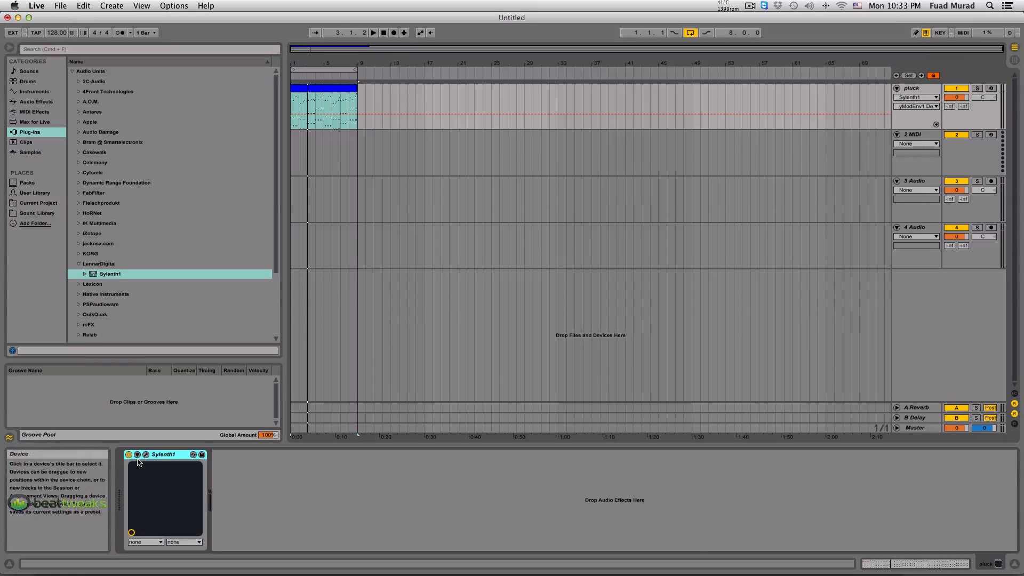
left_click(146, 454)
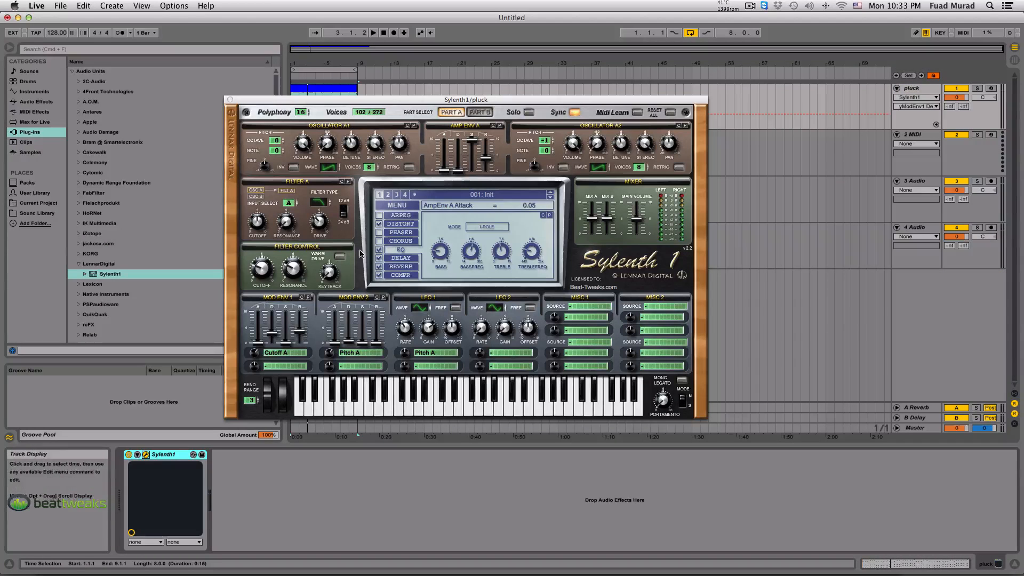